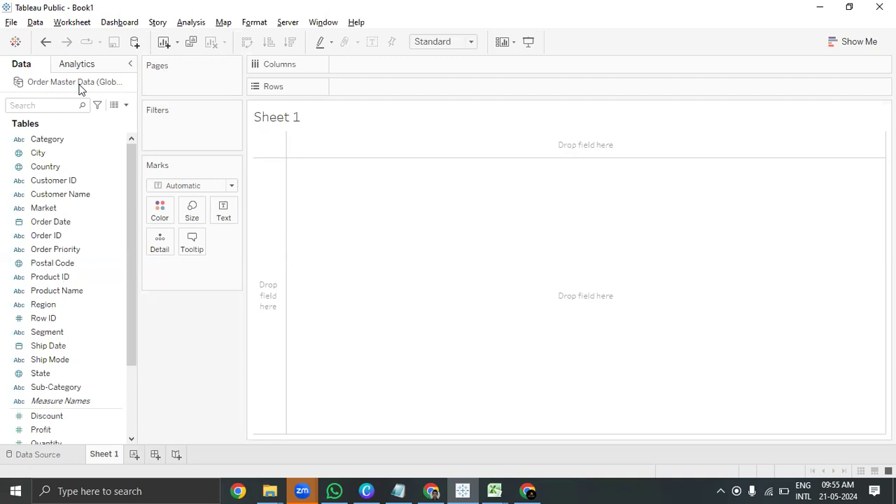
Review the Order Master Data (Global Superstore) source and its sheets, and close that data source
click(56, 192)
click(49, 460)
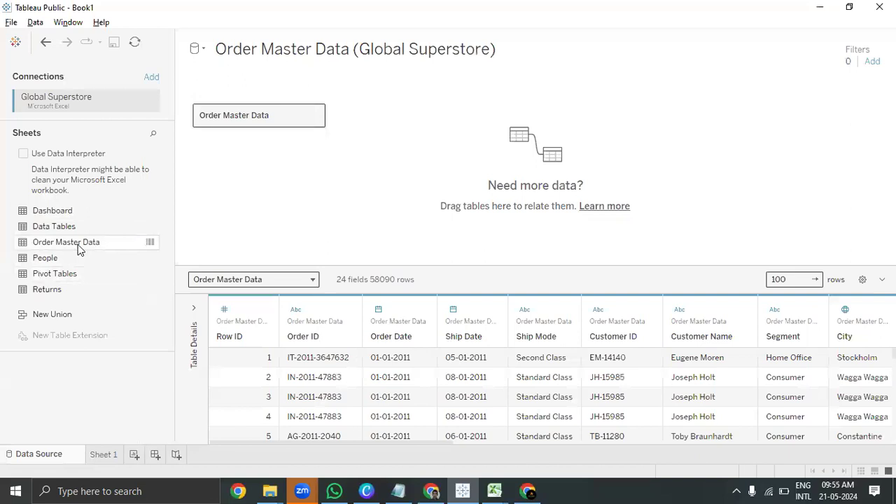
click(105, 456)
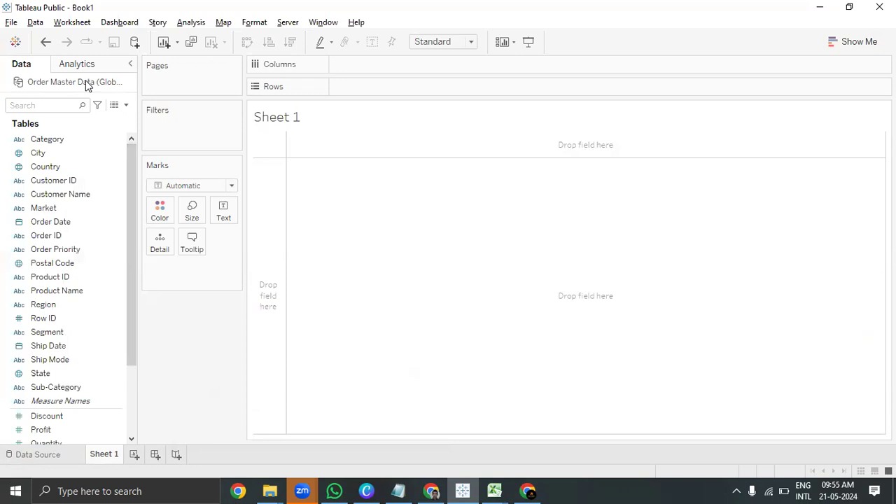
right_click(88, 85)
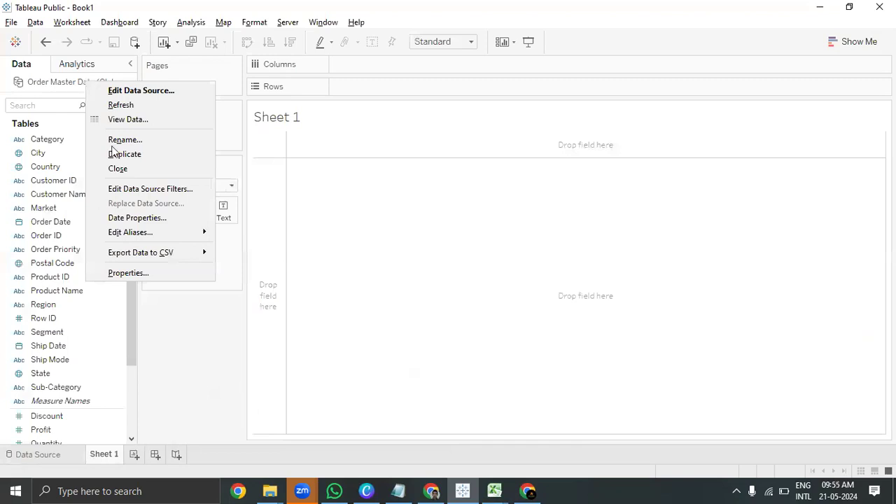
click(136, 171)
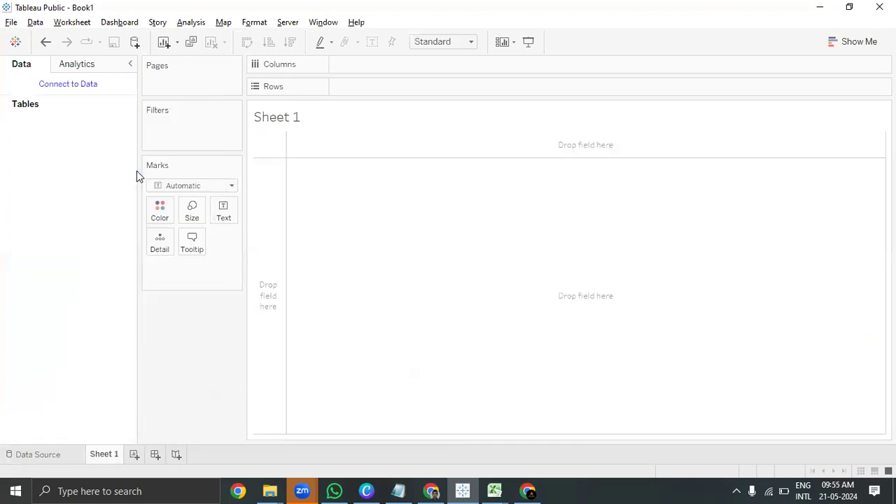
In File Explorer, go to Tableau Notes > Data Source for Blending on Data_Disk (D:) and select the Coffee Chain workbook
click(270, 491)
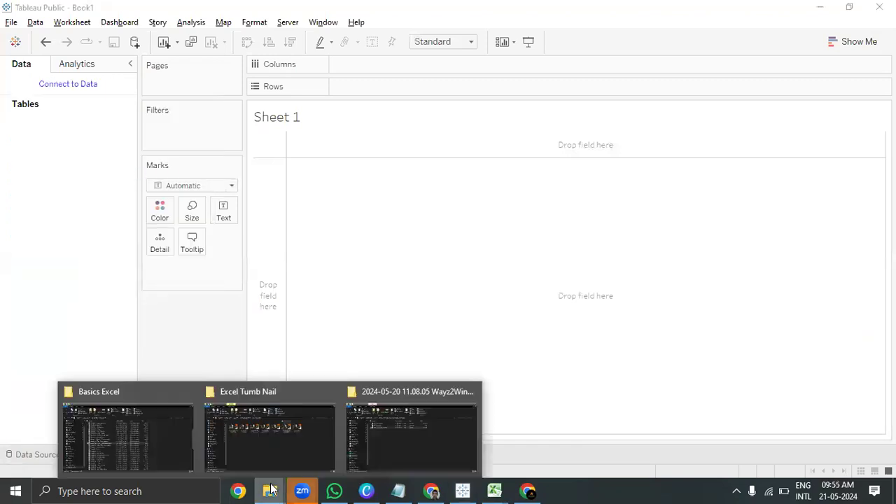
click(166, 455)
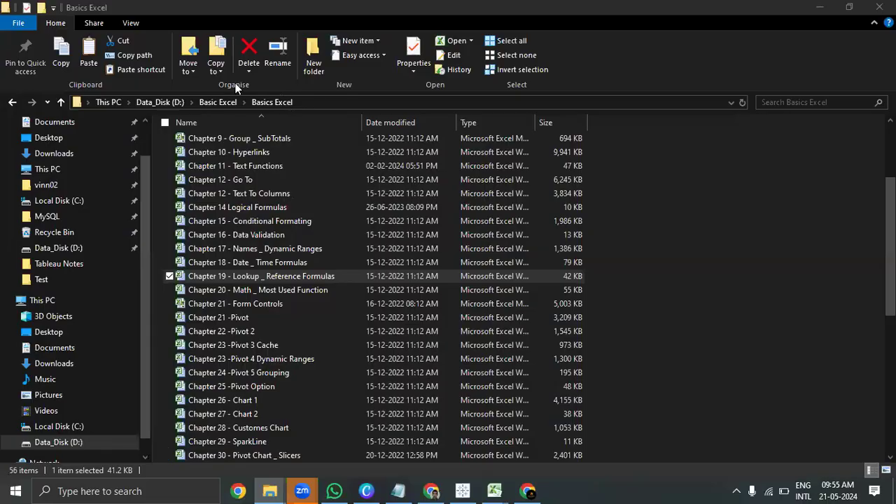
click(213, 104)
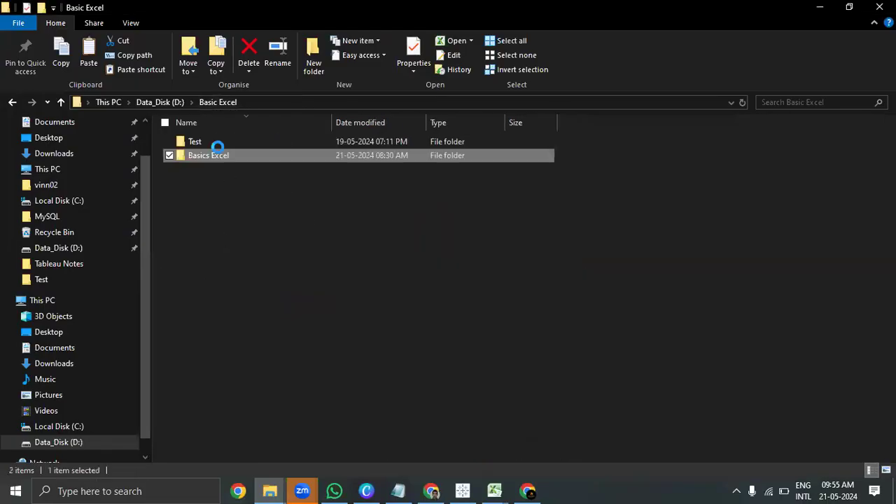
click(167, 103)
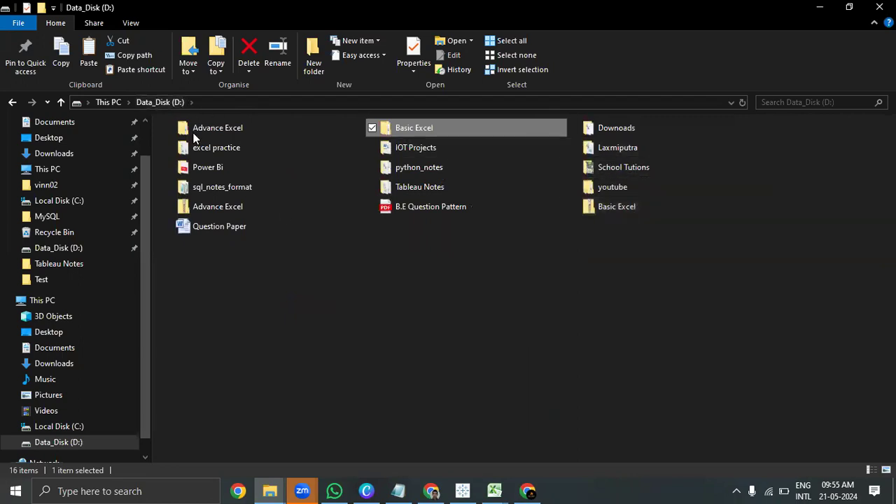
double_click(415, 186)
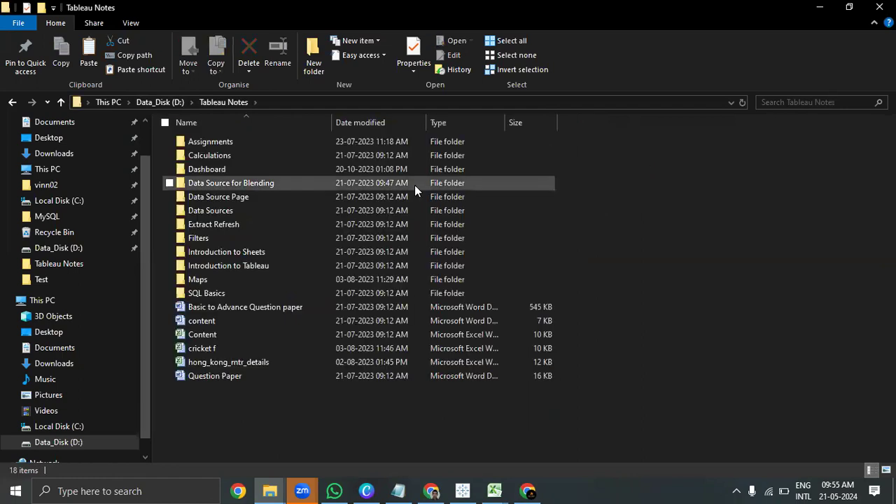
click(250, 183)
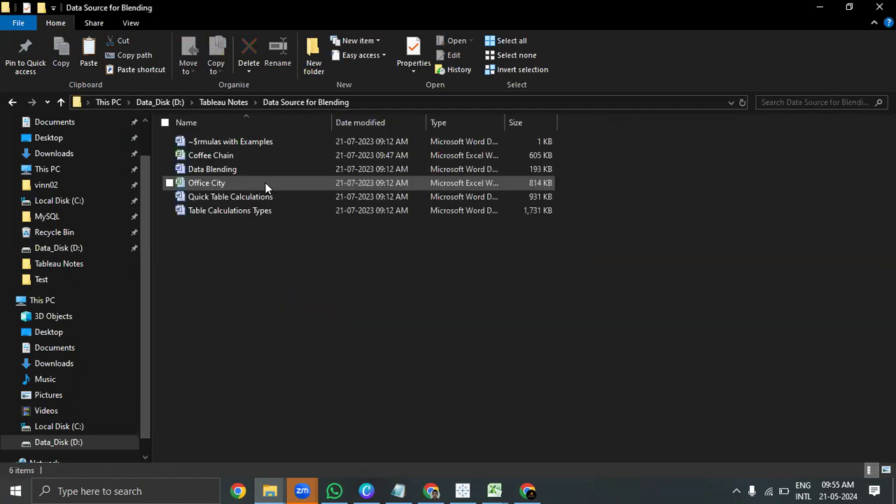
double_click(244, 159)
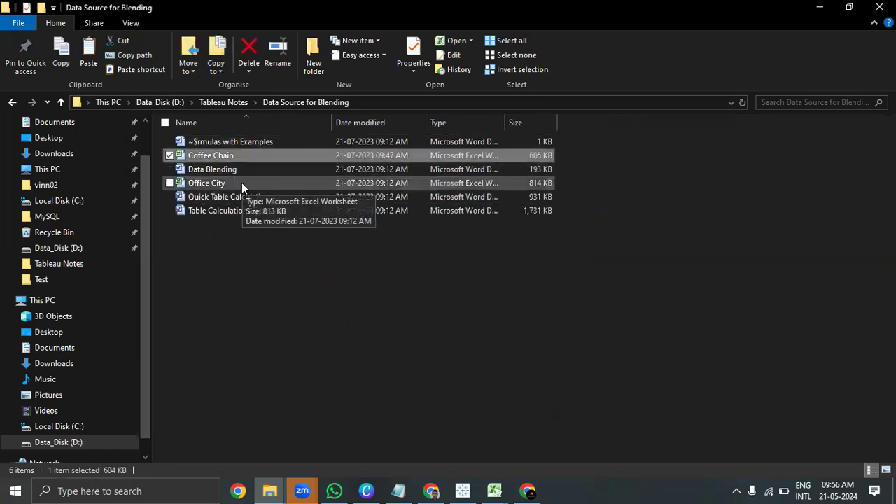
click(249, 181)
click(237, 155)
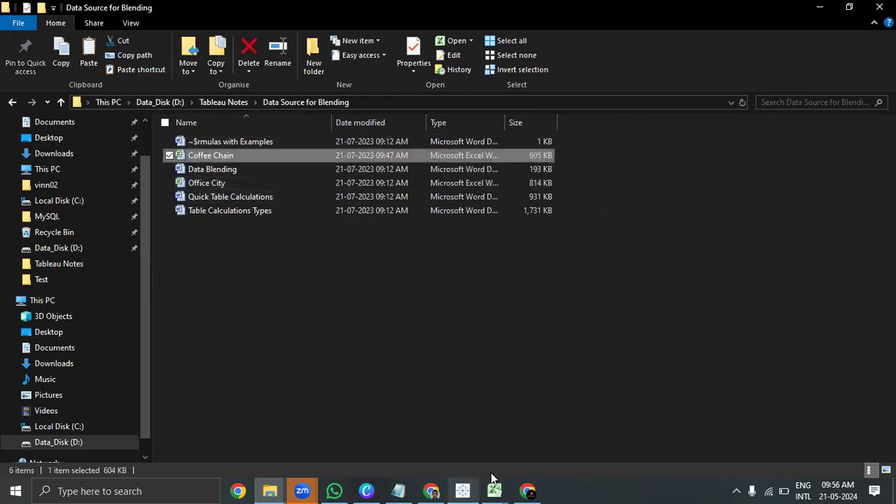
Search Windows for Word, start Microsoft Word 2010 with a blank document, and dismiss the activation wizard
click(120, 491)
text(ord)
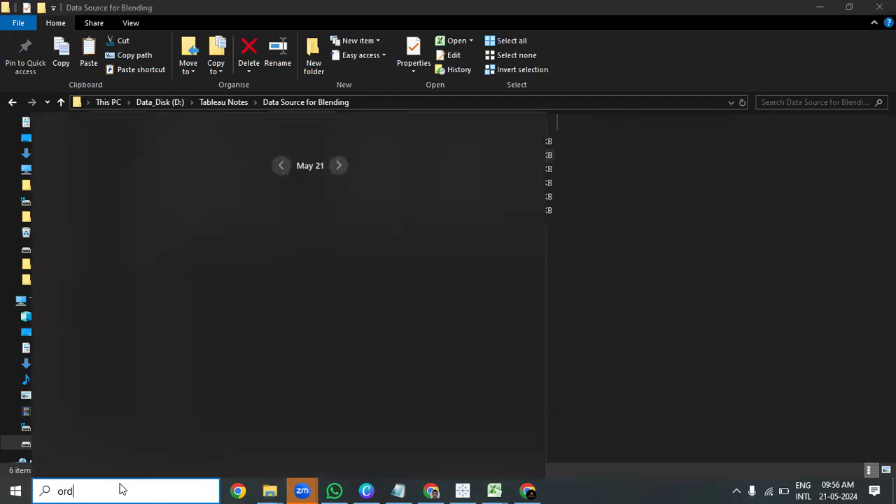
key(BackSpace)
key(BackSpace)
key(BackSpace)
text(woe)
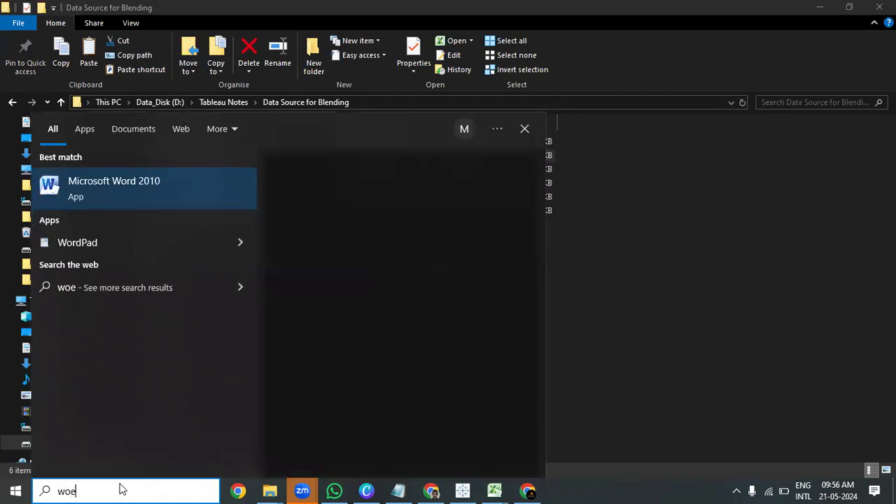
key(BackSpace)
text(rd)
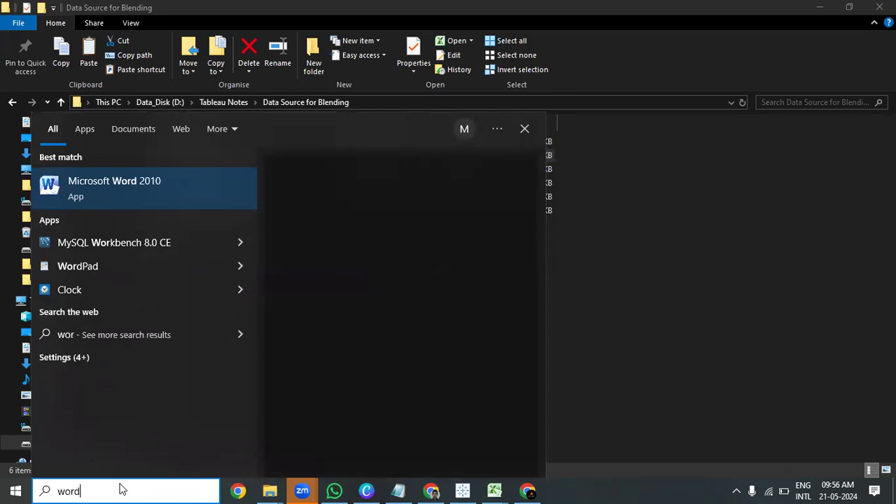
key(Return)
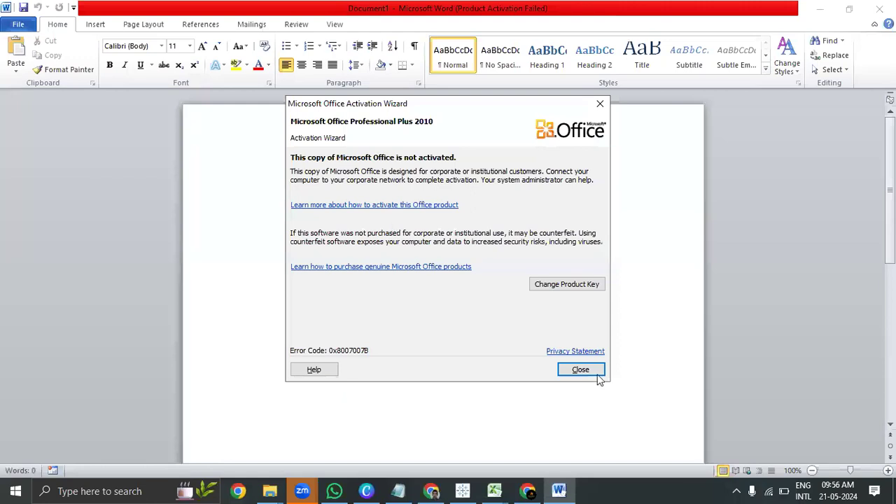
key(Escape)
Write a "Business:" heading with "Coffee Chain" below it, and apply the suggested spacing correction to the heading
text(Business :)
key(Return)
key(Return)
text(Coffee Chain)
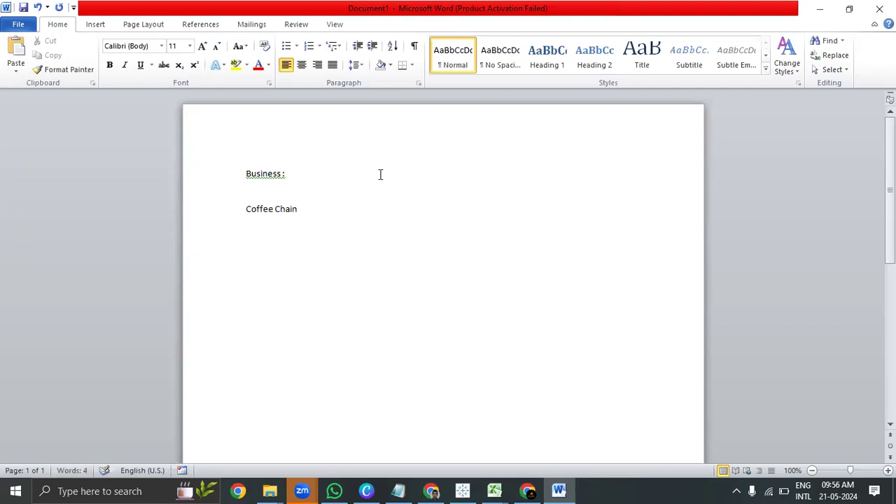
right_click(270, 179)
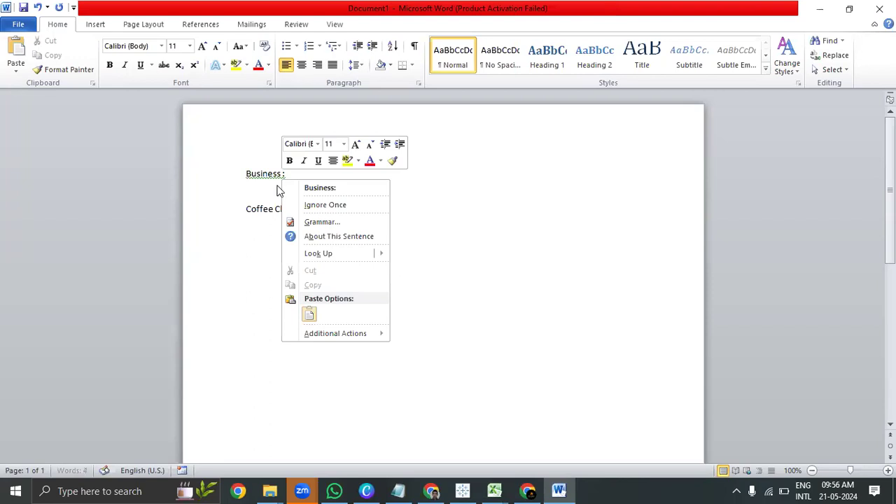
click(320, 187)
Put a dash after "Coffee Chain" and add the line "Office City- Stationary Items" beneath it
text(-)
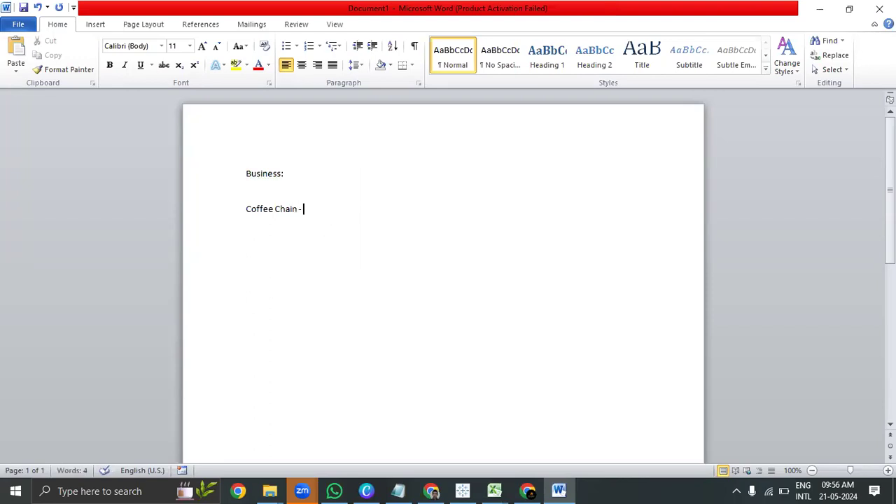
key(BackSpace)
key(BackSpace)
key(BackSpace)
text(- )
text(Office Cl)
text(ty)
text(-)
text( Stat)
text(ionary Items)
key(Up)
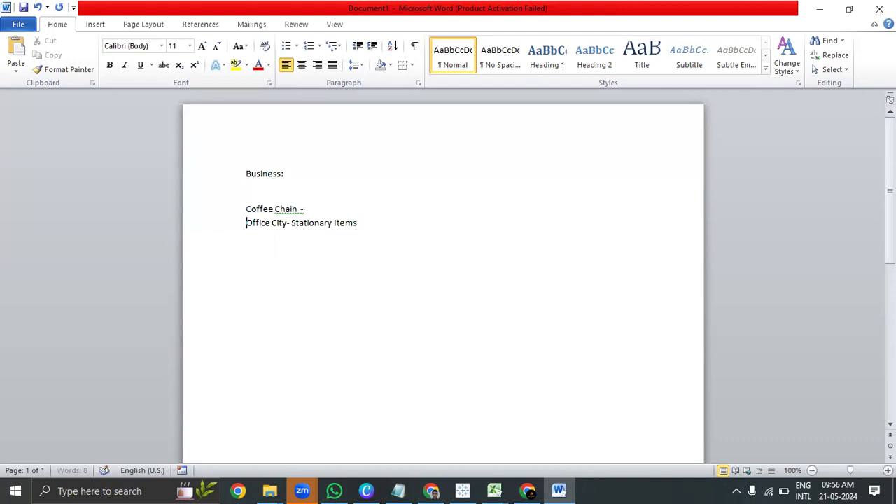
Correct the flagged spacing in the Coffee Chain line and describe the business as "Cold & Beverages"
right_click(282, 203)
click(319, 223)
text(Cold & B)
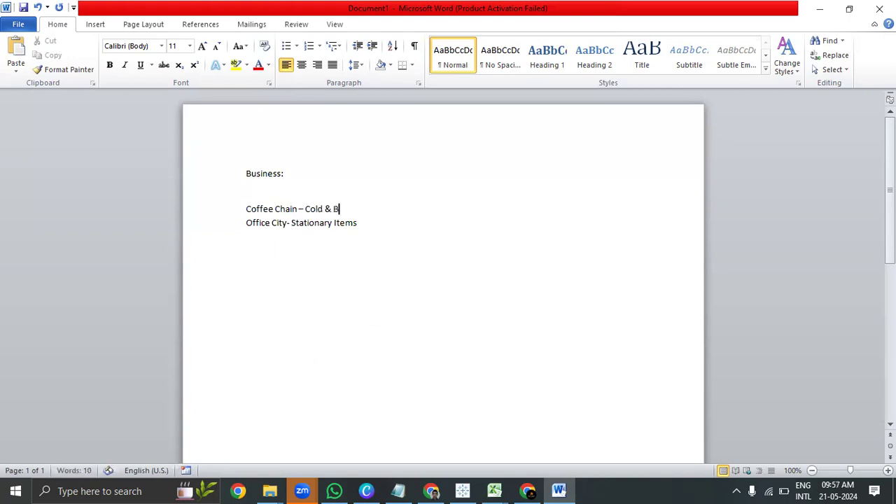
text(everages)
Append ": Data is different format or files" to the Coffee Chain line and "Data in another format or file" to the Office City line
click(365, 236)
text(: Data IS)
key(BackSpace)
key(BackSpace)
text(is different format or files)
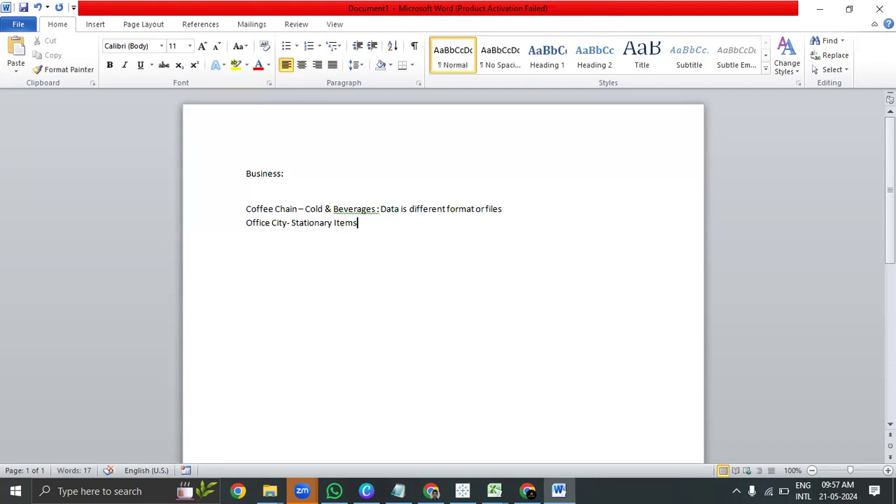
click(380, 209)
click(369, 230)
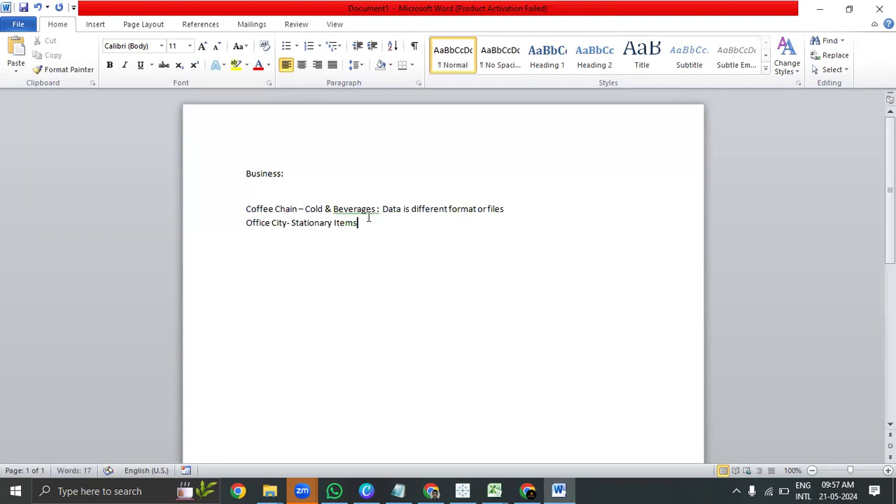
right_click(368, 209)
click(410, 222)
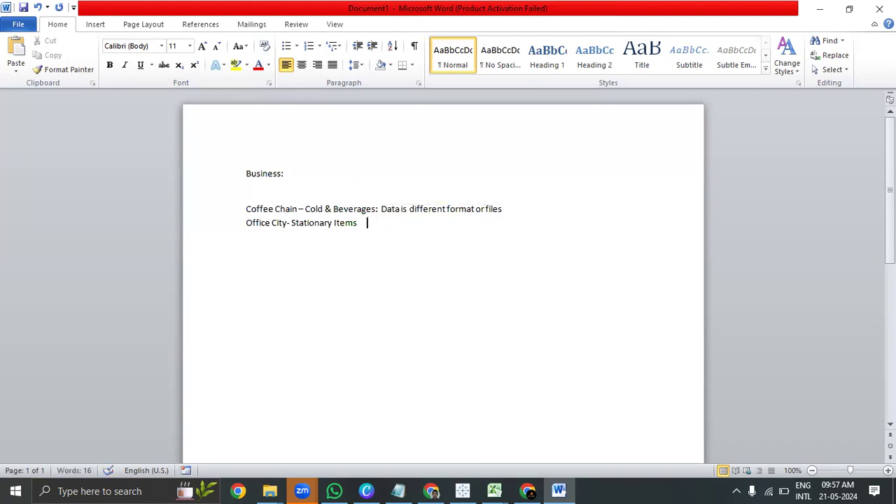
text(Data in another format or file)
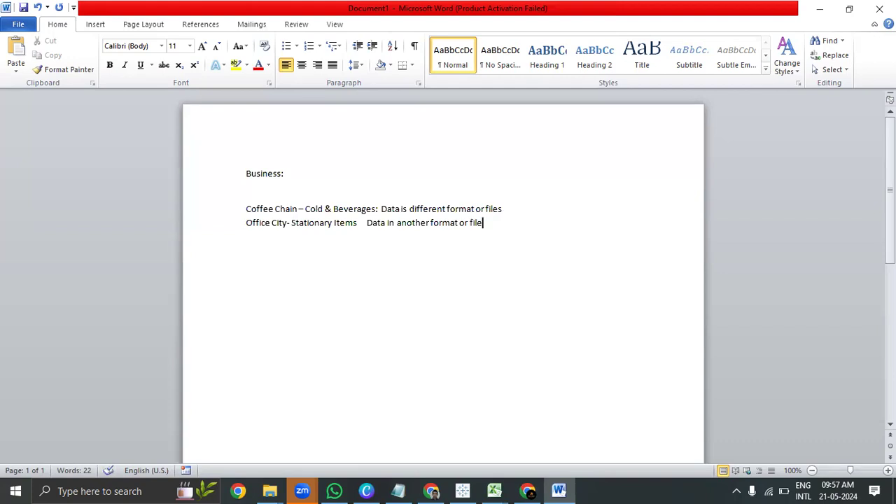
Below the business lines, add a "Data Blending:" heading and the sentence "Client wants to know overall Business sales & Profit."
key(Return)
key(Return)
key(Return)
text(Data Blending:)
key(Return)
key(Return)
text(Client wants to know over)
text(B)
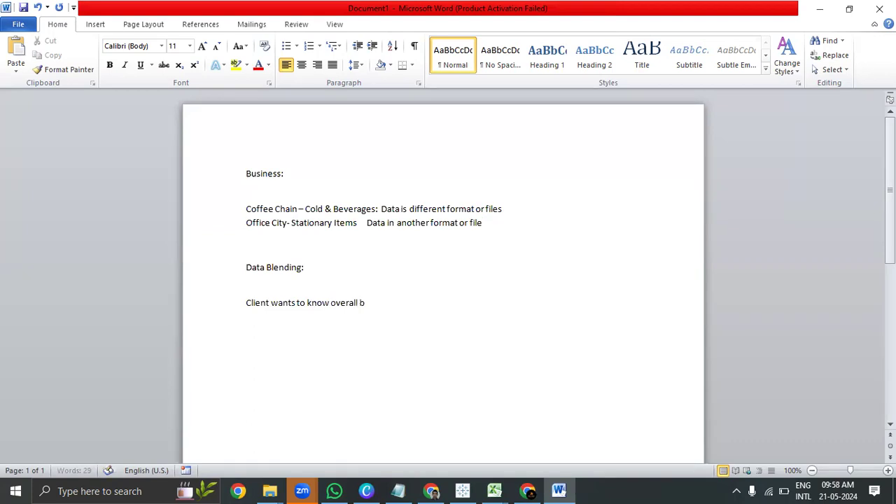
text(usiness sales)
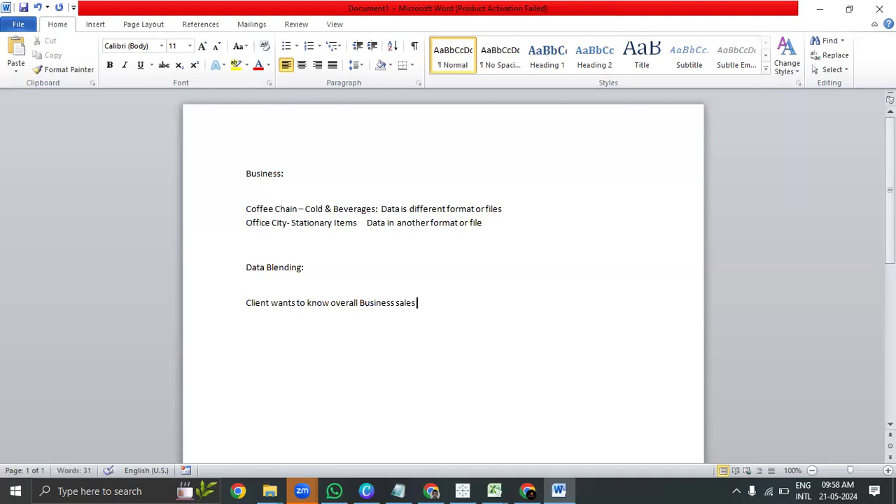
text( & Profit.)
Switch to File Explorer, open the Office City workbook in Excel, and enable editing in a maximized window
key(alt+Tab)
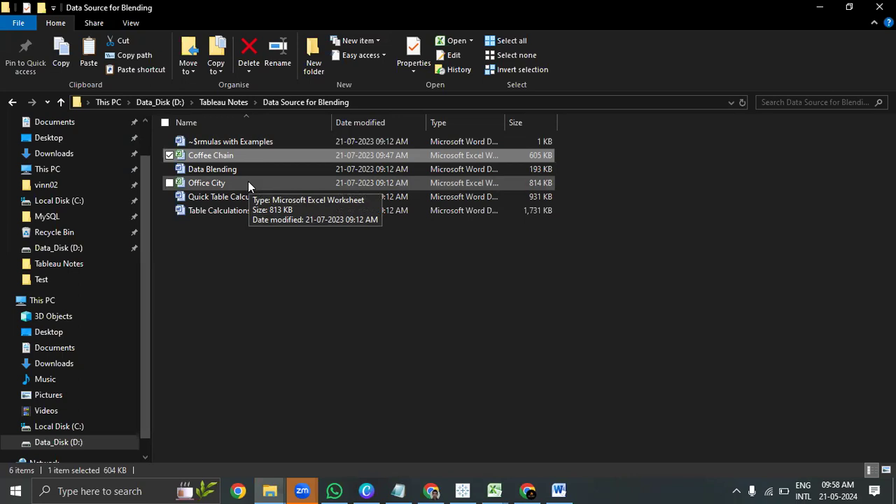
click(248, 183)
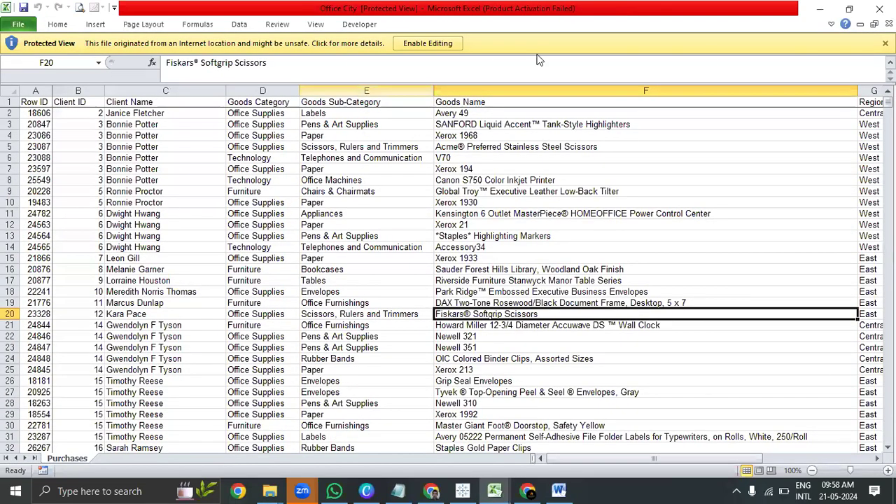
click(849, 8)
click(563, 93)
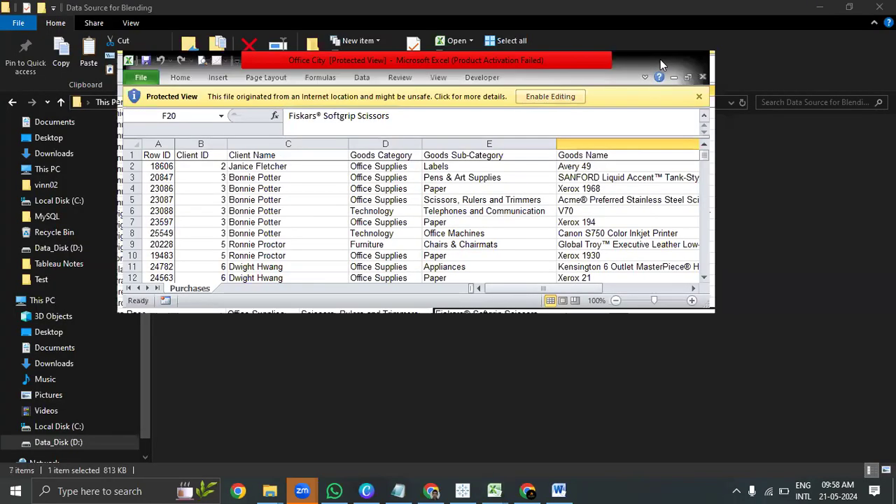
double_click(660, 60)
click(140, 183)
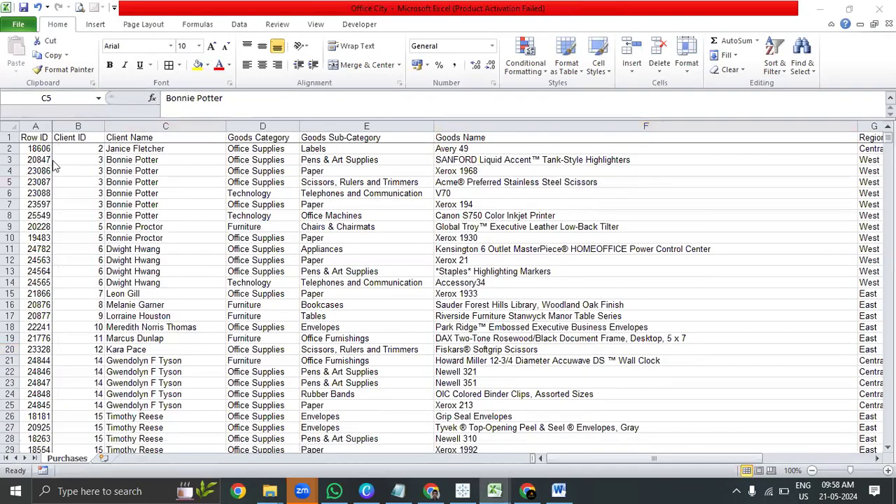
Examine the column headers of the Purchases sheet, from Row ID through the client, goods and location fields to Profit
click(155, 149)
key(ctrl+Home)
key(Down)
key(Down)
key(Up)
key(Up)
key(ctrl+Down)
key(ctrl+Up)
key(Right)
key(Right)
key(Left)
key(Left)
key(Down)
key(Up)
key(Right)
key(Right)
key(Right)
key(Right)
key(Right)
key(Right)
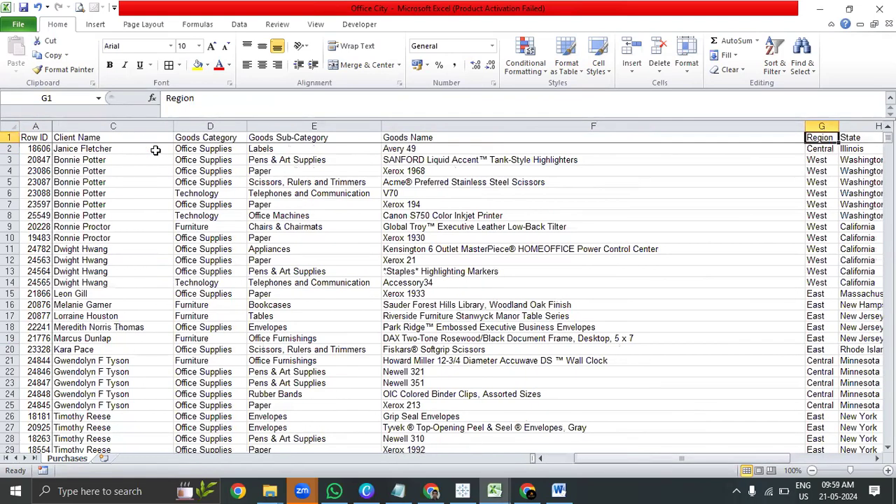
key(Right)
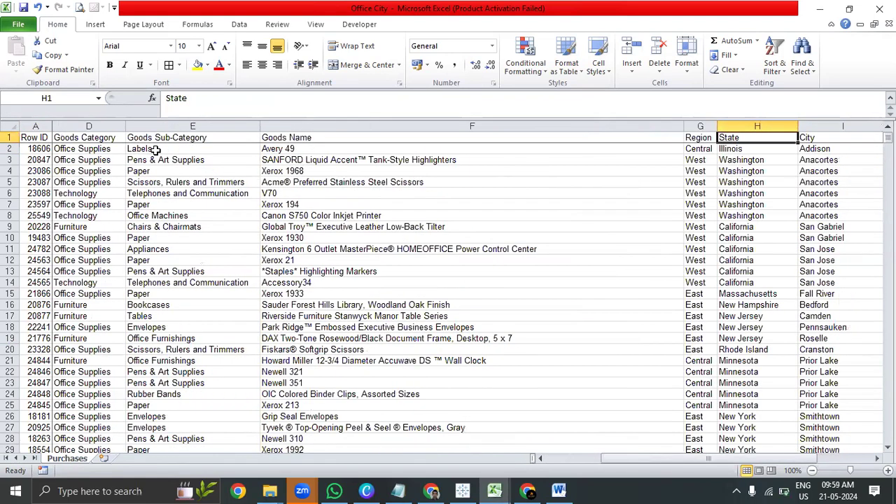
key(Right)
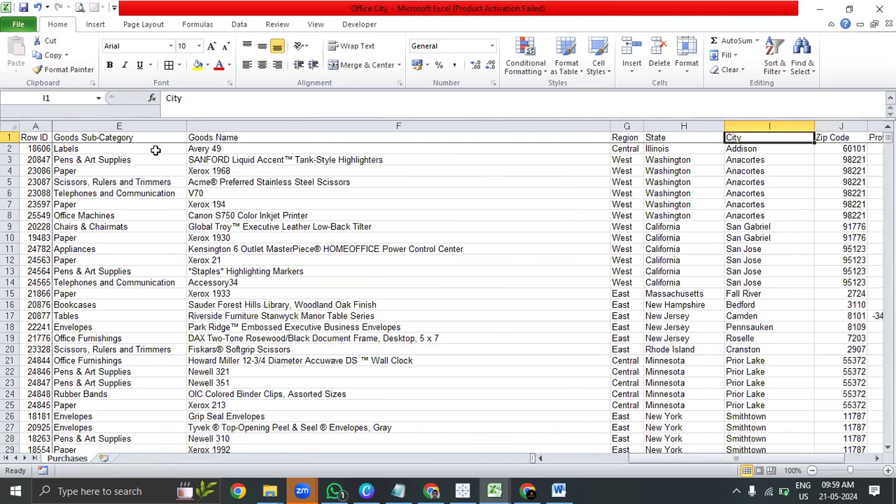
key(Right)
key(Right)
key(Right)
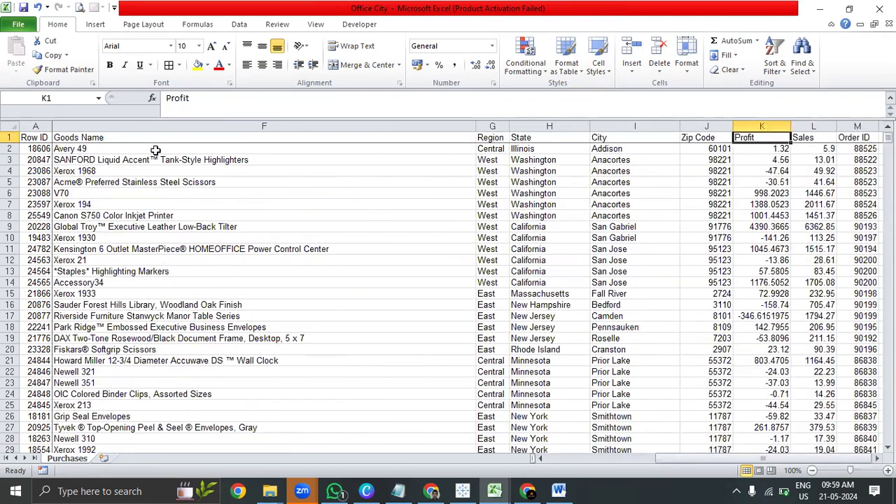
Examine the last Purchases headers, Profit, Sales and Order ID, and return to the Row ID header
key(Right)
key(Right)
key(Left)
key(Left)
key(Left)
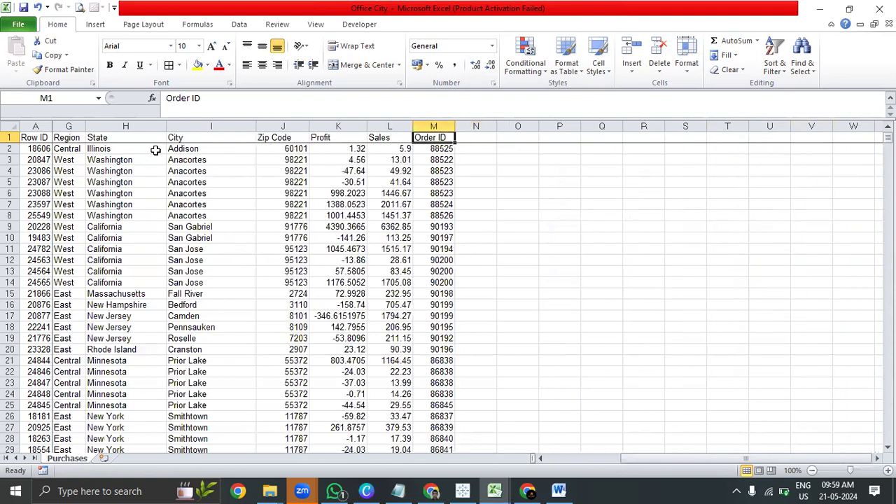
key(Right)
key(Right)
key(Down)
key(Up)
key(Home)
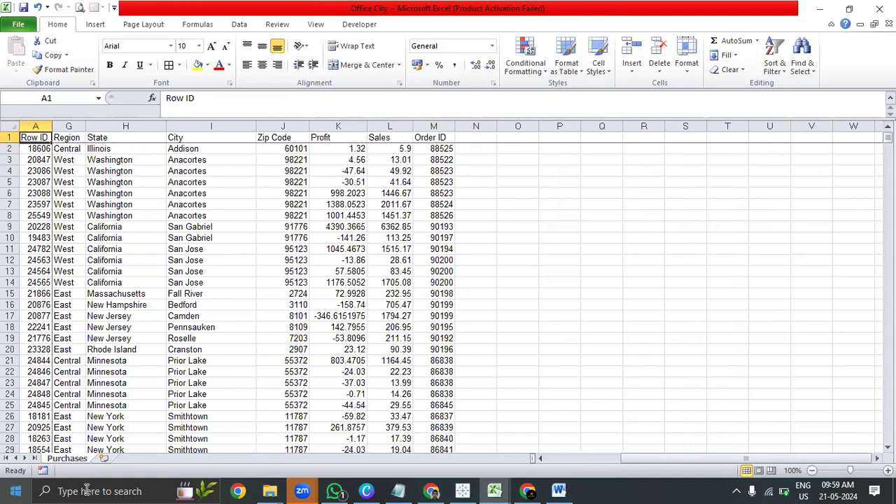
Switch to File Explorer's Data Source for Blending folder and open the Coffee Chain workbook in Excel
click(269, 491)
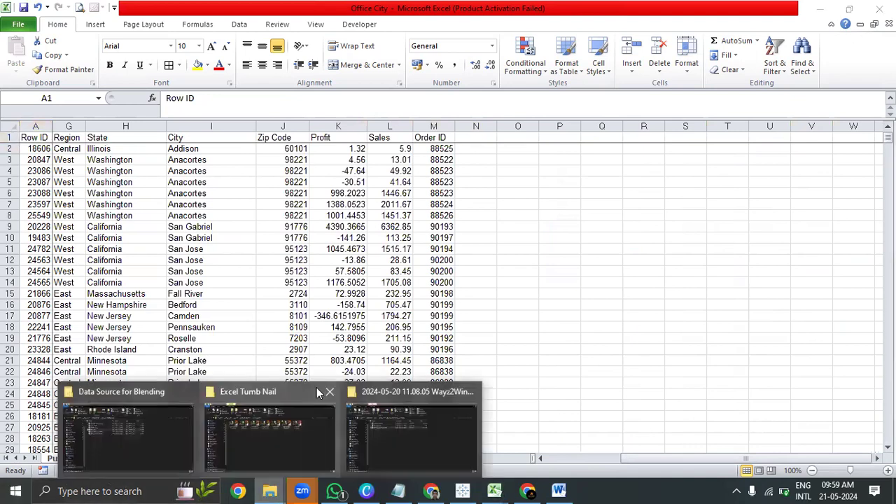
click(164, 432)
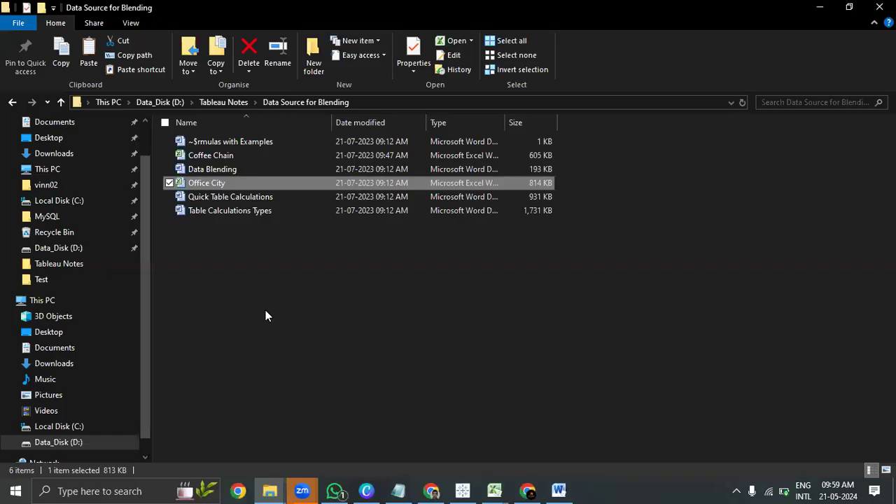
click(249, 160)
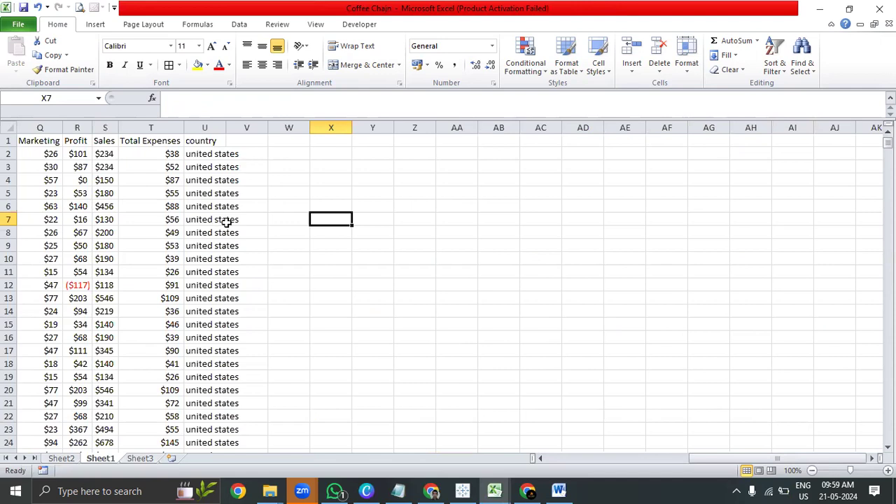
Fit the widths of all data columns on Sheet1 to their contents and return to cell A1
click(198, 246)
key(ctrl+Up)
key(ctrl+Left)
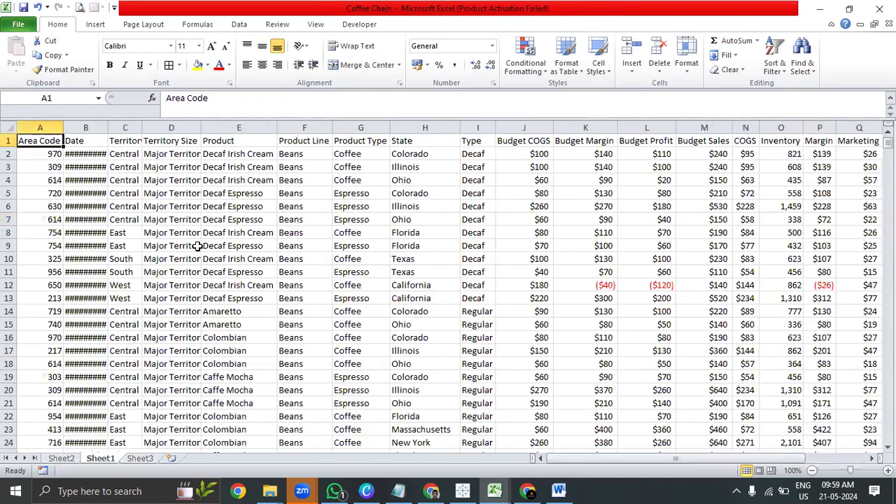
key(ctrl+shift+End)
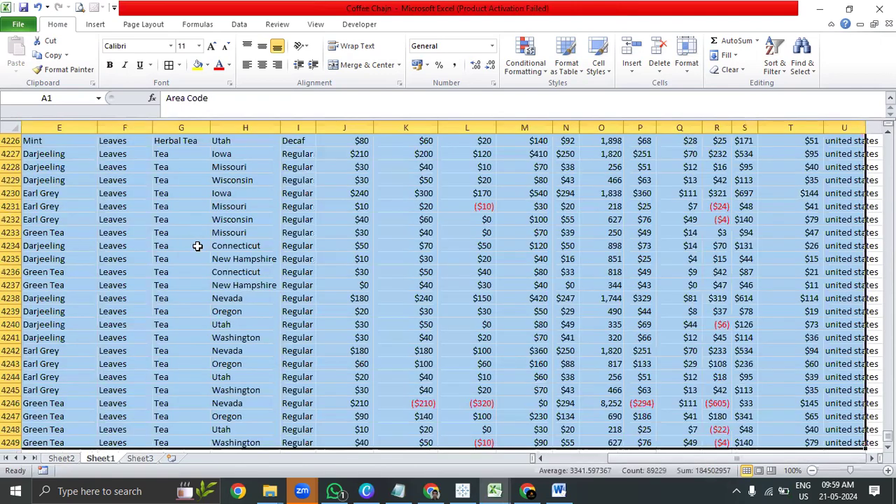
key(ctrl+BackSpace)
key(ctrl+Home)
Examine the Date header and the values down the Territory column of Sheet1
key(Right)
key(Right)
key(Left)
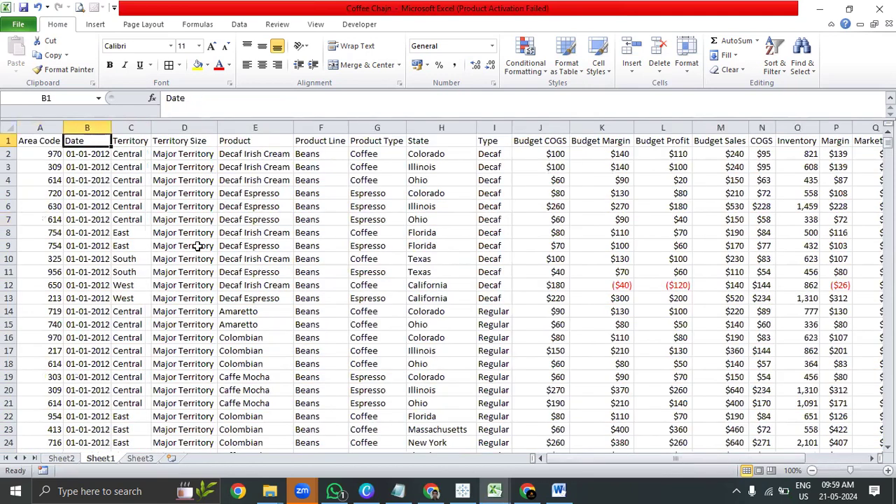
key(Right)
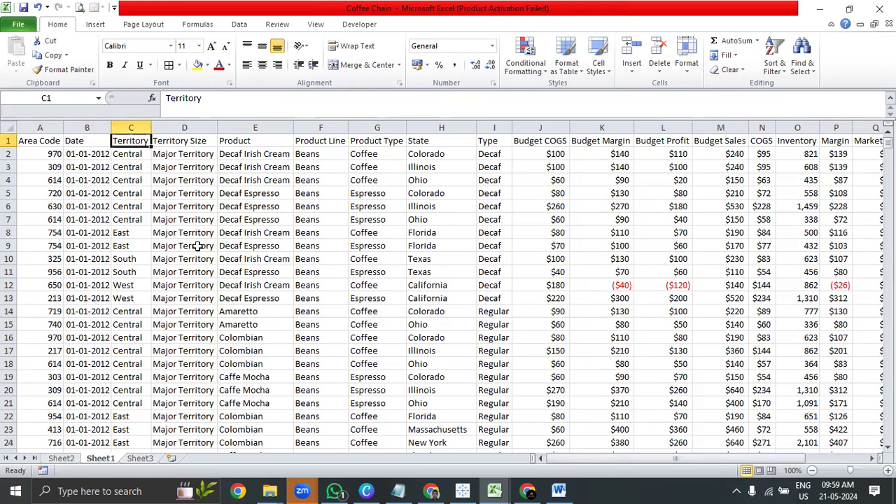
key(Down)
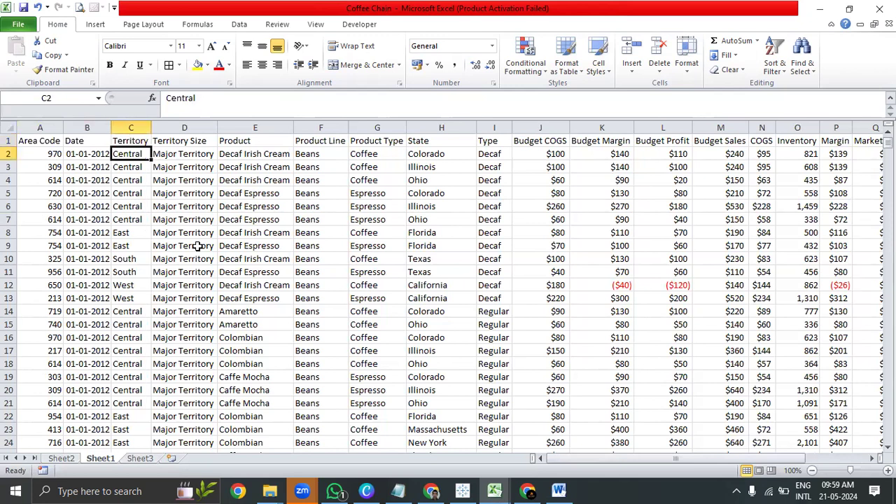
key(Down)
key(Down)
key(Down)
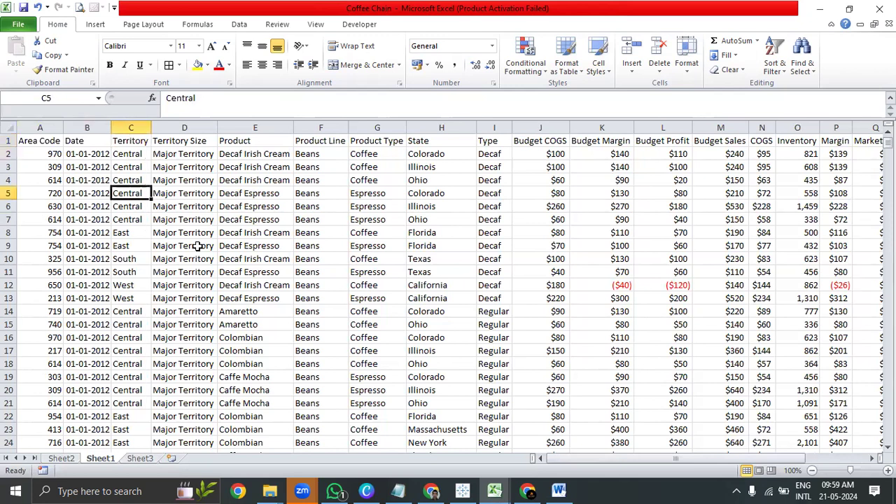
key(Down)
key(Down)
key(Down)
key(Down)
key(Down)
key(Down)
key(Down)
key(Down)
key(Down)
key(Down)
key(Down)
key(Down)
key(Down)
key(Down)
key(Down)
key(Down)
key(Down)
key(Down)
key(Down)
key(Down)
key(ctrl+Up)
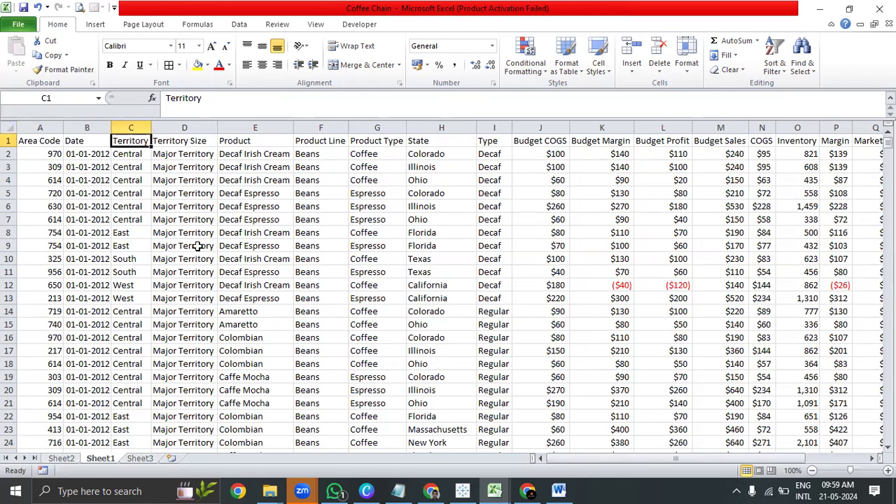
Examine the Territory Size column from its header down to the last data row
key(Right)
key(ctrl+Down)
key(ctrl+Up)
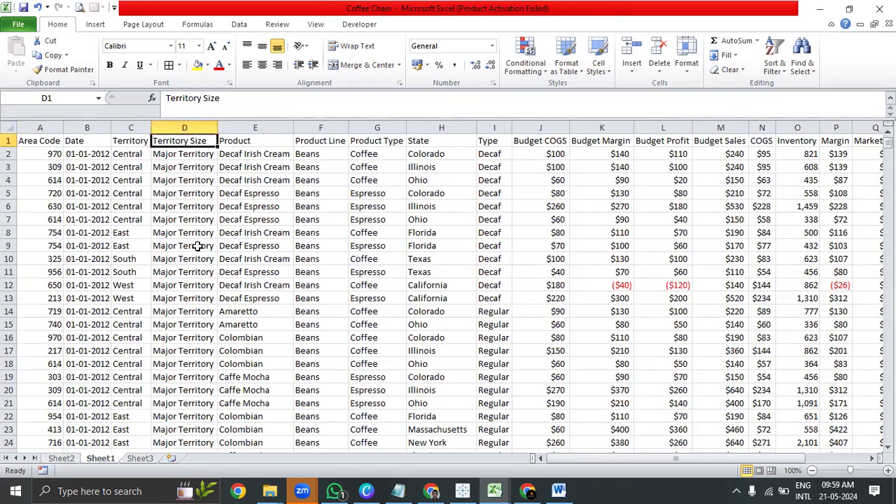
key(ctrl+Down)
key(ctrl+shift+Up)
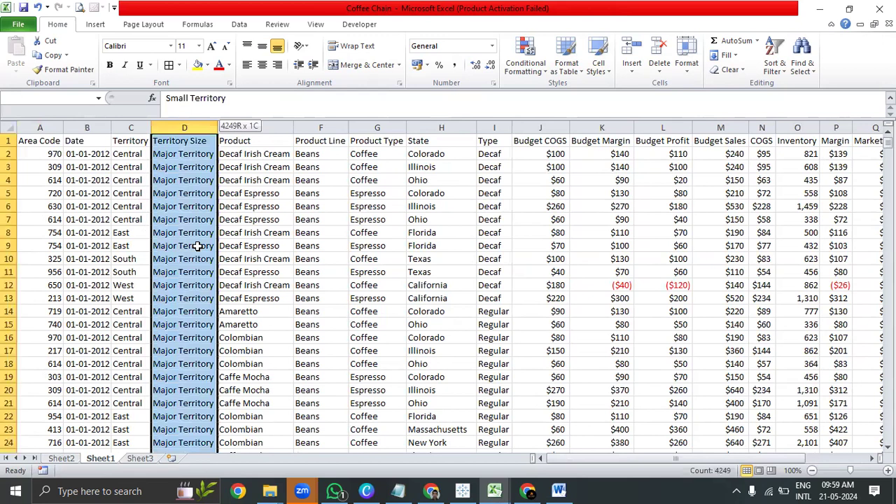
key(Up)
key(ctrl+Up)
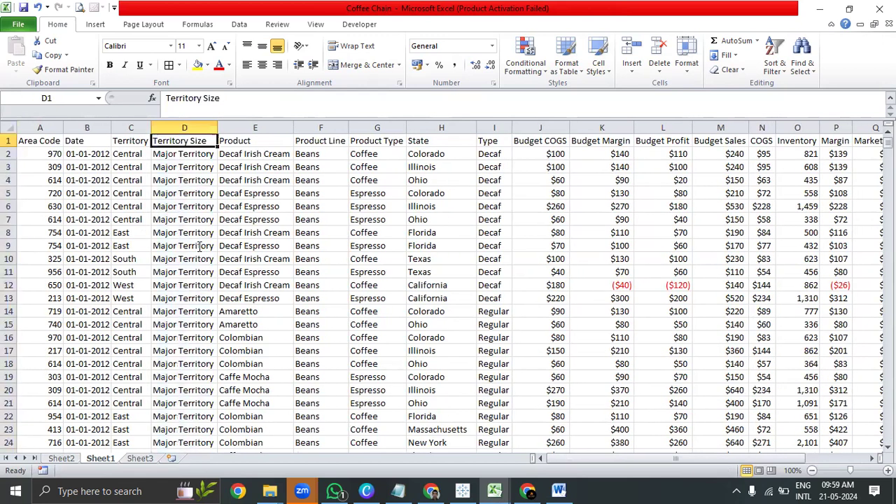
Add filters to the header row and view the distinct Territory Size and Territory values
key(alt+Down)
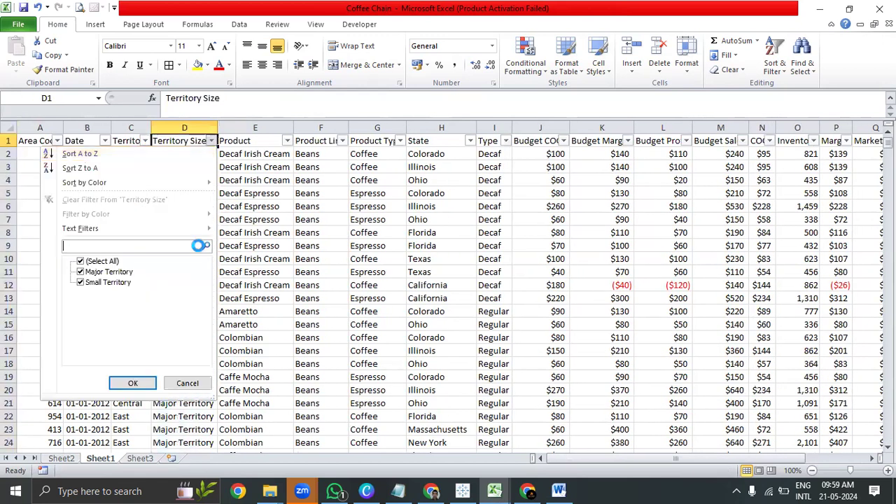
key(Escape)
key(Left)
key(alt+Down)
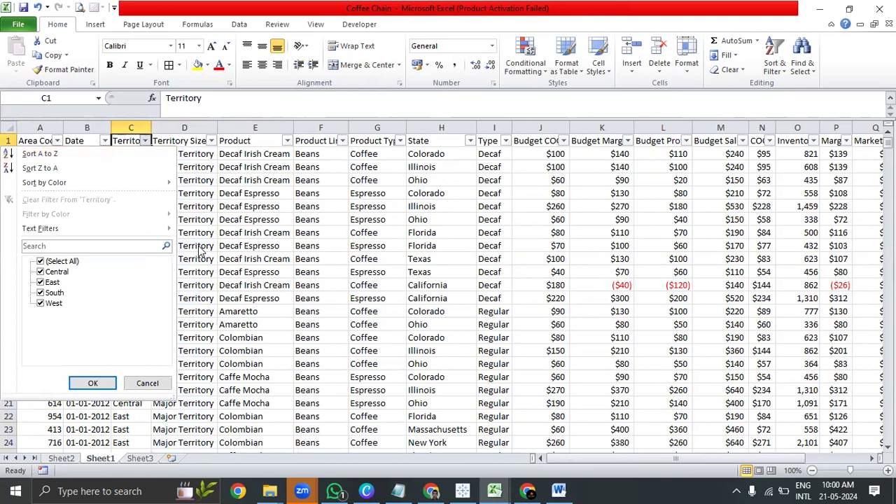
key(Escape)
Read through the distinct Product values in that column's filter list and close it without filtering
key(Right)
key(Right)
key(alt+Down)
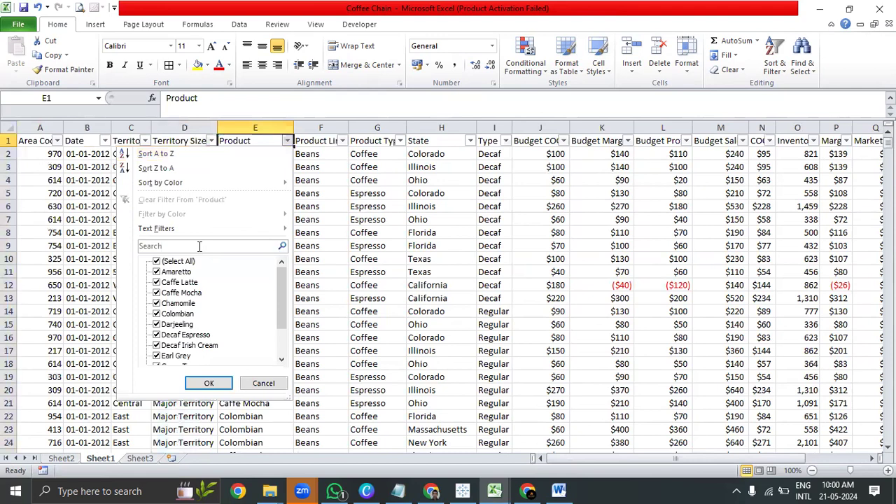
key(Down)
key(Down)
key(Down)
key(Down)
key(Down)
key(Down)
key(Down)
key(Down)
key(Down)
key(Down)
key(Down)
key(Down)
key(Down)
key(Down)
key(Down)
key(Down)
key(Down)
key(Down)
key(Down)
key(Down)
key(Down)
key(Tab)
key(Tab)
key(Tab)
key(Up)
key(Up)
key(Escape)
Review the distinct Product Line and Product Type values in their filter lists without filtering
key(Right)
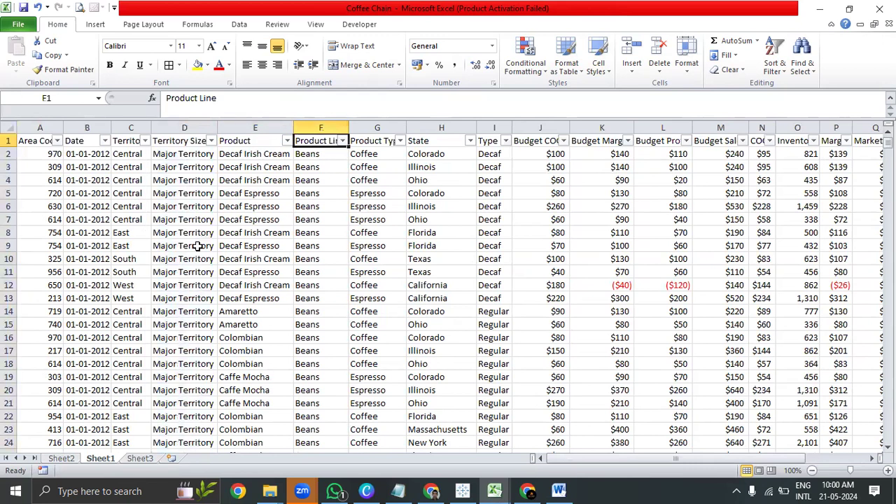
key(alt+Down)
key(Escape)
key(Right)
key(alt+Down)
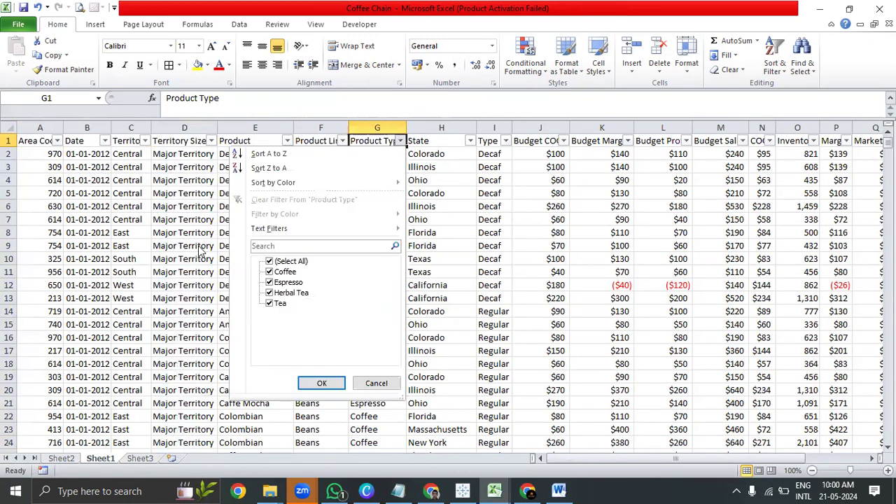
key(Escape)
Read through the distinct State values and check the Type values in their filter lists without filtering
key(Right)
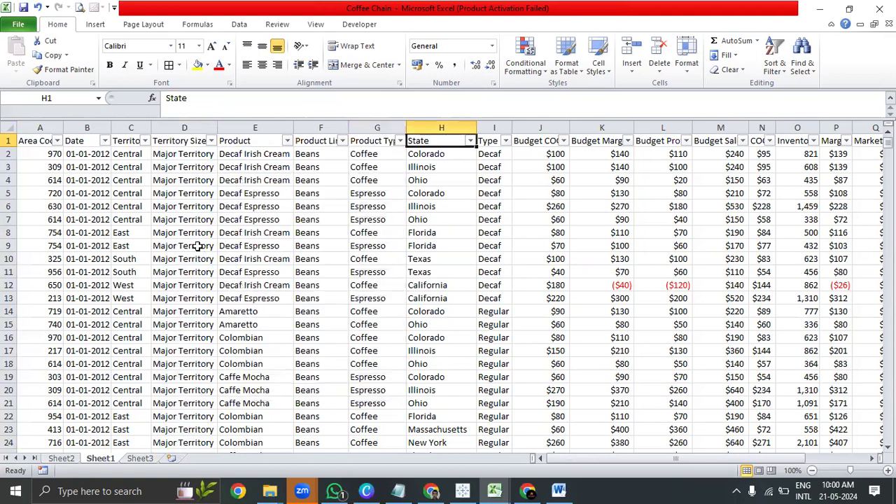
key(alt+Down)
key(Down)
key(Down)
key(Down)
key(Down)
key(Down)
key(Down)
key(Down)
key(Down)
key(Down)
key(Down)
key(Down)
key(Down)
key(Down)
key(Down)
key(Down)
key(Down)
key(Down)
key(Down)
key(Down)
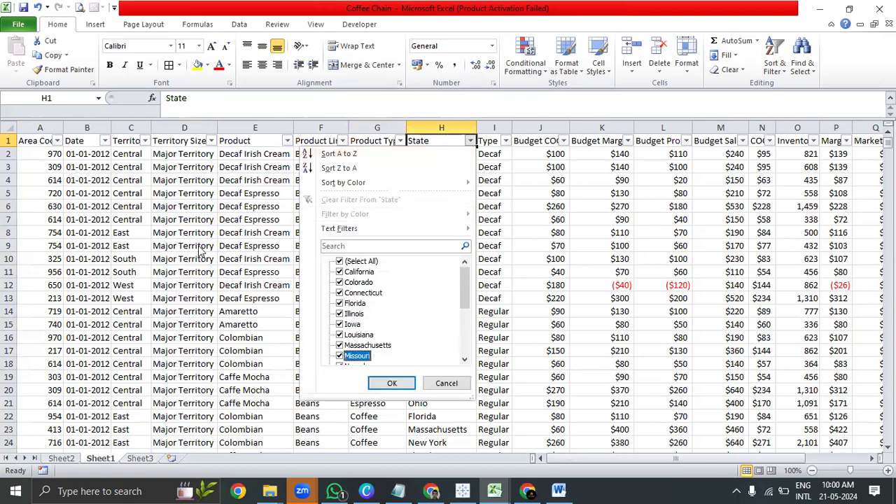
key(Down)
key(Down)
key(Down)
key(Down)
key(Down)
key(Down)
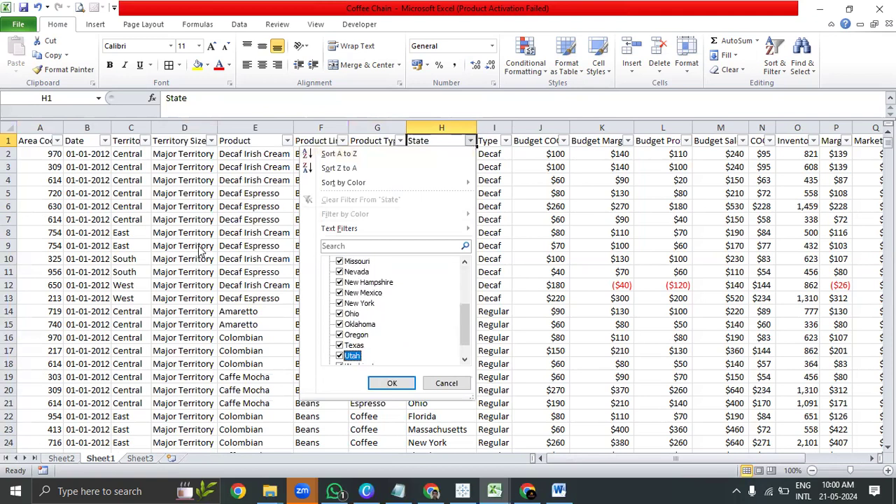
key(Escape)
key(Right)
key(alt+Down)
key(Escape)
Examine the remaining Sheet1 headers, from Budget COGS through the budget, inventory, profit and sales fields to country
key(Right)
key(Right)
key(Right)
key(Right)
key(Right)
key(Right)
key(Right)
key(Right)
key(Right)
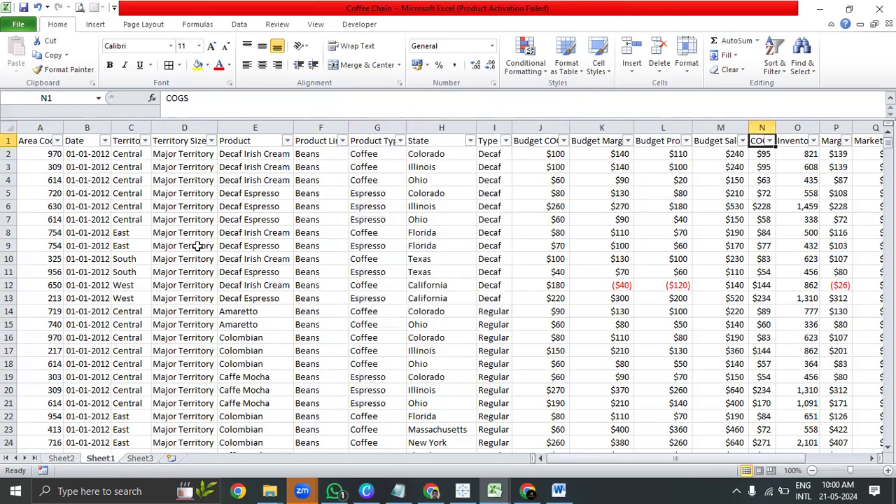
key(Right)
key(Right)
key(Right)
key(Left)
key(Left)
key(Left)
key(Left)
key(Left)
key(Left)
key(Left)
key(Left)
key(Left)
key(Left)
key(Left)
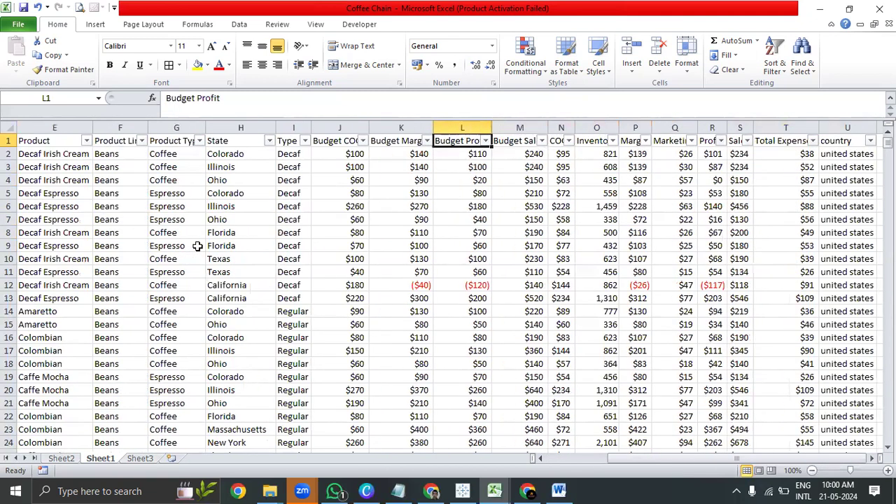
Look over the remaining Coffee Chain headers up to country and check that column's filter list without filtering
key(Right)
key(Right)
key(Right)
key(Right)
key(Right)
key(Right)
key(Right)
key(Right)
key(Right)
key(Right)
key(Right)
key(Right)
key(Left)
key(alt+Down)
key(Escape)
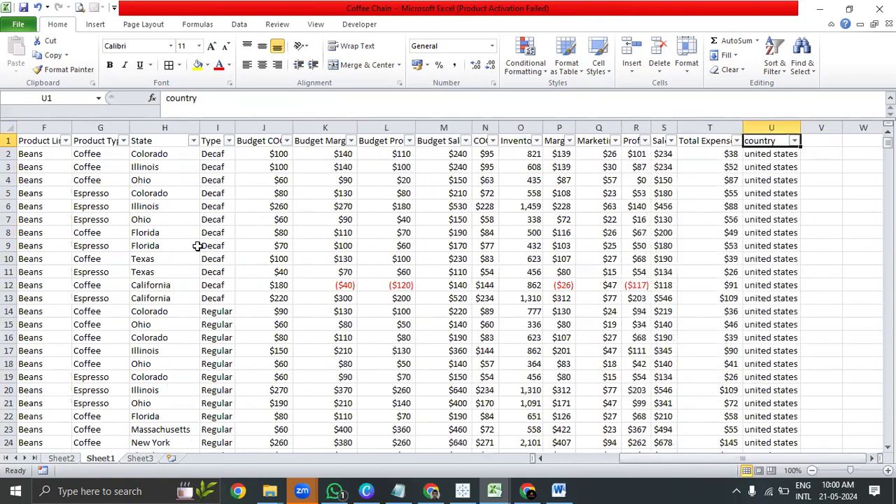
Switch to the Office City workbook and add column filters to the whole Purchases data range
key(ctrl+Tab)
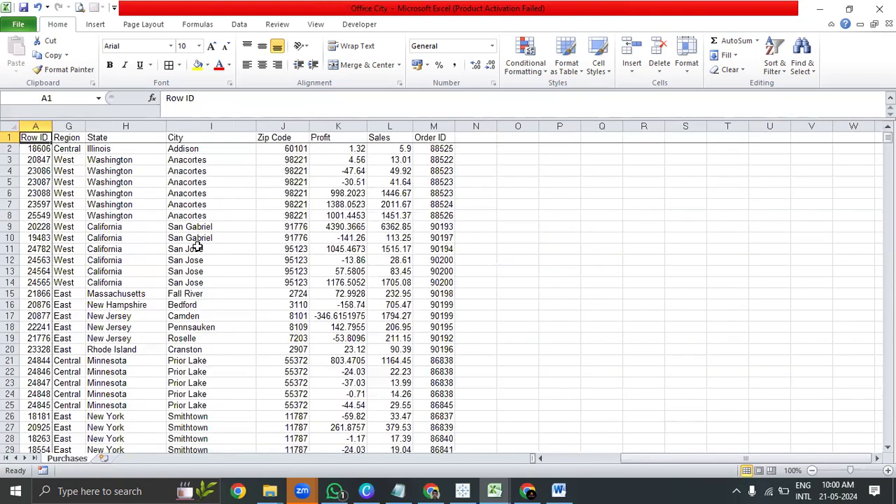
key(ctrl+shift+Right)
key(ctrl+shift+Down)
key(alt+d)
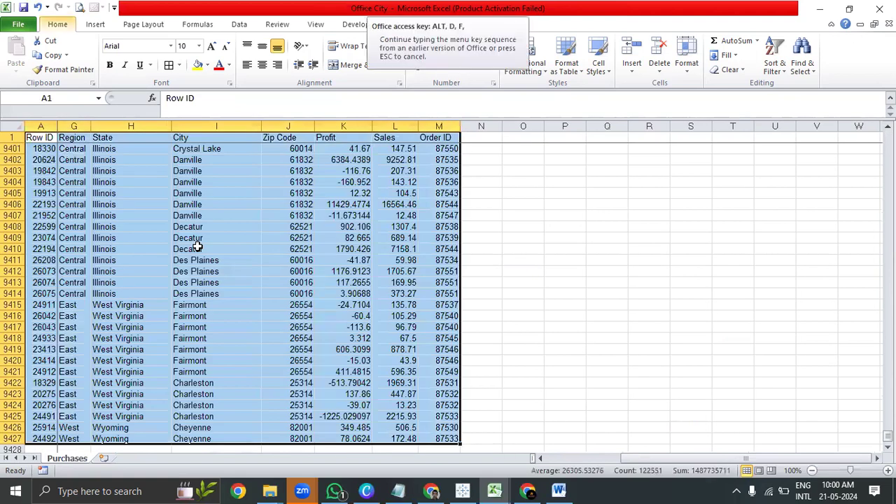
key(f)
key(f)
Examine the Purchases headers across the client, goods, location, profit, sales and order fields, returning to Client Name
key(Right)
key(Right)
key(Right)
key(Right)
key(Right)
key(Right)
key(Right)
key(Right)
key(Right)
key(Right)
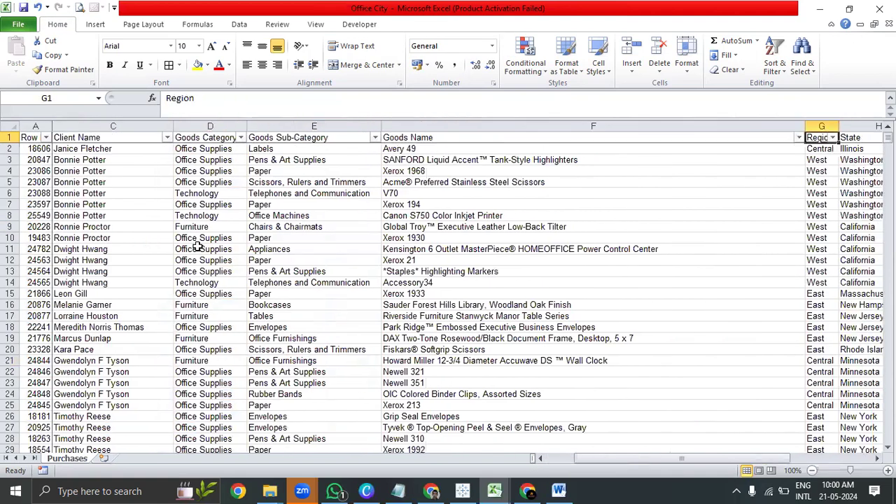
key(Right)
key(Right)
key(Left)
key(Left)
key(Left)
key(Left)
key(Left)
key(Left)
key(Left)
key(Left)
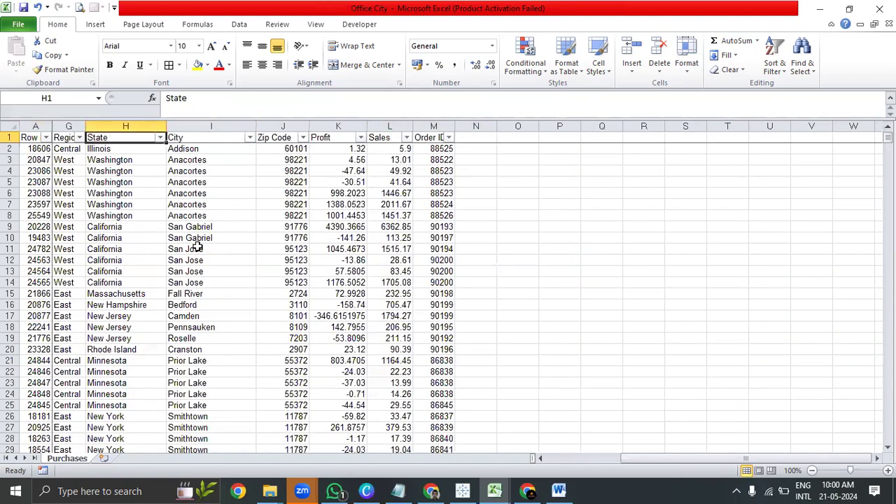
key(Left)
key(Left)
key(Left)
key(Left)
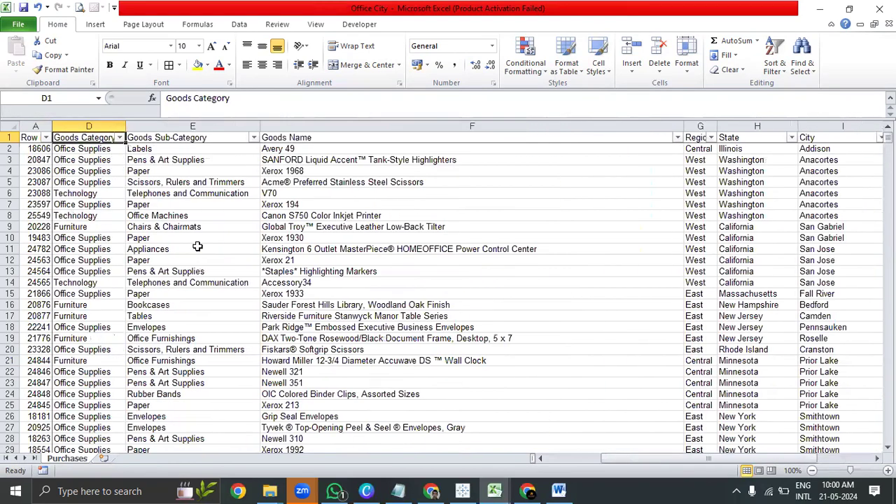
key(Right)
key(Right)
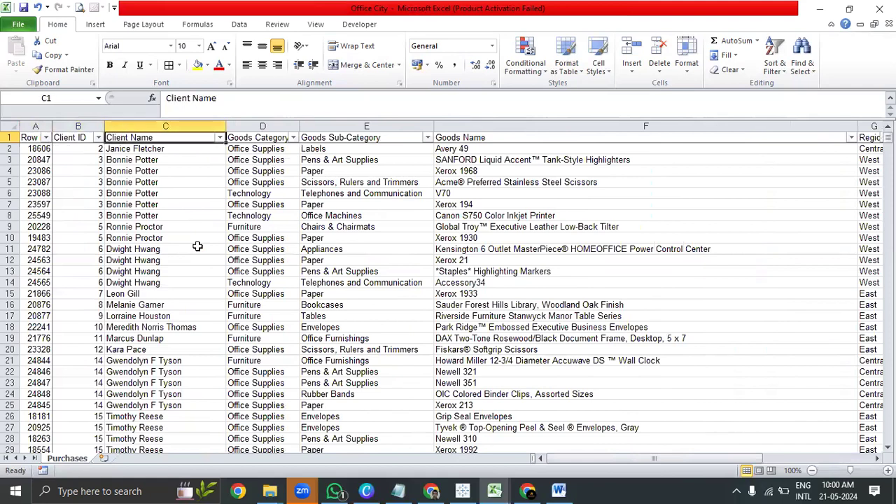
Review the Purchases headers from Goods Category through the goods and location fields to Profit
key(Right)
key(Right)
key(Right)
key(Right)
key(Right)
key(Right)
key(Right)
key(Right)
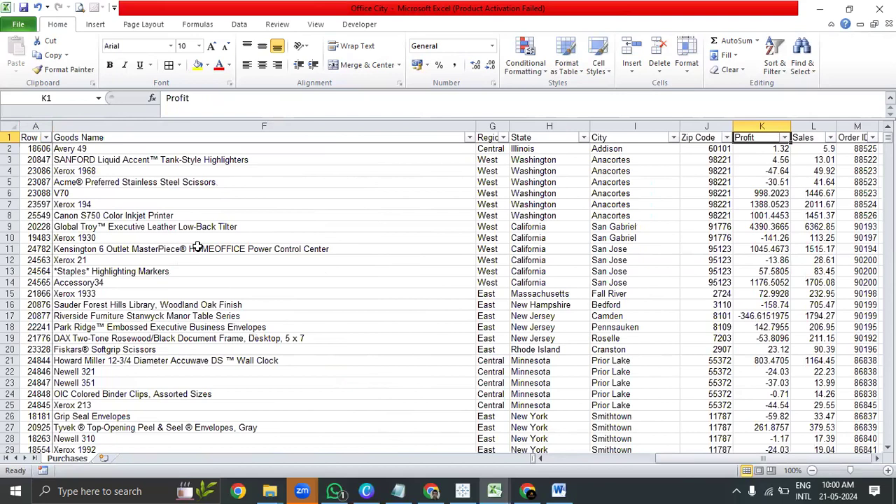
Search the Purchases header row for a field named Country
key(ctrl+shift+Left)
key(ctrl+f)
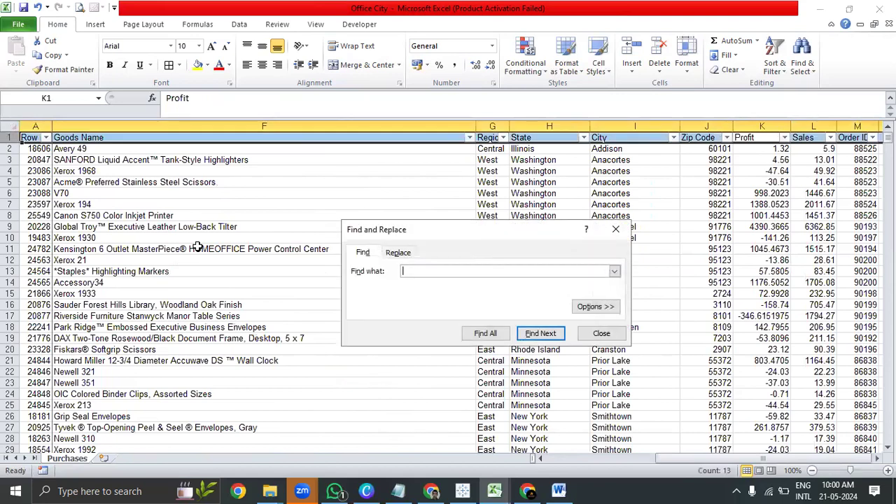
text(Country)
key(Return)
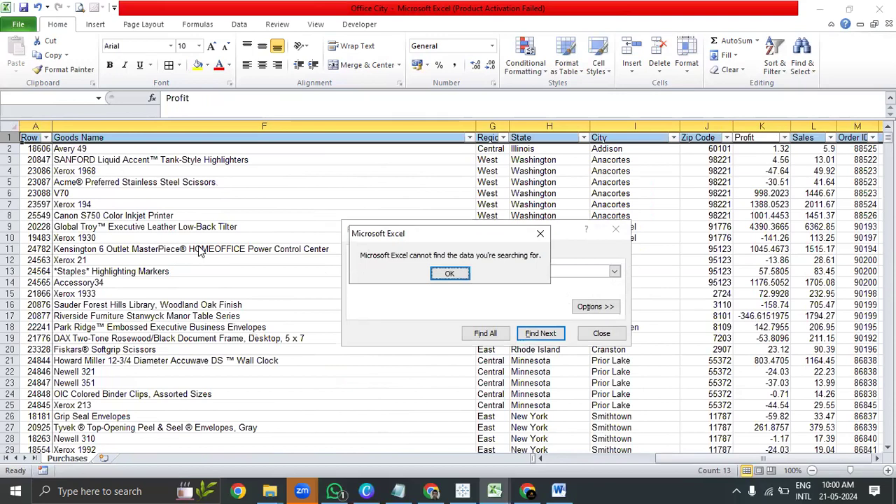
key(Return)
key(Escape)
Recheck the Purchases headers from Order ID back to the goods fields, focusing on Region, State, City and Zip Code
key(Right)
key(Right)
key(Right)
key(Right)
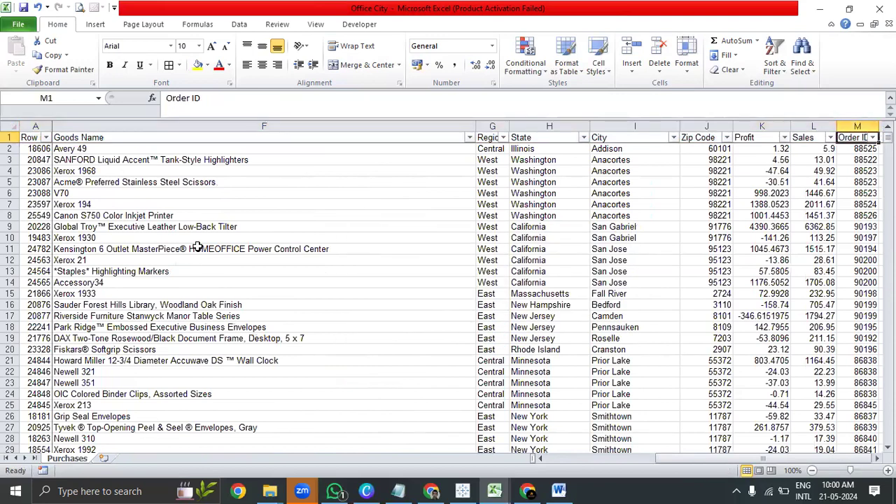
key(Left)
key(Left)
key(Left)
key(Left)
key(Left)
key(Left)
key(Left)
key(Left)
key(Left)
key(Left)
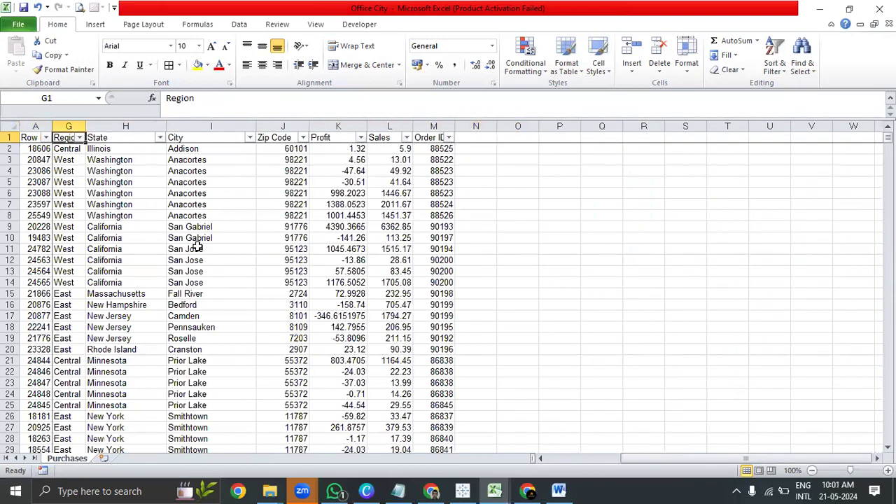
key(Right)
key(Right)
key(Right)
key(Right)
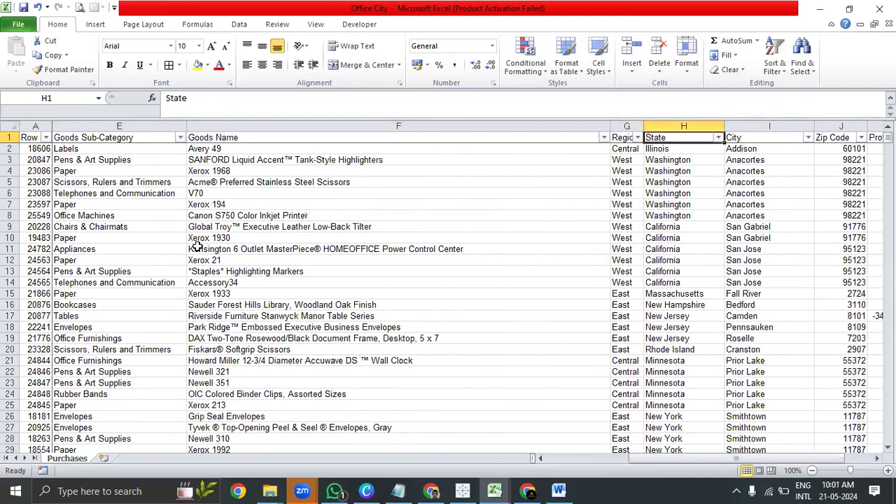
key(Left)
key(Left)
key(Right)
key(Right)
key(Right)
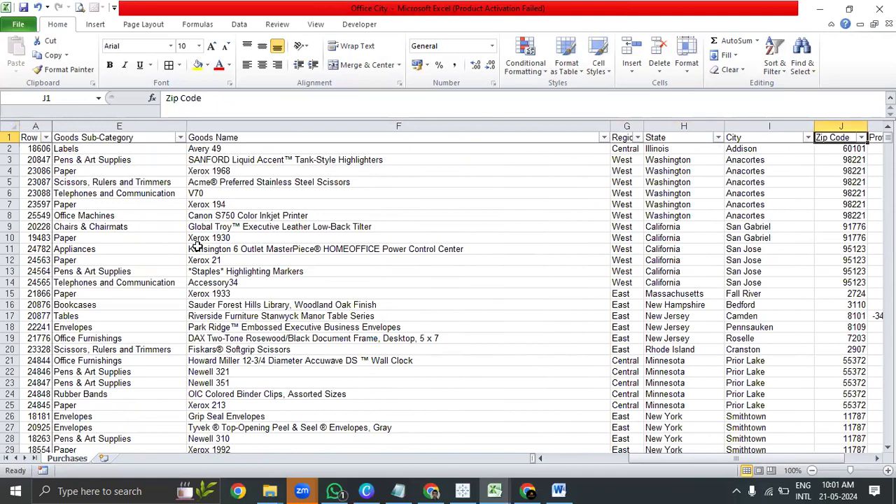
Close the Office City workbook without saving its changes
click(382, 271)
click(533, 181)
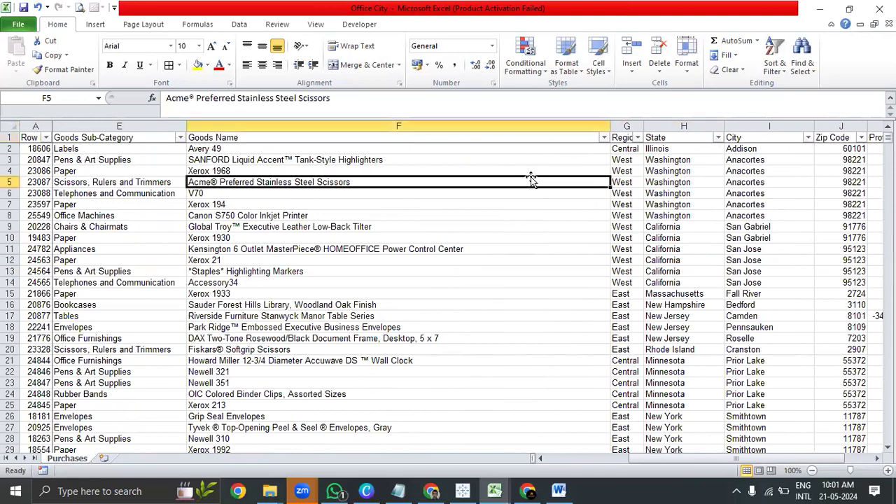
click(880, 8)
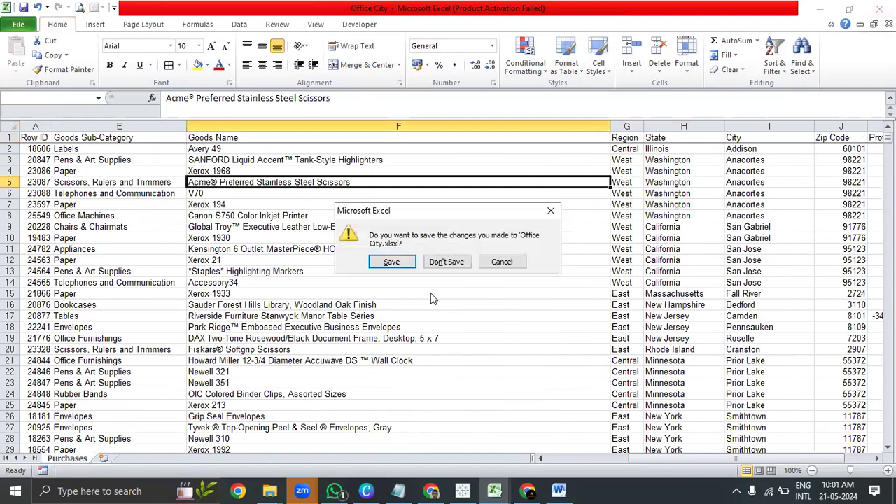
click(446, 262)
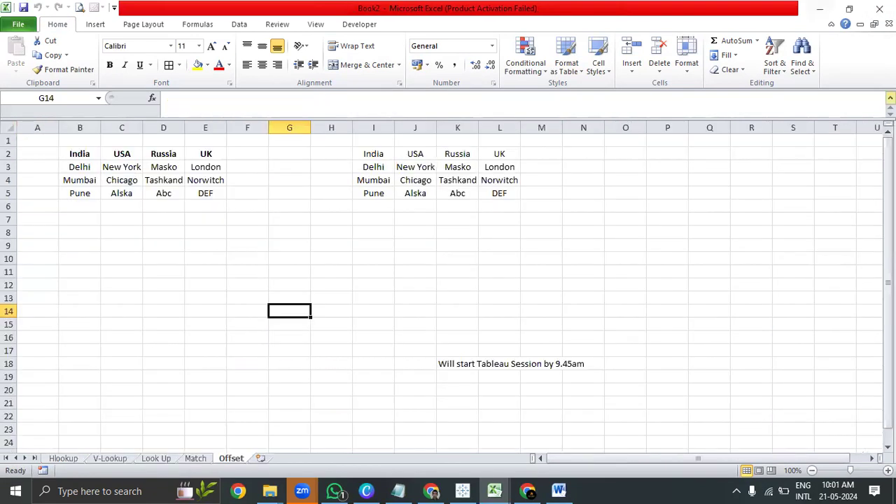
Close all the remaining open Excel workbooks without saving their changes
click(880, 9)
click(446, 271)
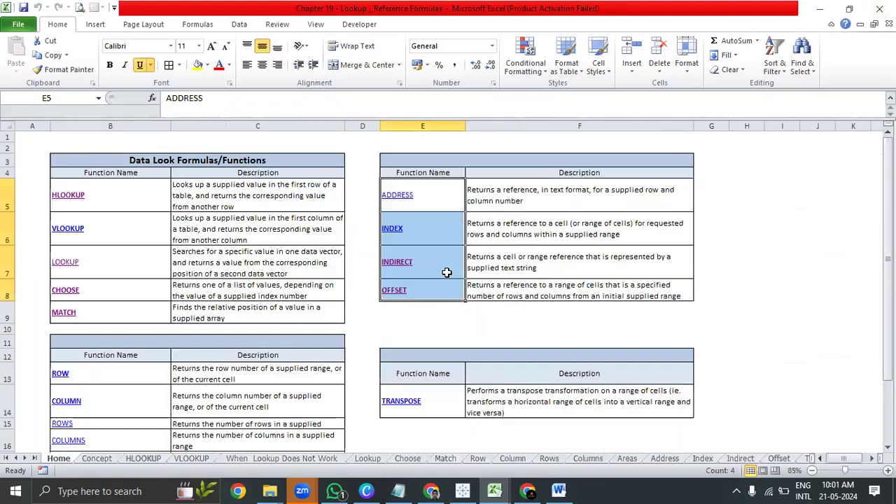
click(880, 8)
click(446, 275)
click(880, 8)
click(446, 262)
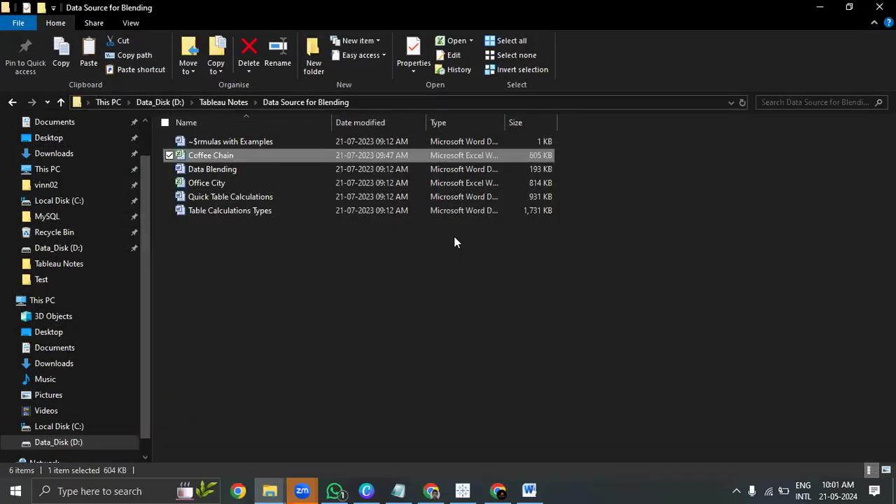
Switch to Tableau Public and connect to the Office City Excel workbook in D:\Tableau Notes\Data Source for Blending
click(463, 490)
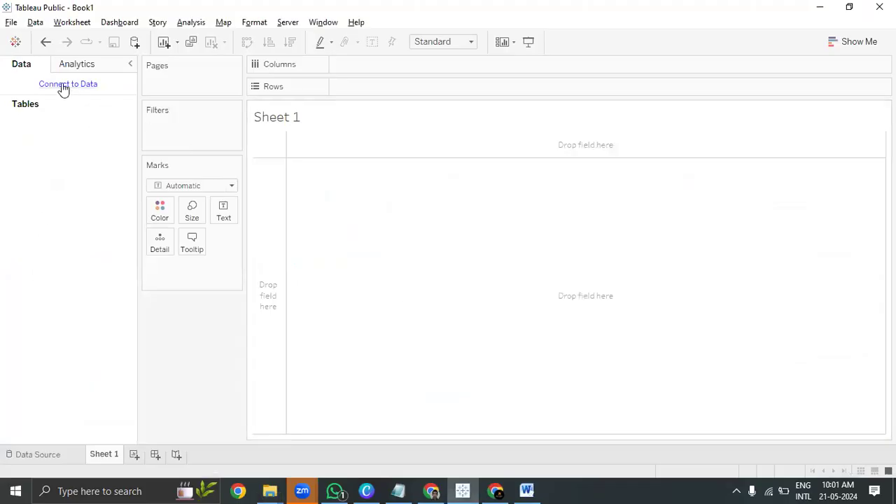
click(15, 41)
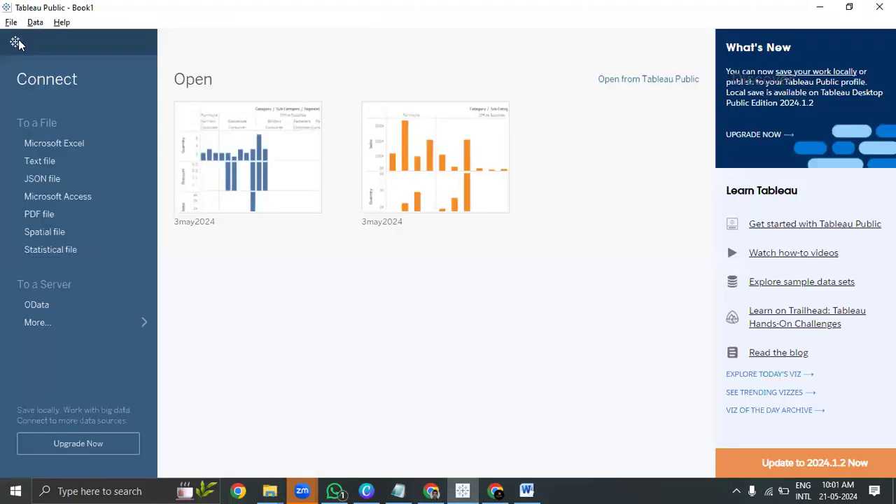
click(77, 145)
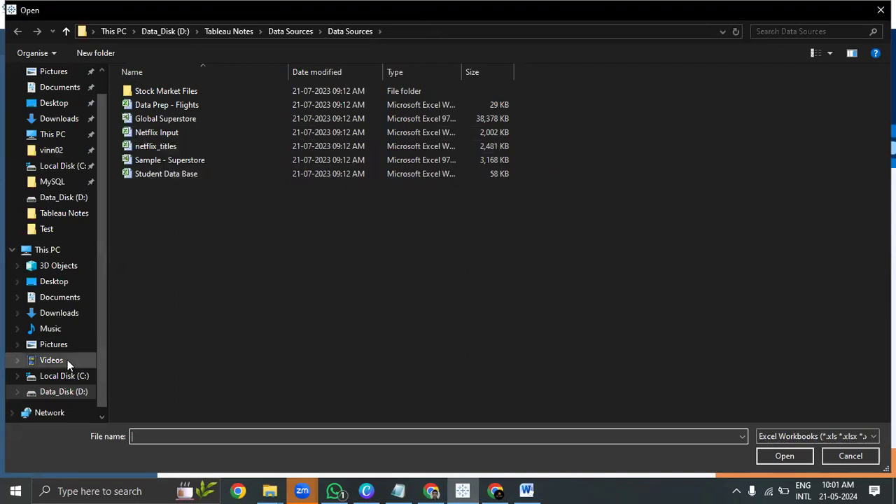
click(62, 393)
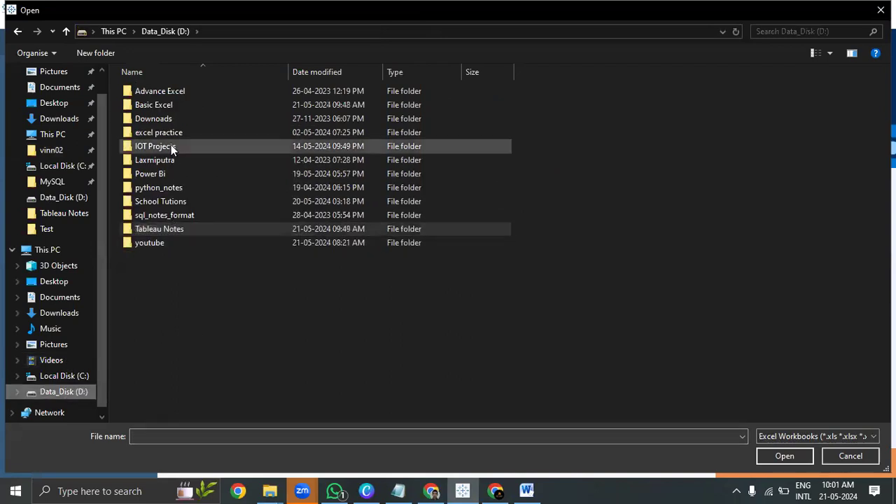
double_click(164, 231)
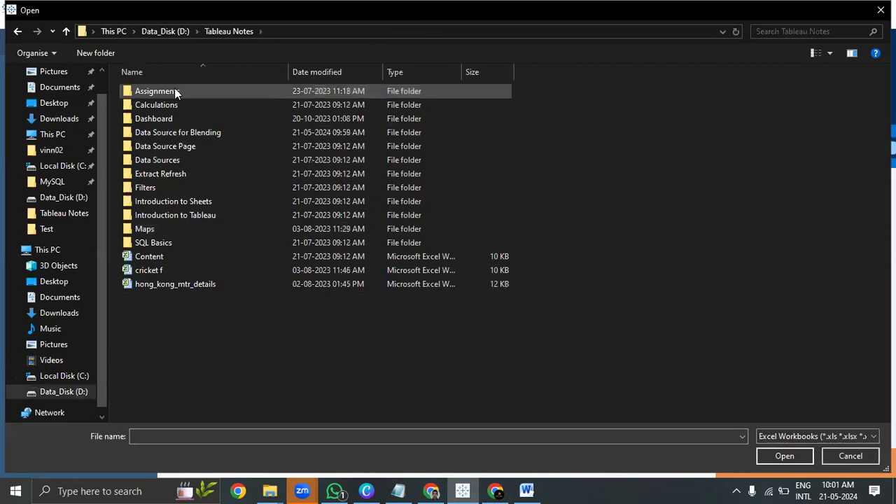
double_click(185, 134)
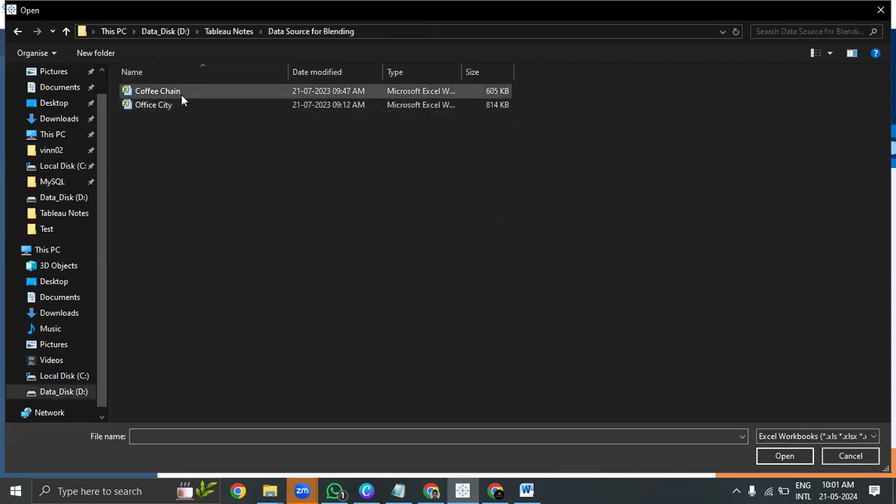
click(168, 106)
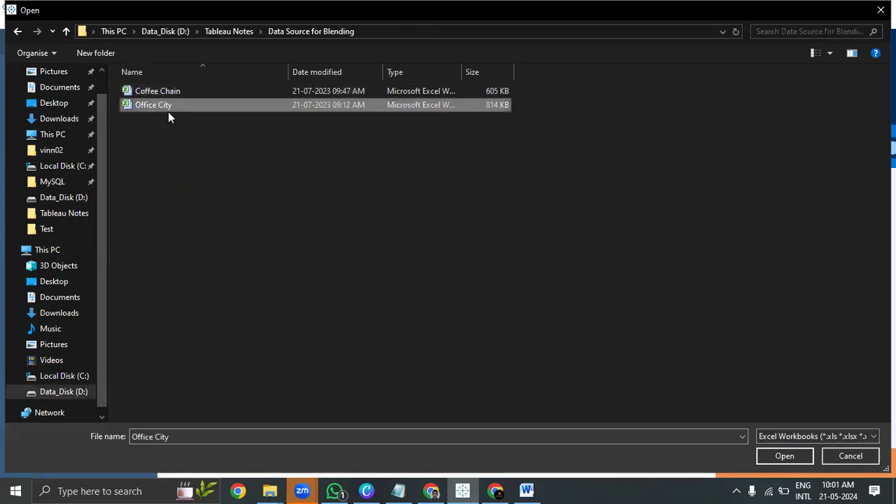
click(793, 454)
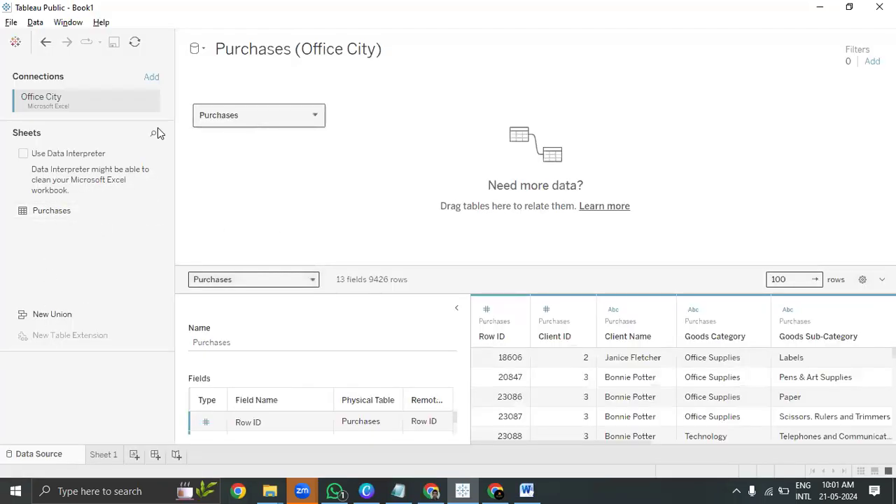
Collapse the Purchases table details and open Sheet 1 to look over the Office City fields
click(457, 308)
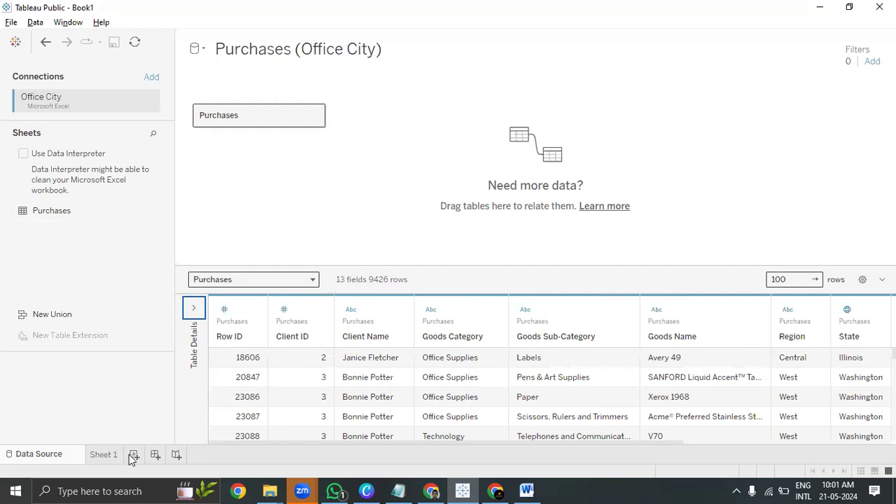
click(102, 454)
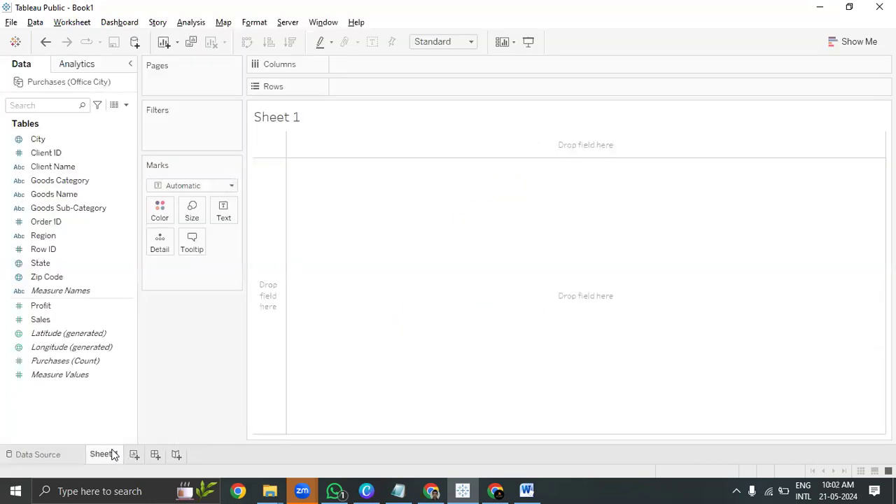
click(43, 140)
drag(97, 357, 230, 213)
drag(210, 274, 44, 358)
Switch to the Word notes, reread the two businesses and the client's overall sales and profit requirement, and return to Tableau
click(527, 491)
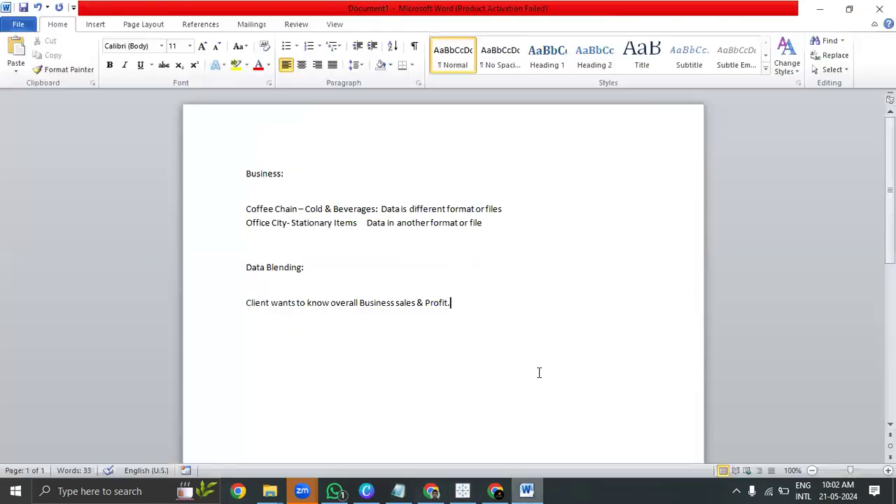
drag(246, 301, 474, 302)
click(335, 351)
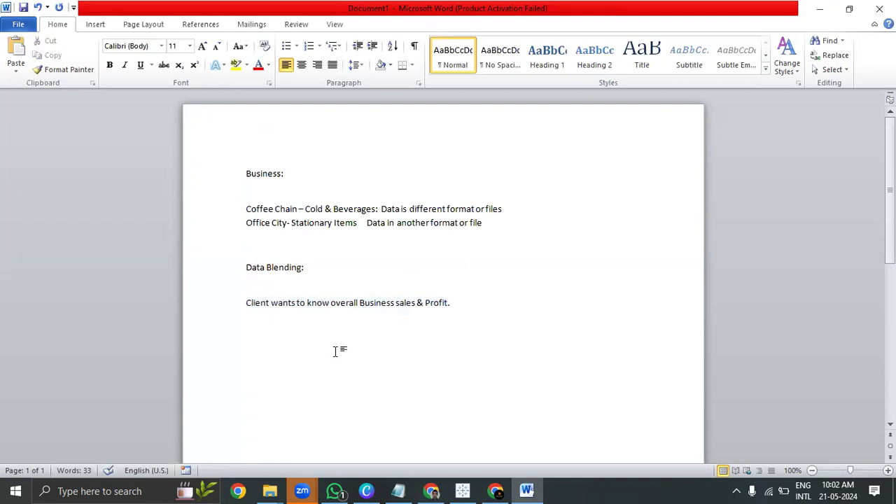
drag(246, 208, 299, 209)
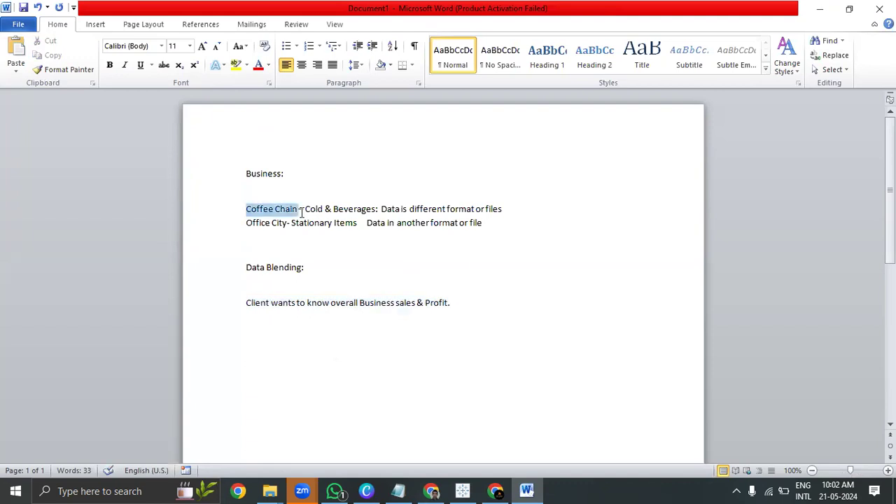
drag(249, 223, 334, 224)
click(370, 332)
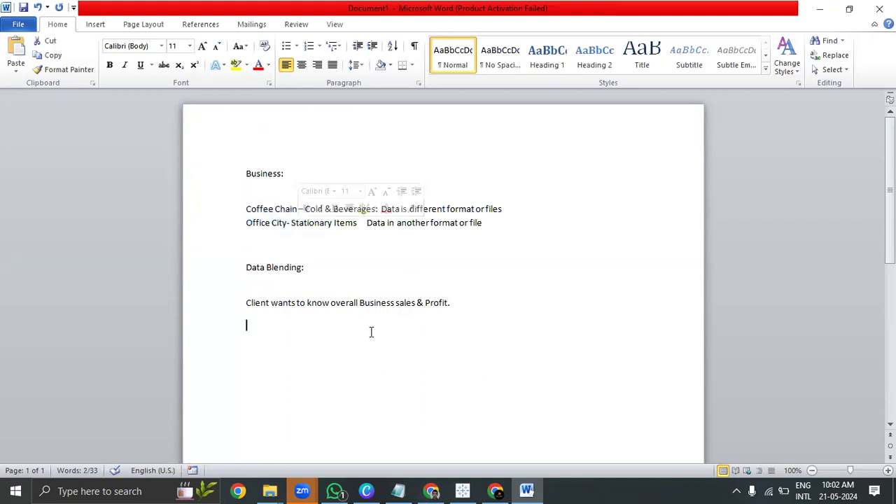
drag(359, 302, 449, 304)
click(409, 366)
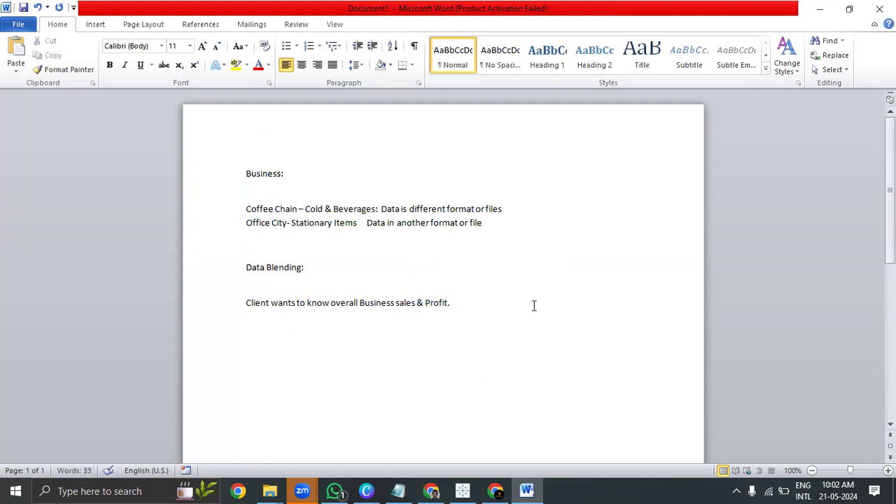
click(527, 490)
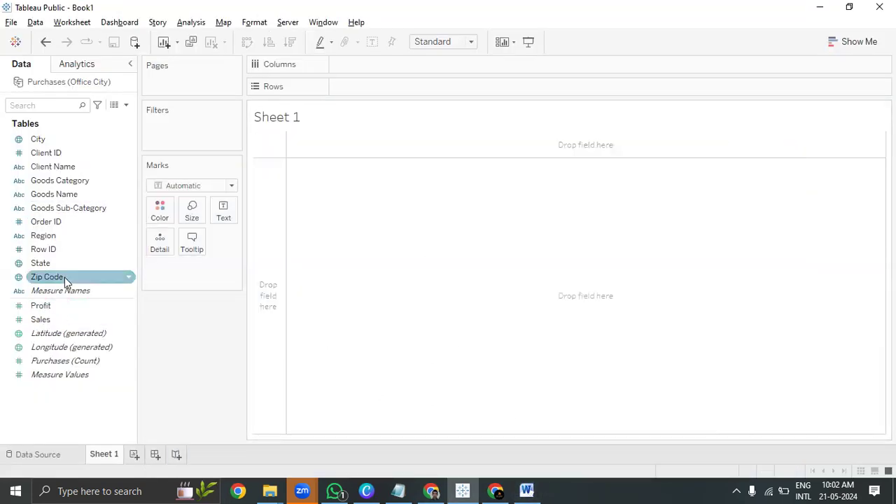
Place the Office City Region field on Rows and connect to the Coffee Chain Excel workbook as a second data source
drag(60, 238, 419, 91)
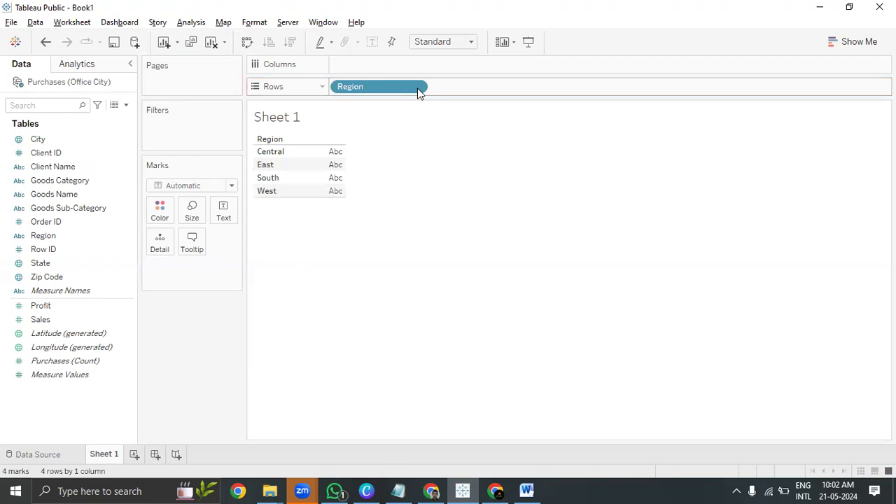
click(135, 44)
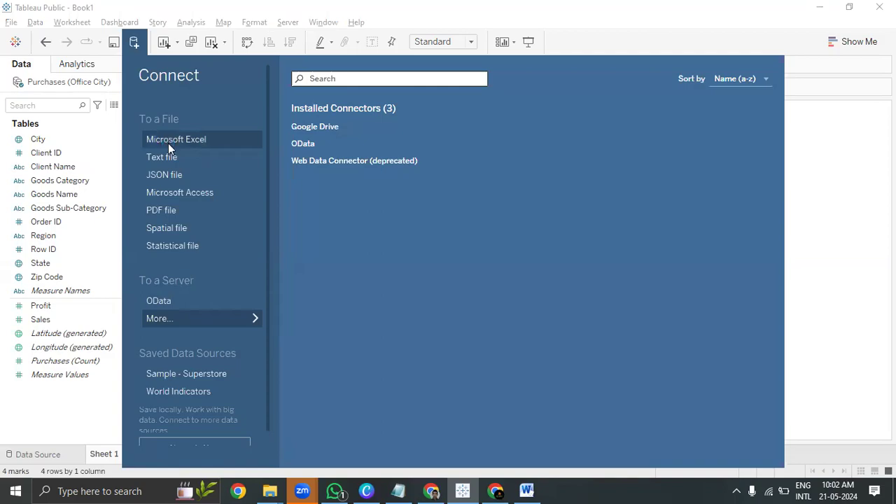
click(169, 143)
click(172, 92)
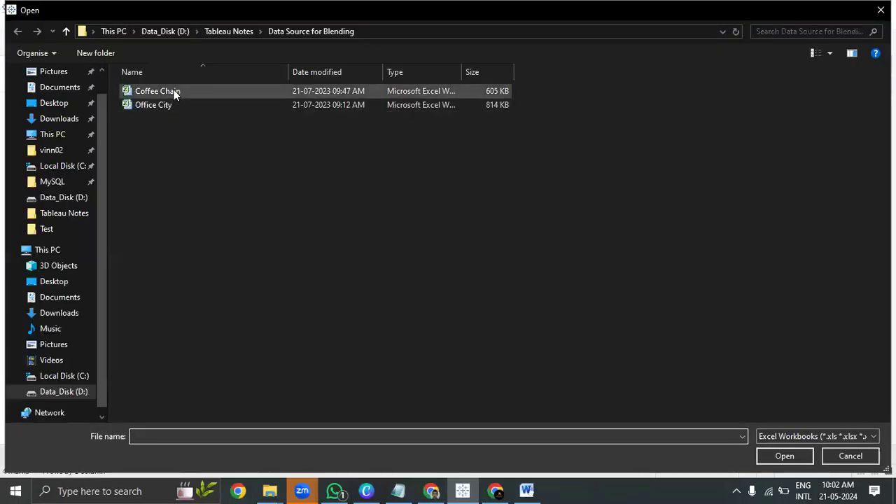
click(794, 457)
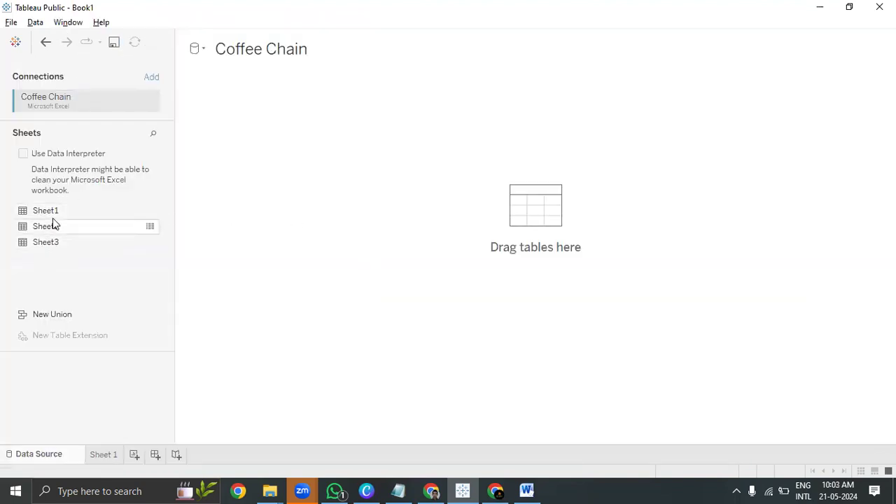
Add the Sheet1 table to the Coffee Chain data source, load its data preview, and return to the Sheet 1 worksheet
drag(56, 204, 404, 160)
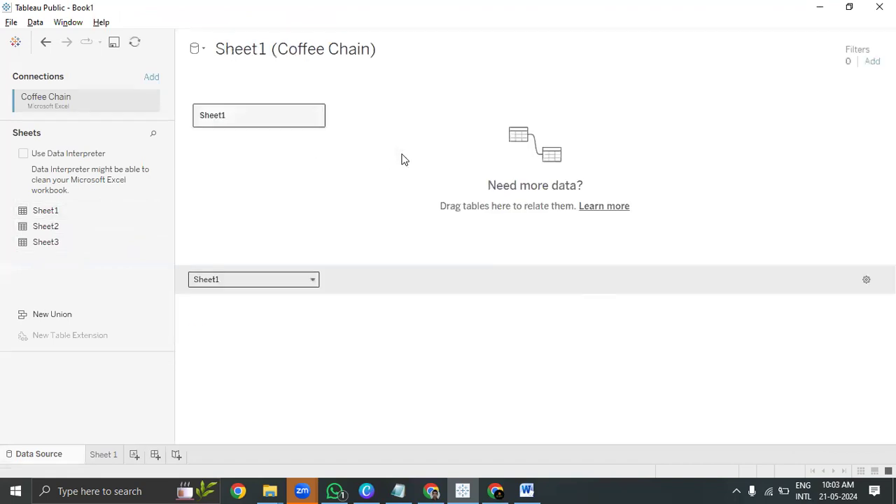
click(456, 310)
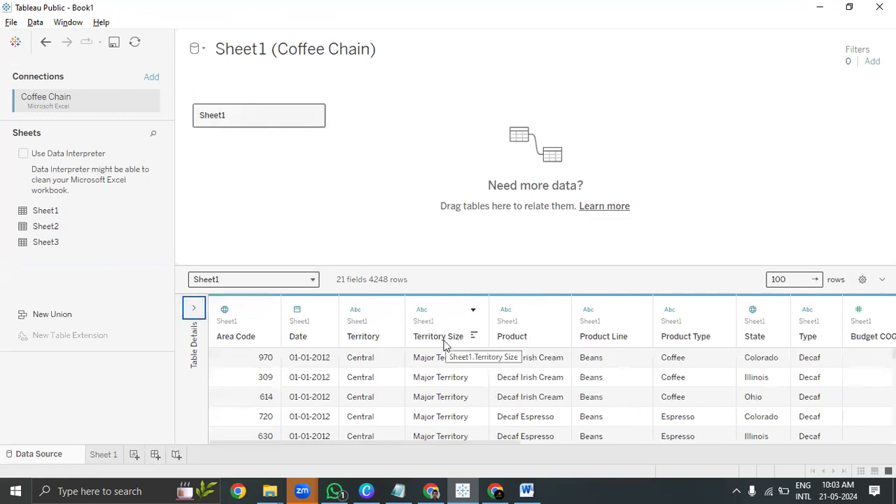
click(107, 460)
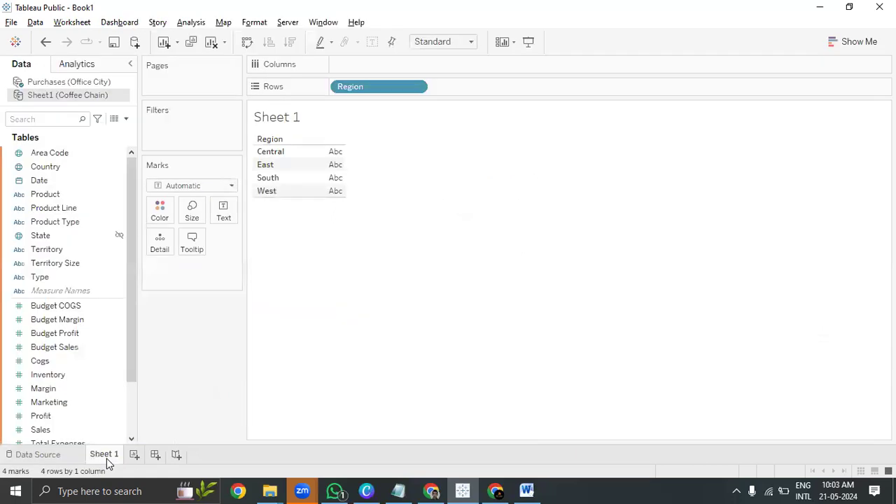
Compare the field lists of the Office City and Coffee Chain data sources, and remove Region from Rows
click(54, 83)
click(54, 95)
click(58, 83)
click(56, 95)
drag(349, 90, 116, 282)
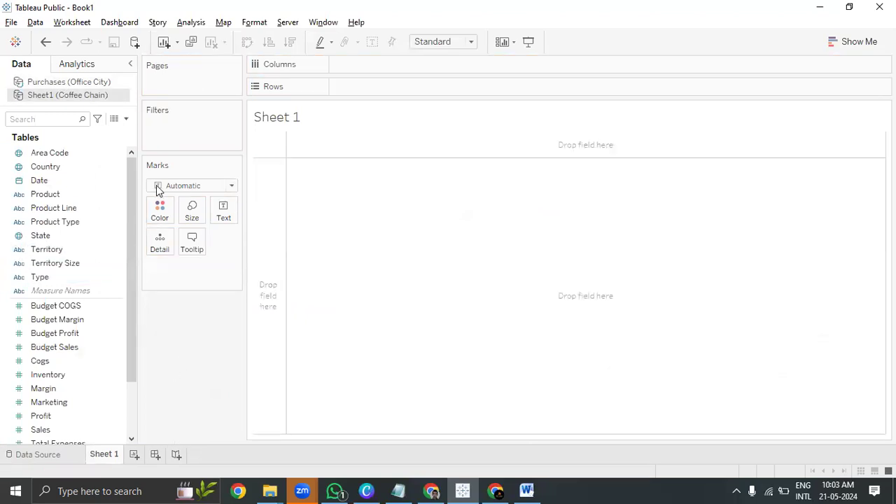
Examine the dimensions and measures of both data sources again, looking for fields the two businesses share
click(72, 84)
click(73, 95)
click(74, 83)
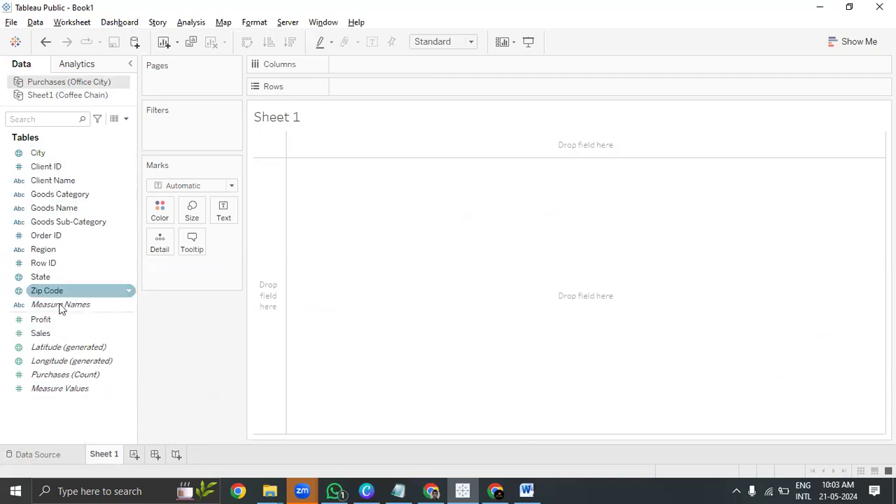
click(79, 97)
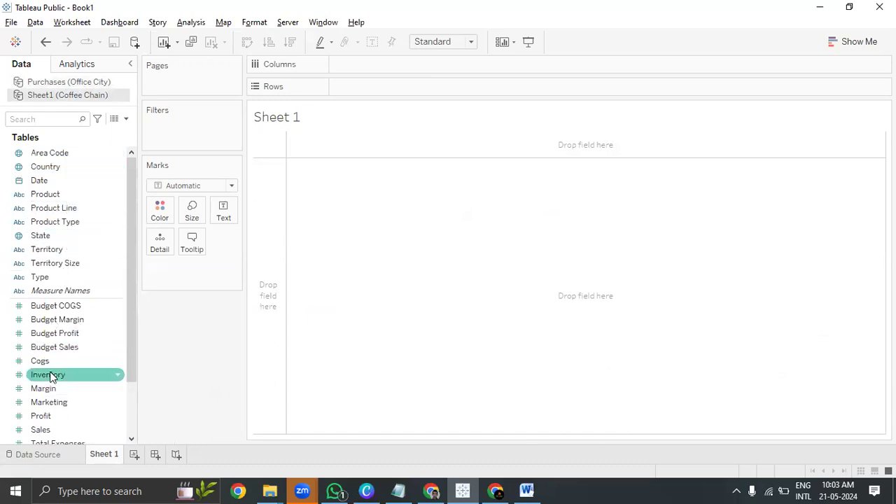
click(63, 84)
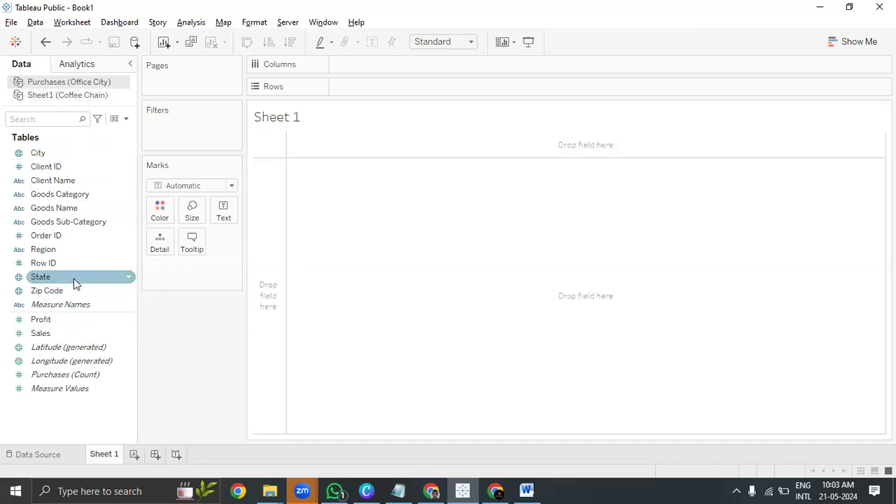
Put State on Rows from Office City and from Coffee Chain in turn to inspect each list of states, clearing Rows after each
drag(70, 280, 379, 90)
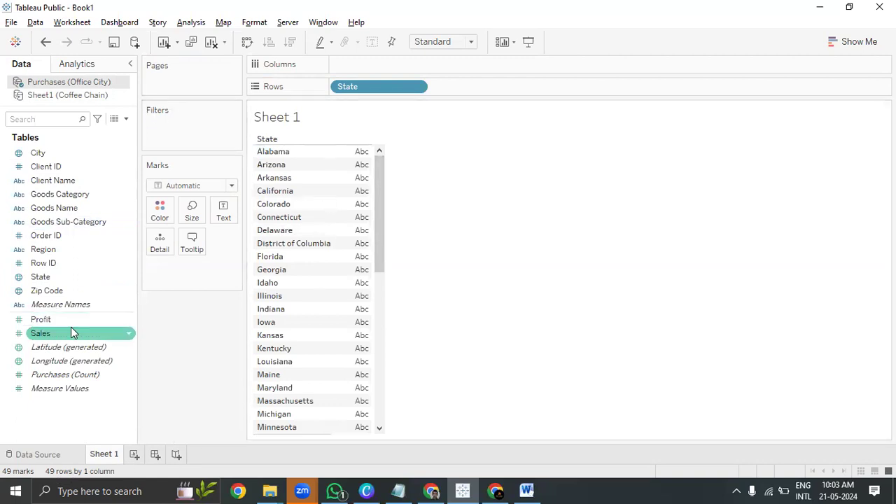
drag(371, 91, 50, 120)
click(70, 95)
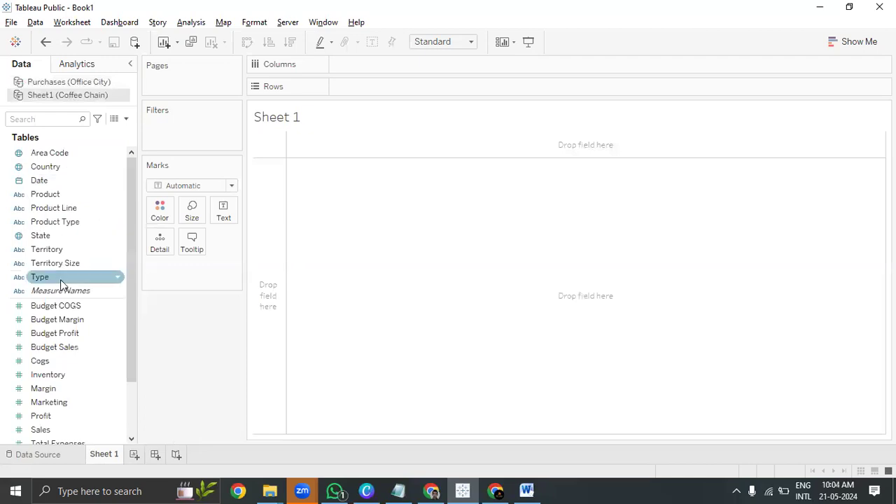
drag(56, 235, 408, 93)
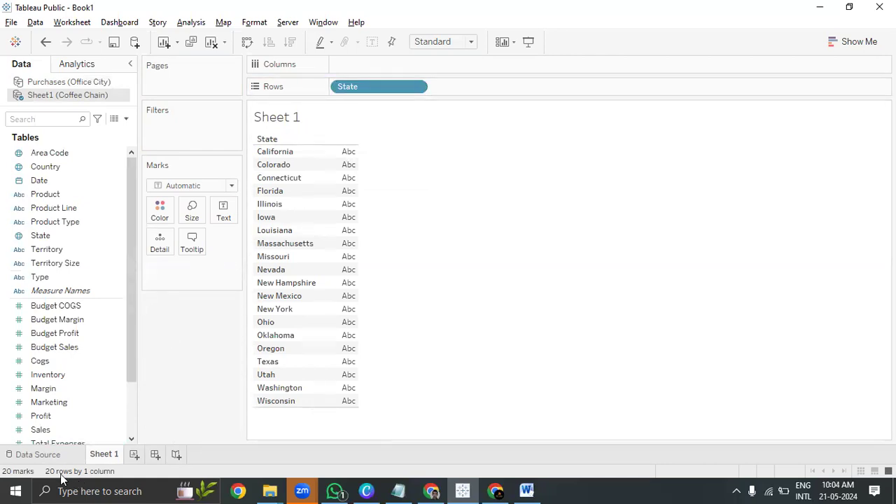
drag(383, 91, 2, 217)
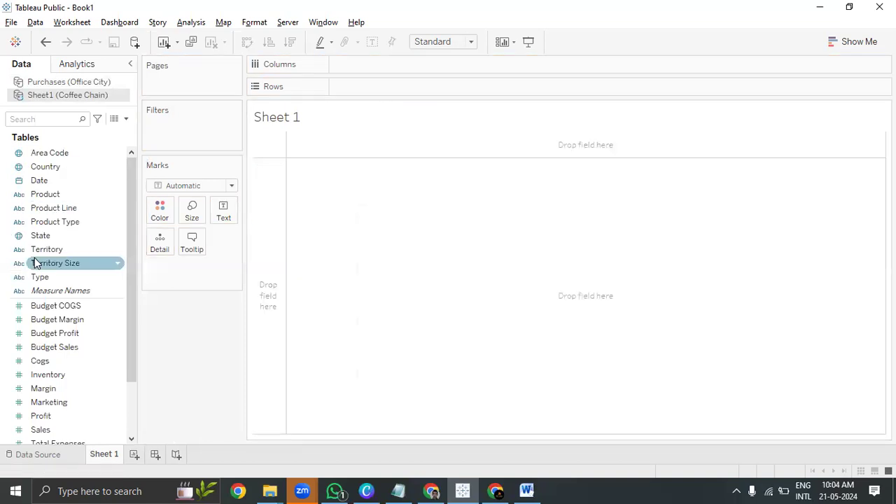
Compare the State fields of both sources, and put Coffee Chain's Territory on Rows to inspect its values before clearing it
click(51, 238)
click(73, 83)
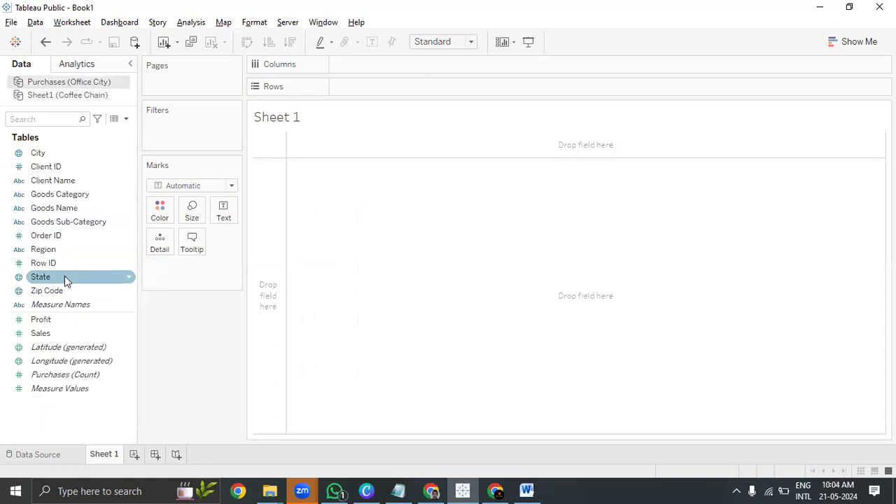
click(75, 95)
click(73, 84)
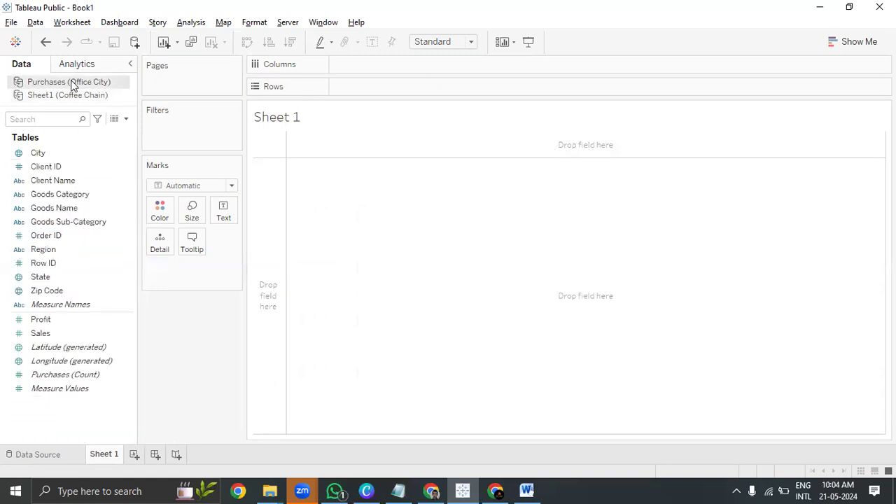
drag(54, 251, 363, 95)
click(61, 95)
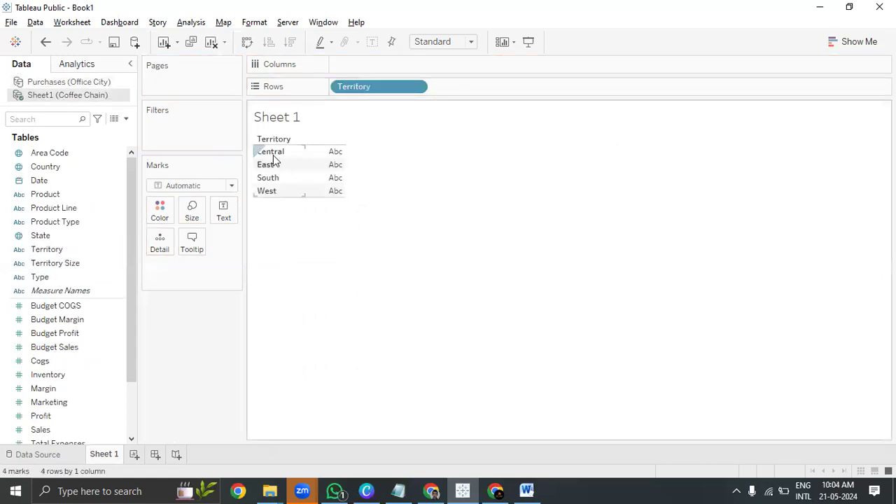
drag(378, 87, 42, 249)
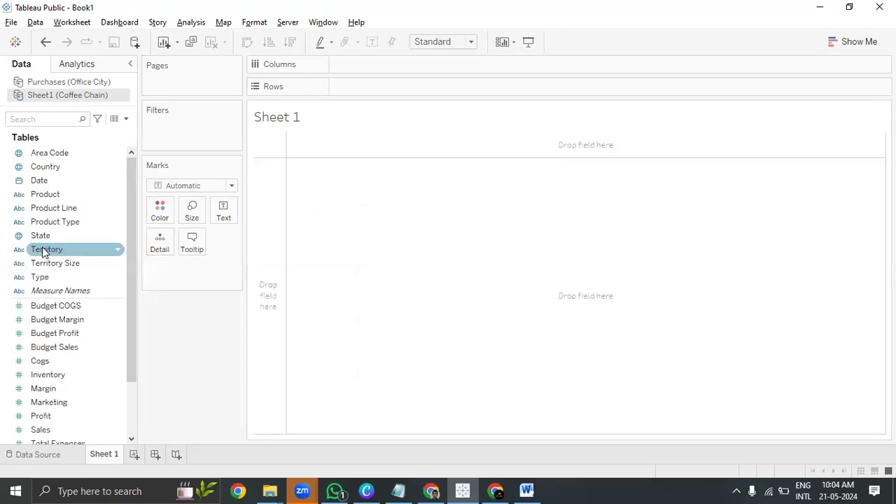
Switch to the Word notes and add numbered point 1 below the client requirement: "2 data sets of same type excel – Both"
click(527, 490)
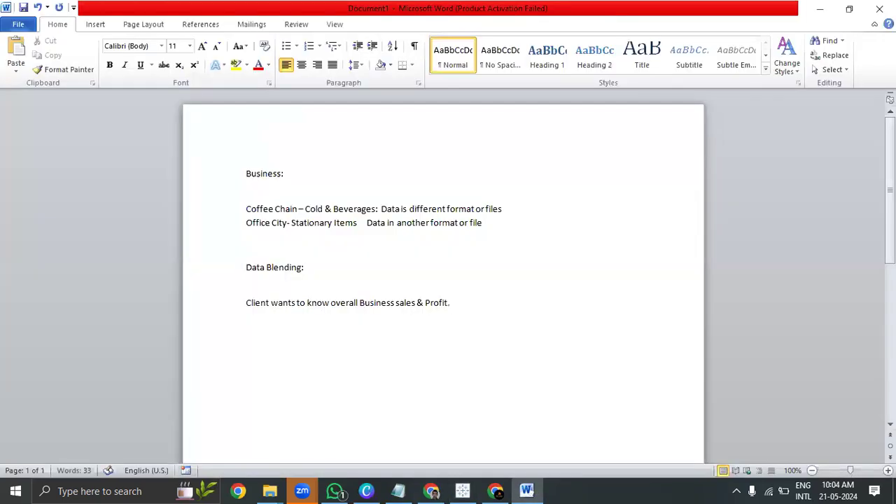
key(BackSpace)
key(BackSpace)
text(1. @2)
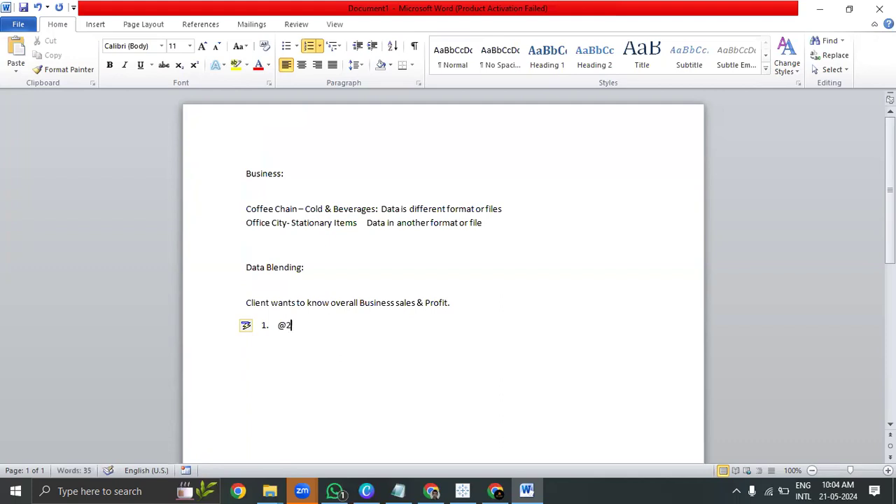
key(BackSpace)
text(2 data sets of same type excel)
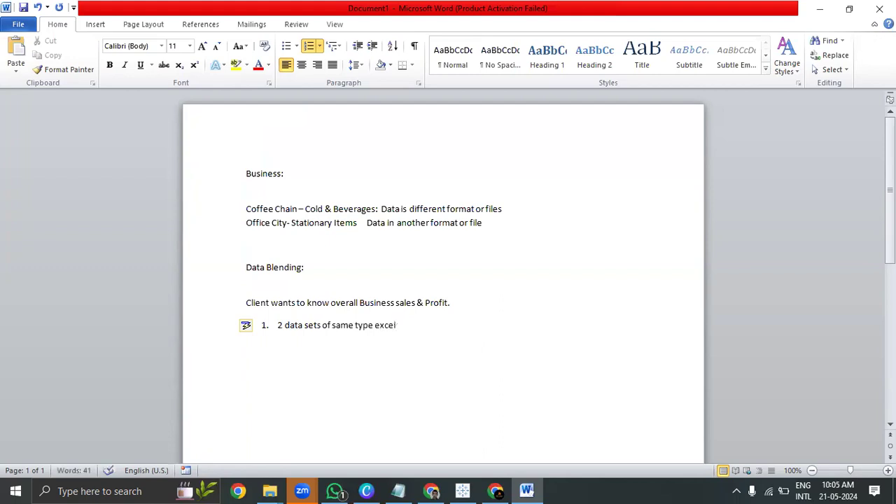
text( - Both)
key(Return)
Write point 2 of the list as "Use both the data set fields to create an provide overall business details."
text(Use both)
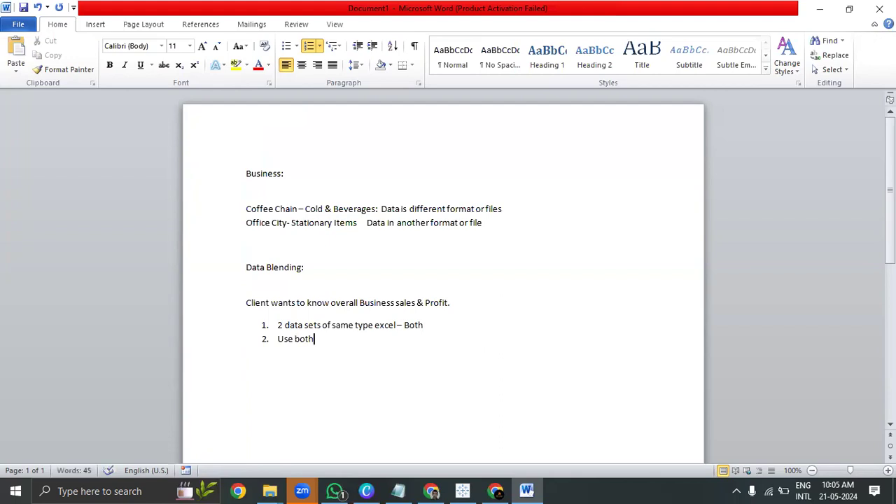
text( the data set fields to create and)
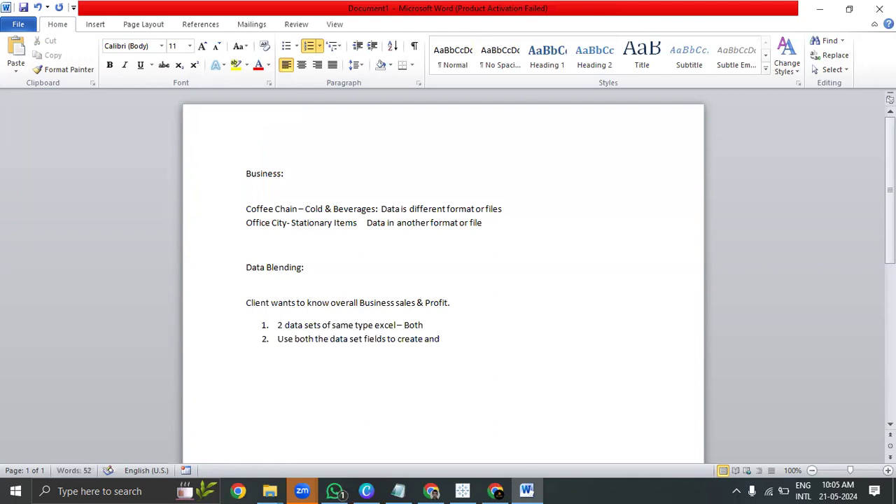
key(BackSpace)
text(provide overall bu)
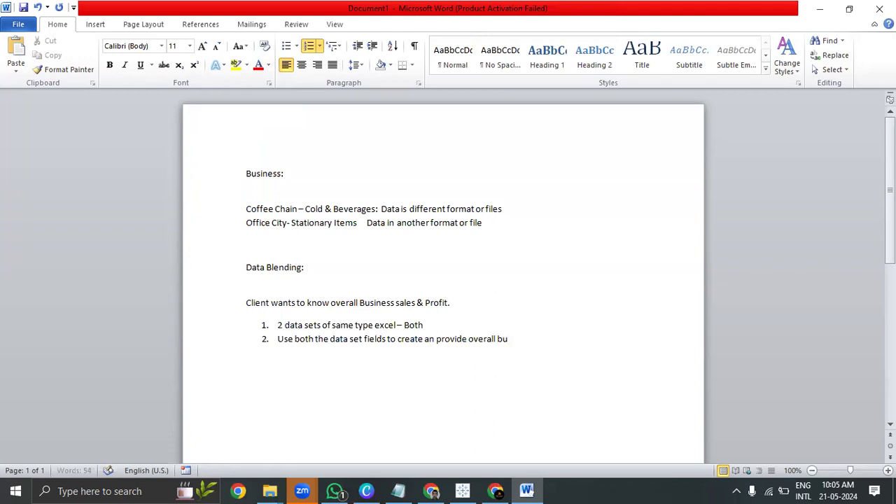
text(siness details)
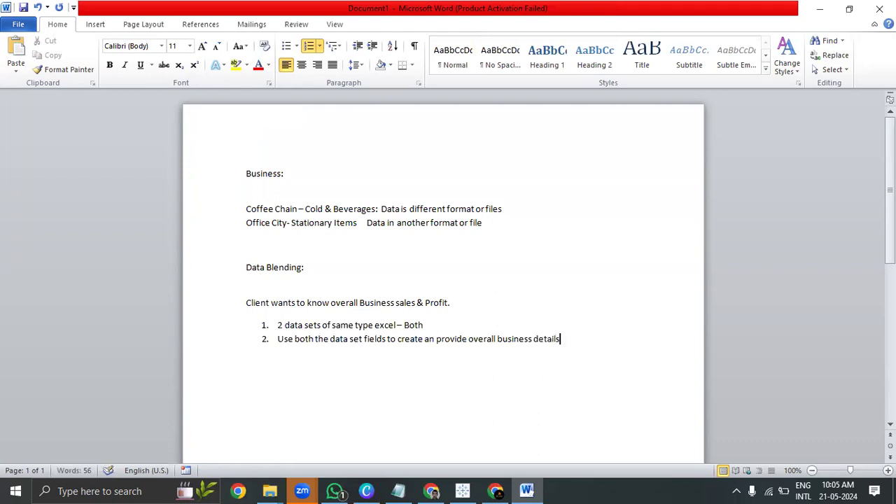
text(.)
key(Return)
Enlarge the page view and write point 3 of the list as "Common field in both the data sets"
scroll(486, 334, up, 3)
scroll(483, 334, down, 6)
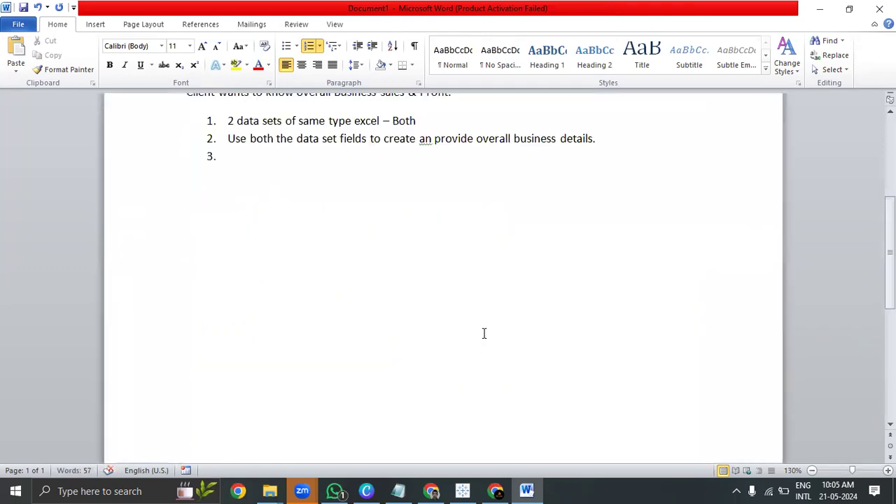
scroll(483, 334, up, 3)
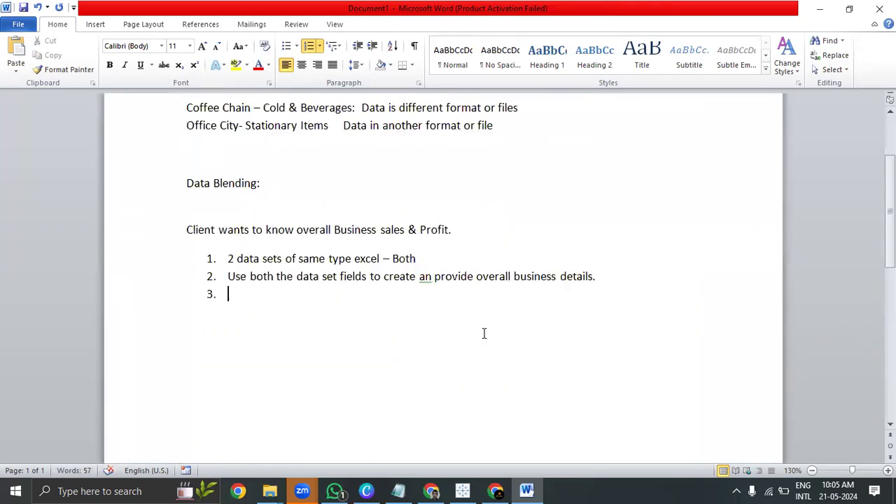
text(common field)
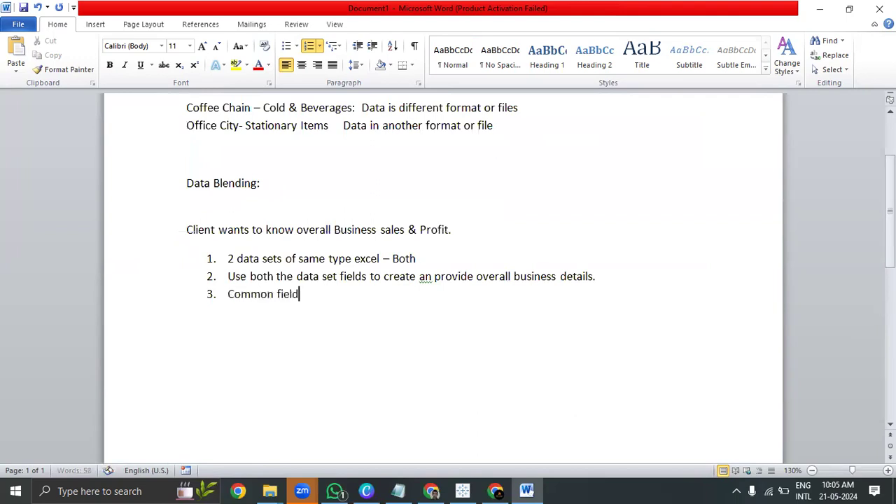
text( in both the data sets)
Add a numbered sub-list under point 3 with the common fields "State" and "Region & Territory"
key(Return)
key(BackSpace)
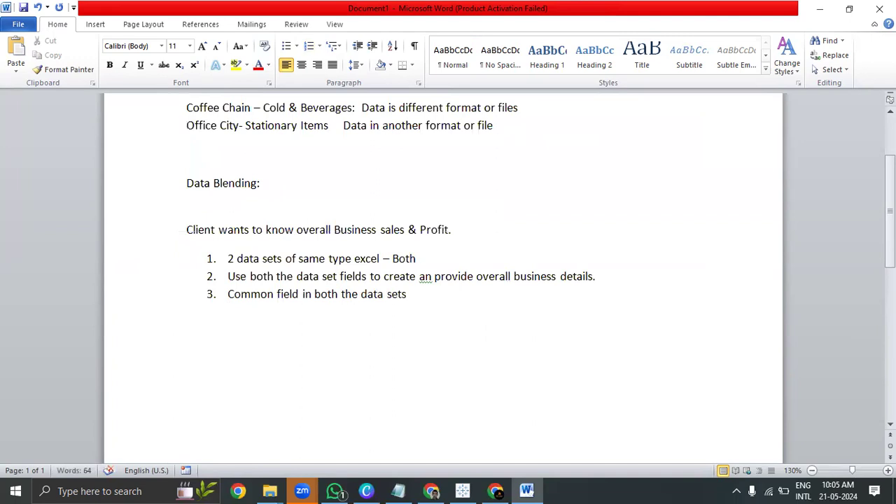
text(1. State)
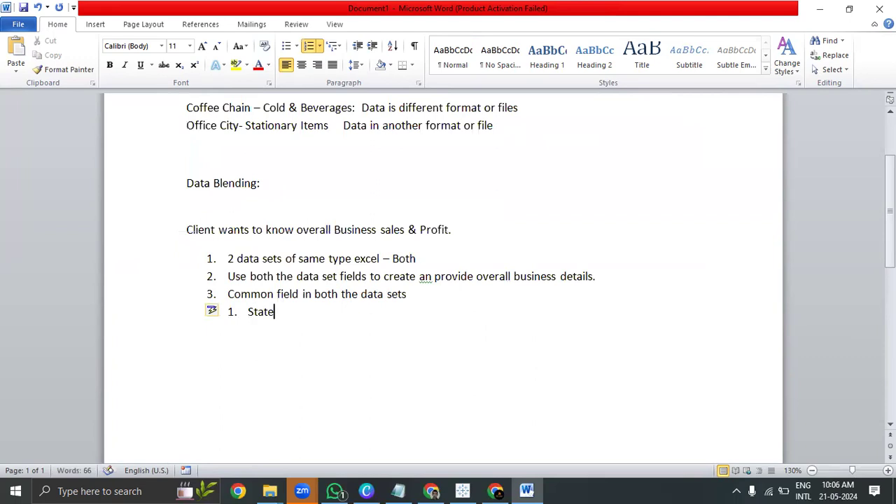
key(Return)
text(Region )
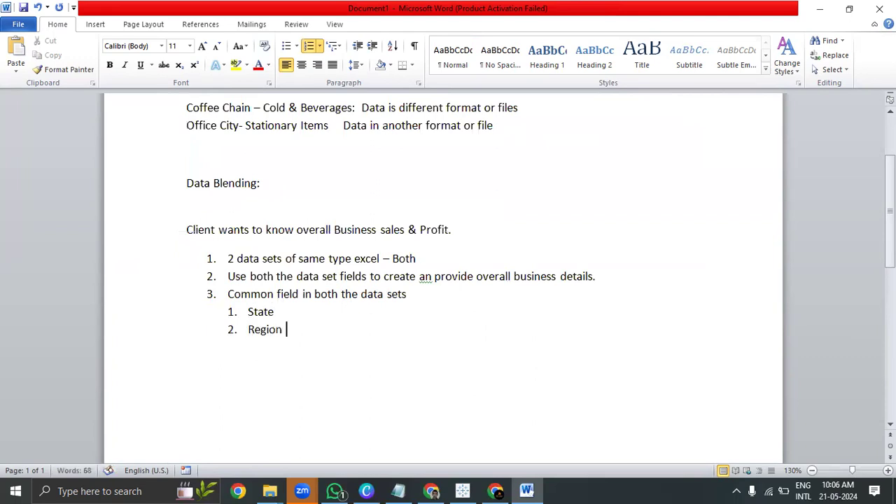
text(& Territory)
key(Return)
key(BackSpace)
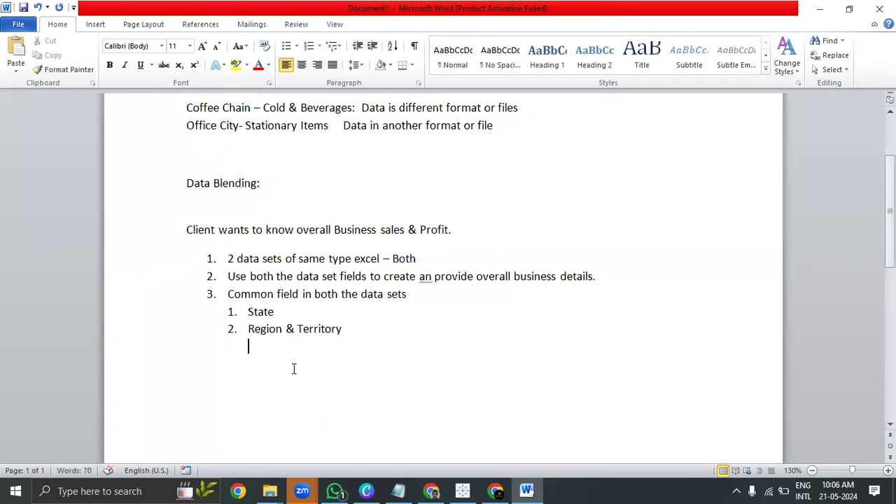
End the numbered sub-list after "Region & Territory" and start a plain paragraph below it
click(385, 336)
key(Return)
key(Return)
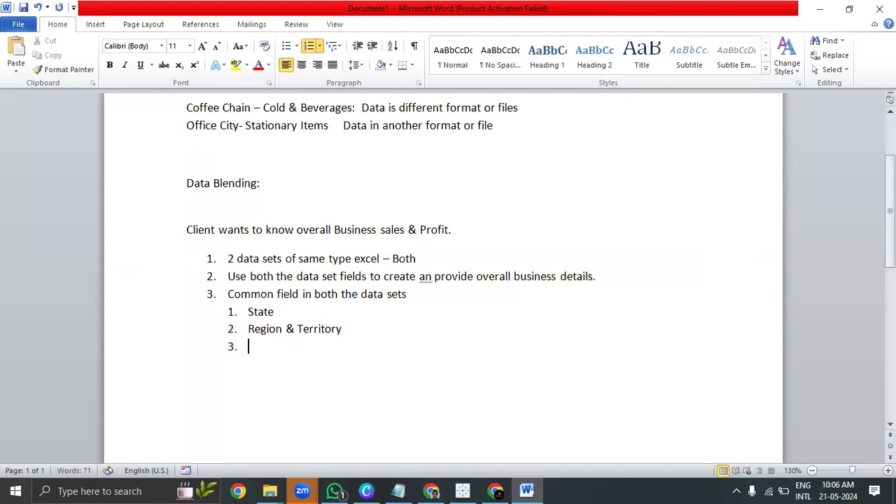
key(BackSpace)
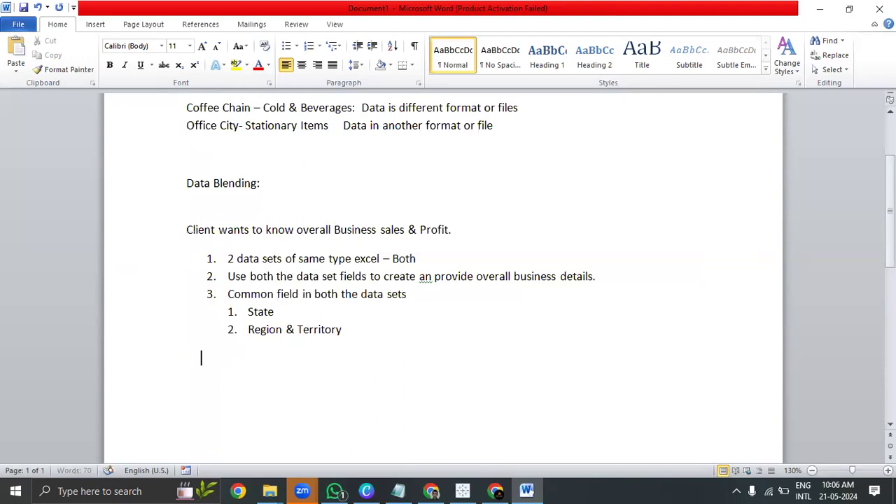
Write the heading "Merge them" a few lines below the "Region & Territory" list item, without a number
text(4.)
key(BackSpace)
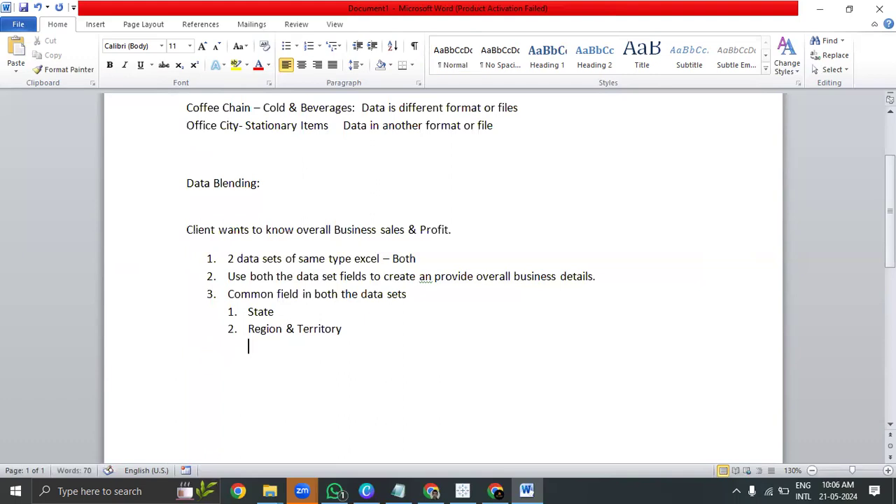
click(450, 330)
key(Return)
key(Return)
text(4.)
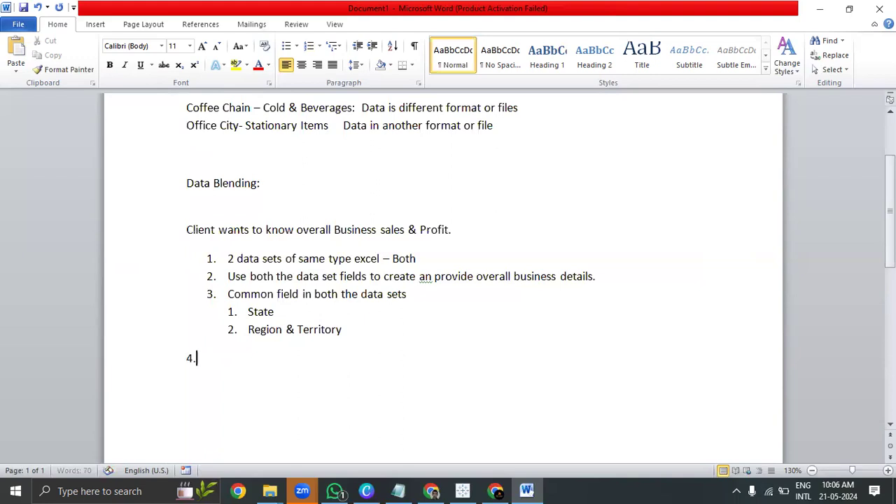
key(BackSpace)
key(Return)
key(Return)
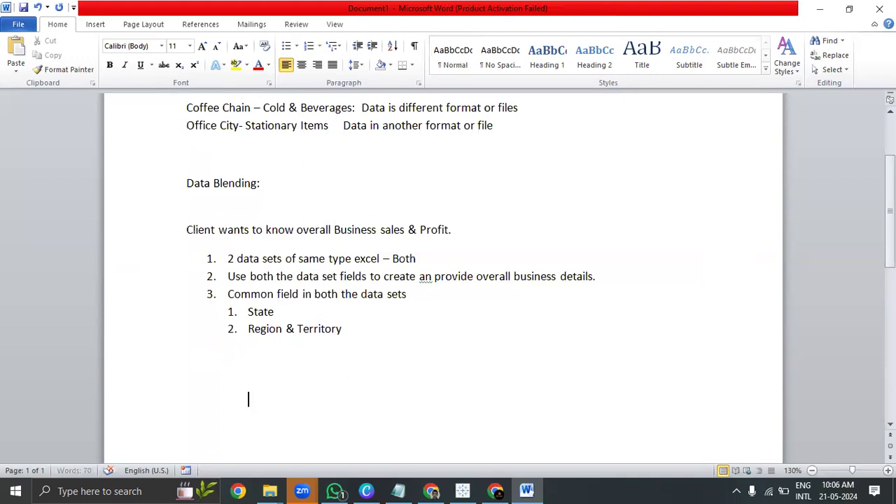
text(Merge them)
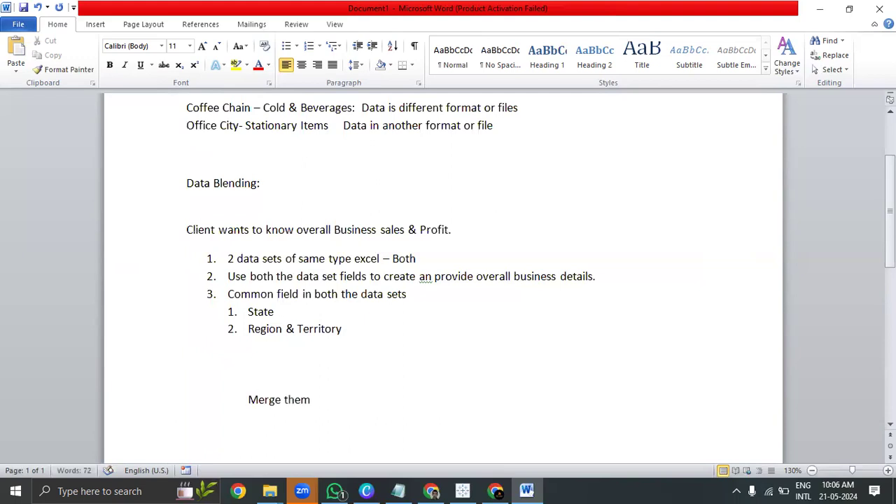
Switch to Tableau and place Office City's State field in the rows, followed by Coffee Chain's State field
key(alt+Tab)
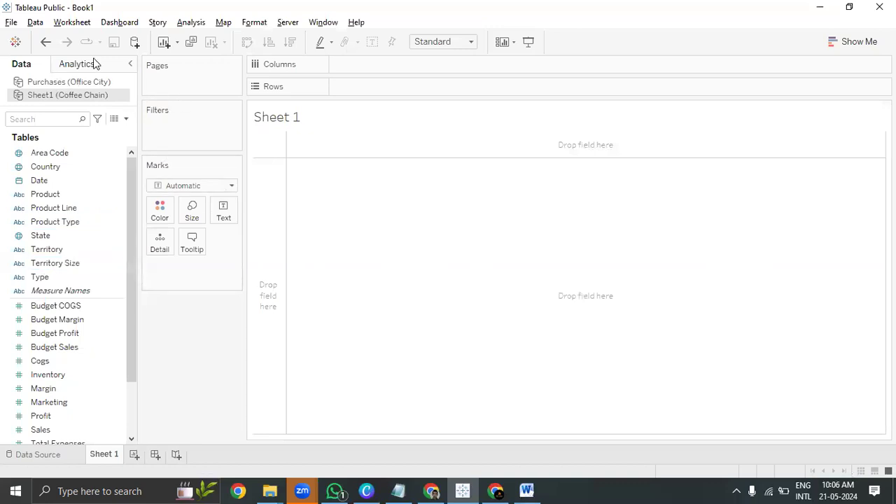
click(59, 85)
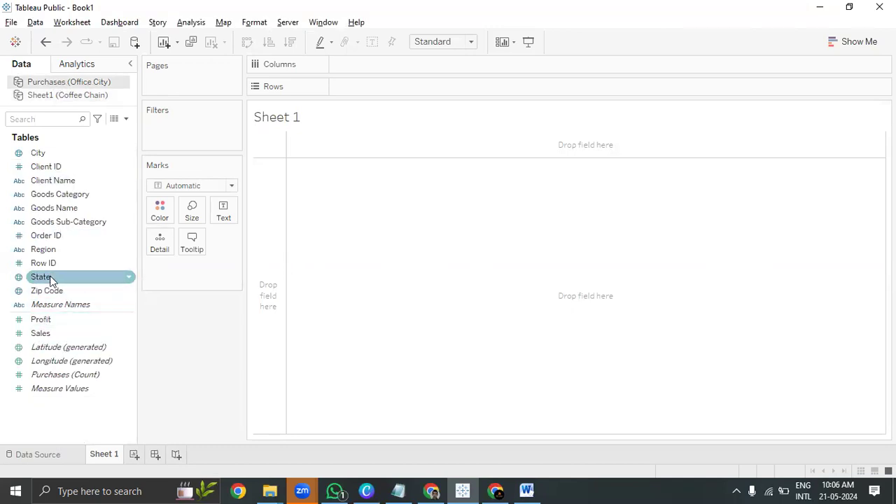
drag(50, 280, 393, 88)
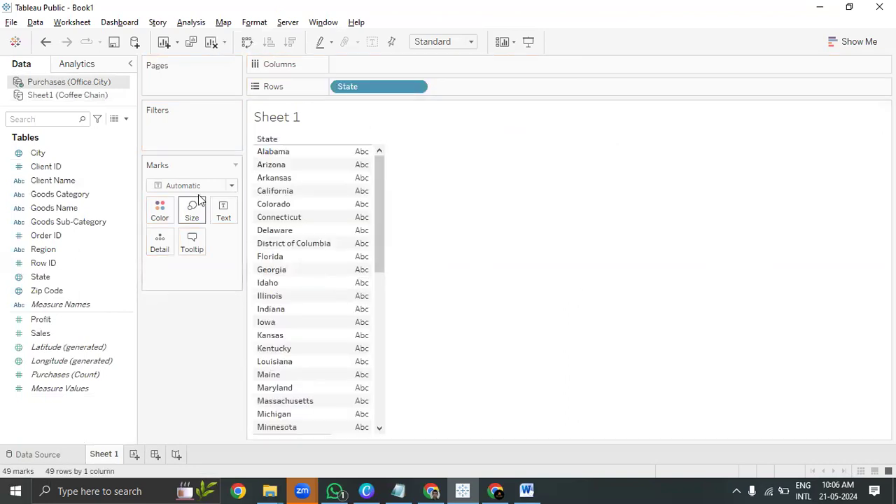
click(79, 97)
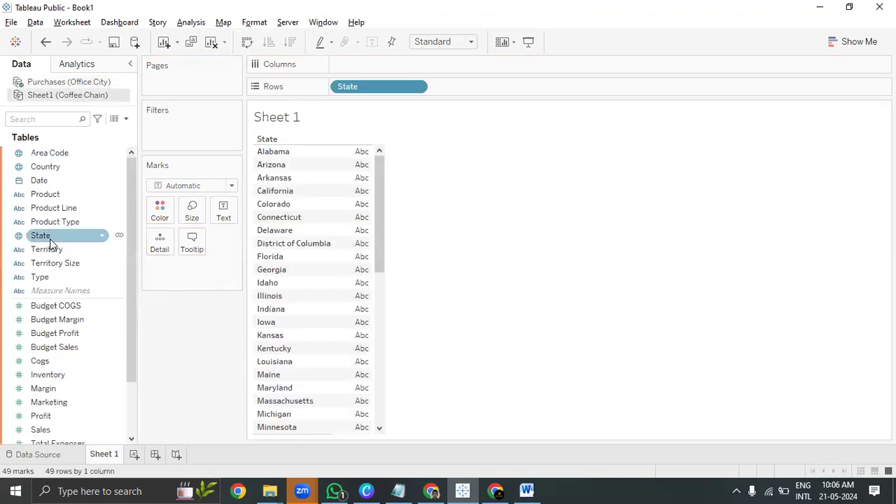
click(114, 239)
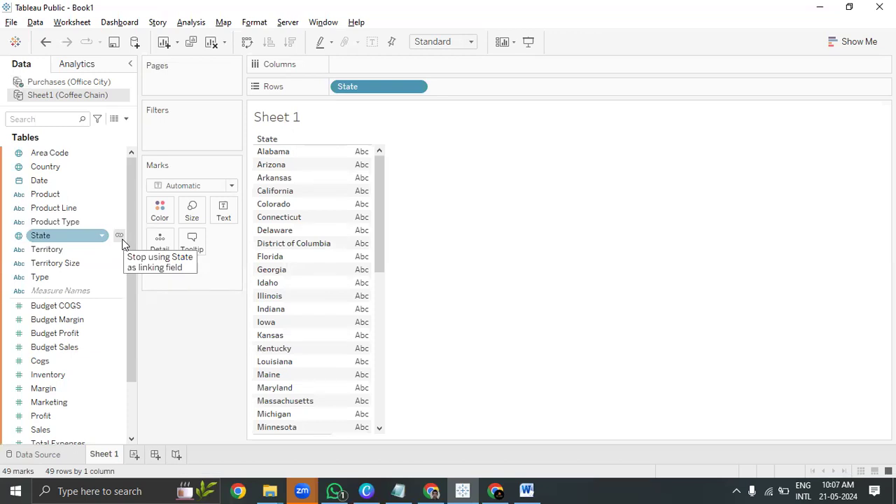
drag(54, 236, 481, 87)
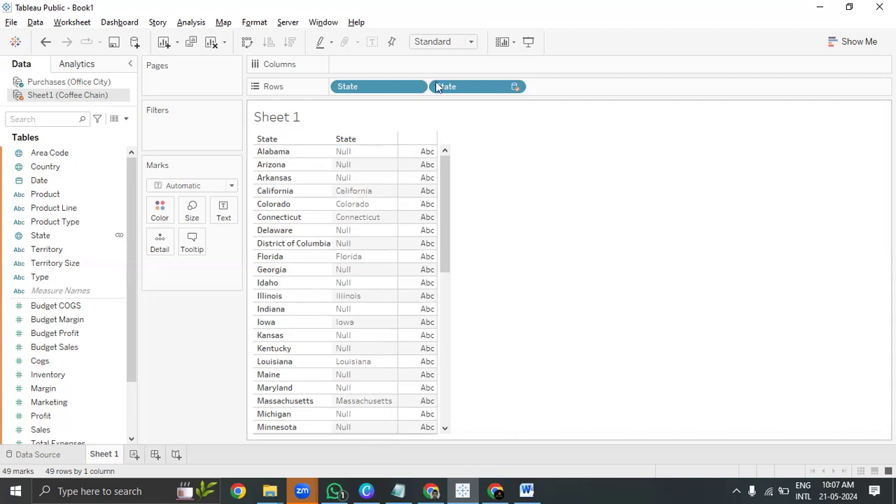
Rebuild the rows with Coffee Chain's State ahead of Office City's State, and clear the sheet
drag(368, 91, 70, 189)
drag(374, 88, 77, 189)
drag(41, 236, 349, 91)
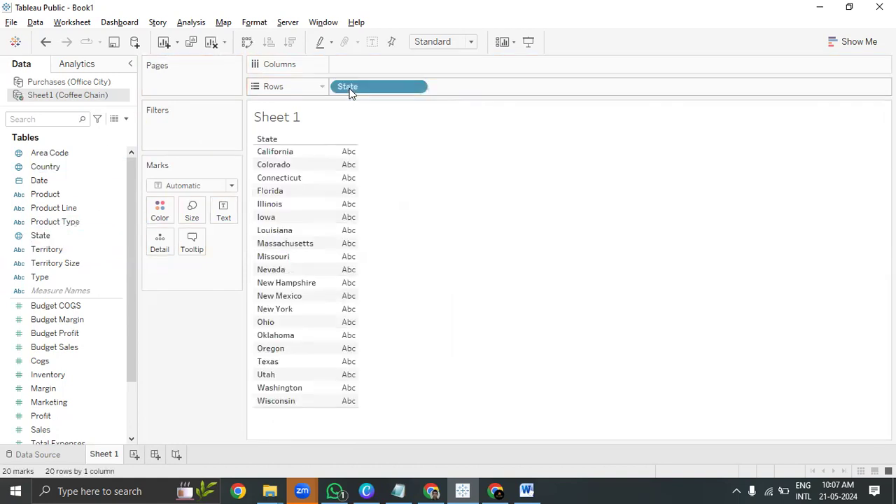
click(42, 84)
drag(51, 282, 490, 91)
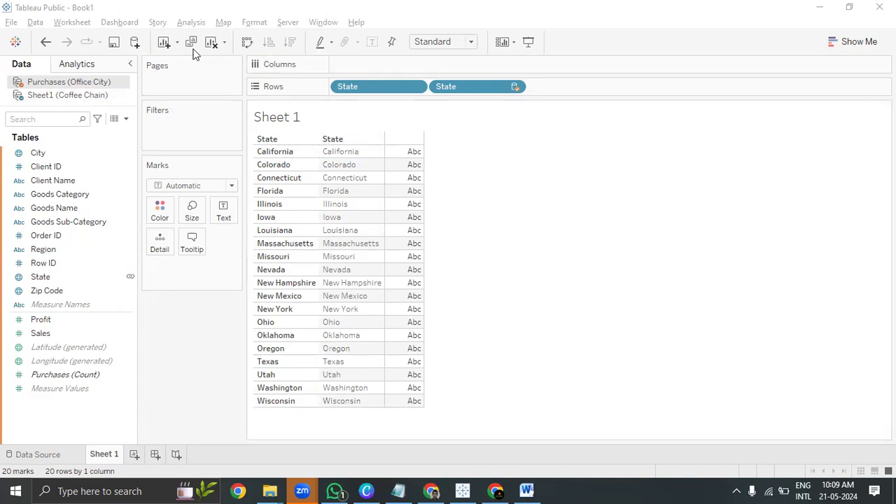
click(213, 41)
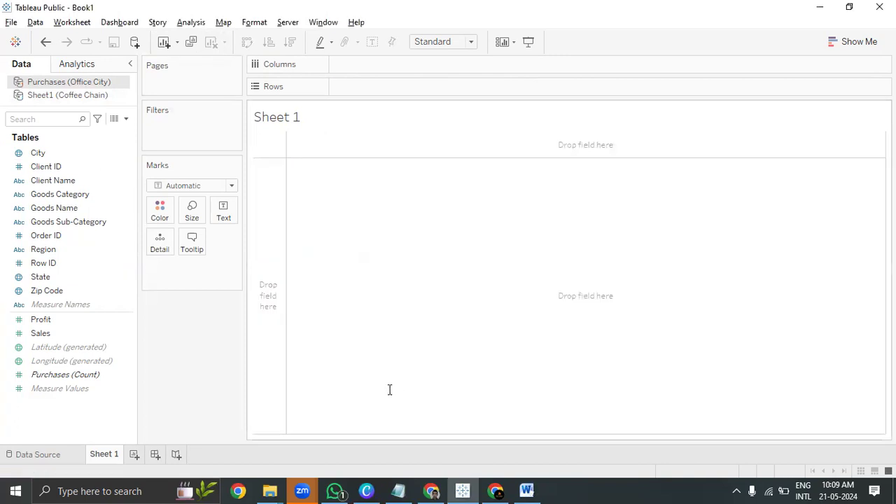
Switch to Word and add point 1 under "Merge them": "Data Source which as more values of common Field : Primary Data Source"
key(alt+Tab)
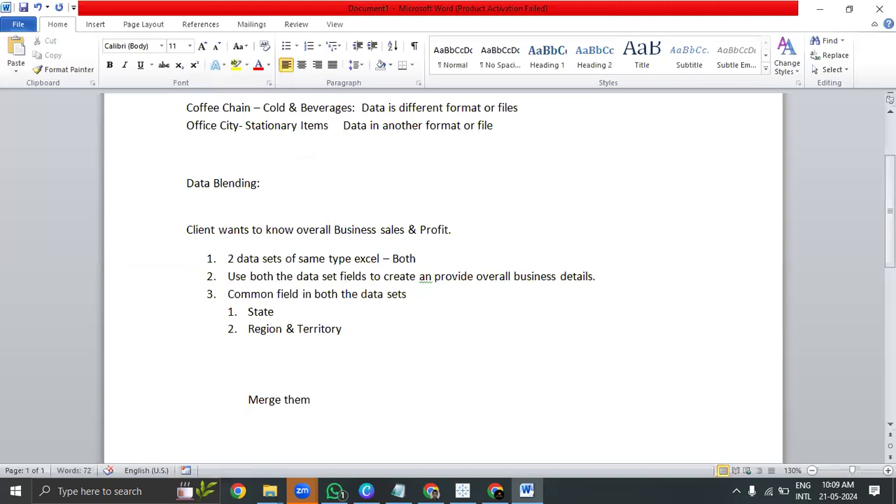
text(1. )
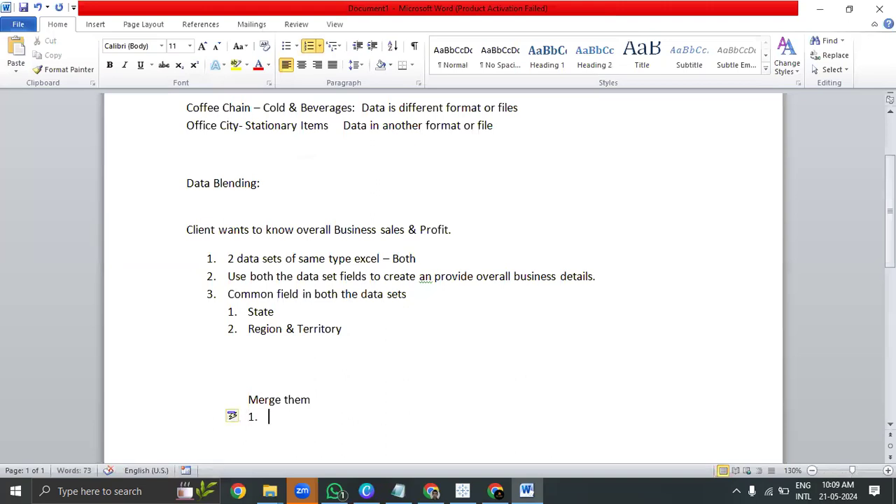
text(Data Source)
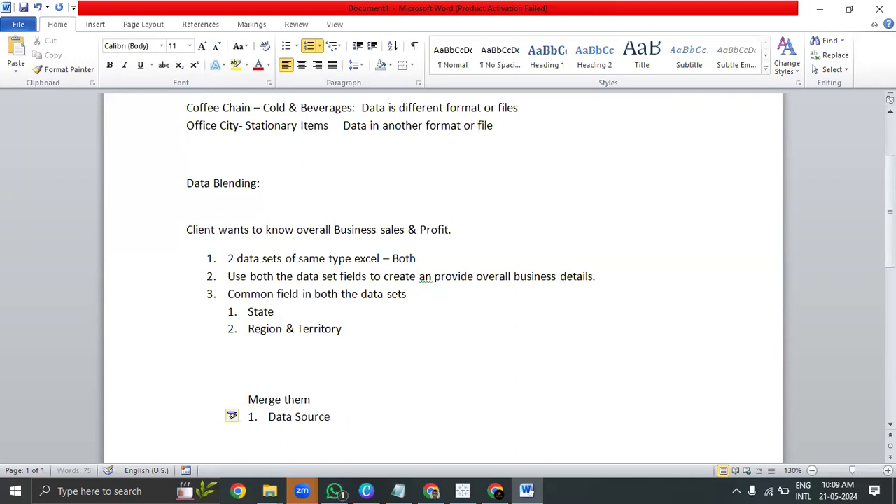
text( which as more values )
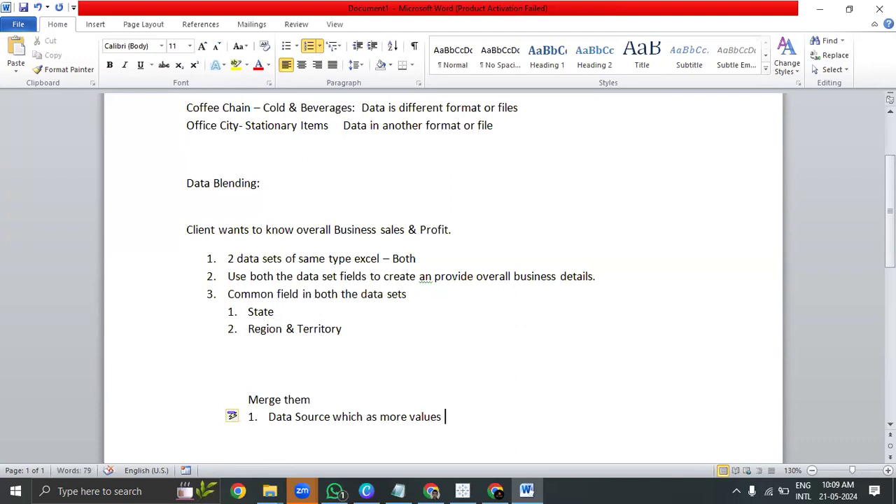
text(of common Fi)
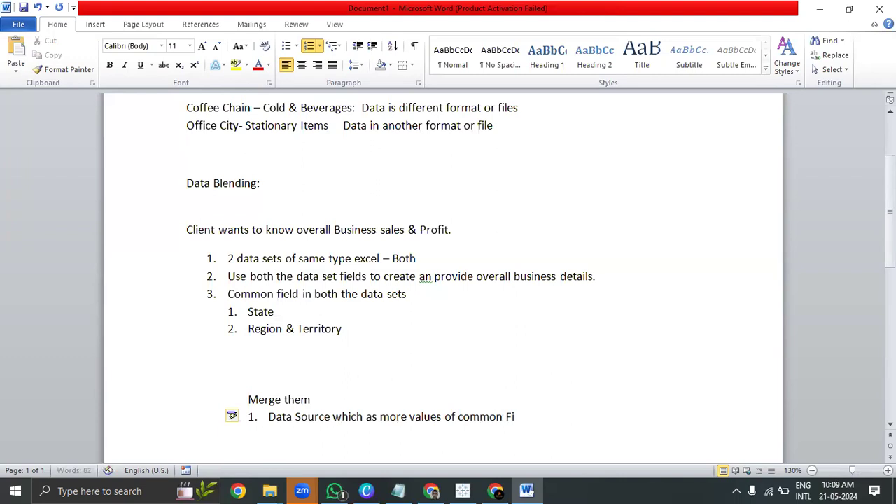
text(eld : Pr)
text(imary Da)
text(ta Sour)
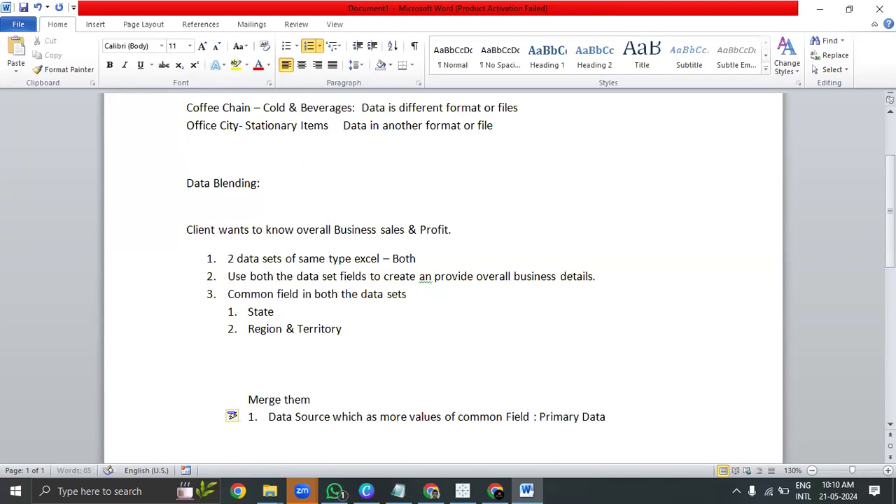
text(ce)
Return to Tableau and list states in the rows with Office City as the primary source and Coffee Chain's State second
key(alt+Tab)
click(74, 95)
click(75, 83)
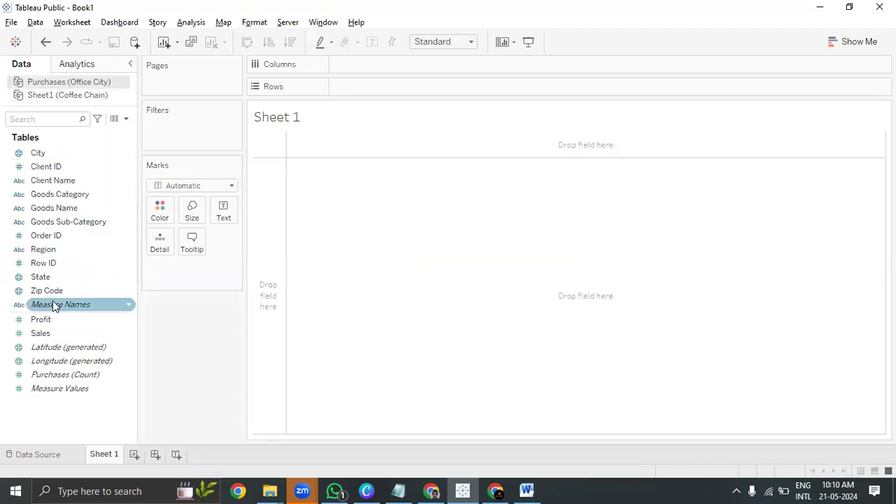
drag(53, 278, 367, 91)
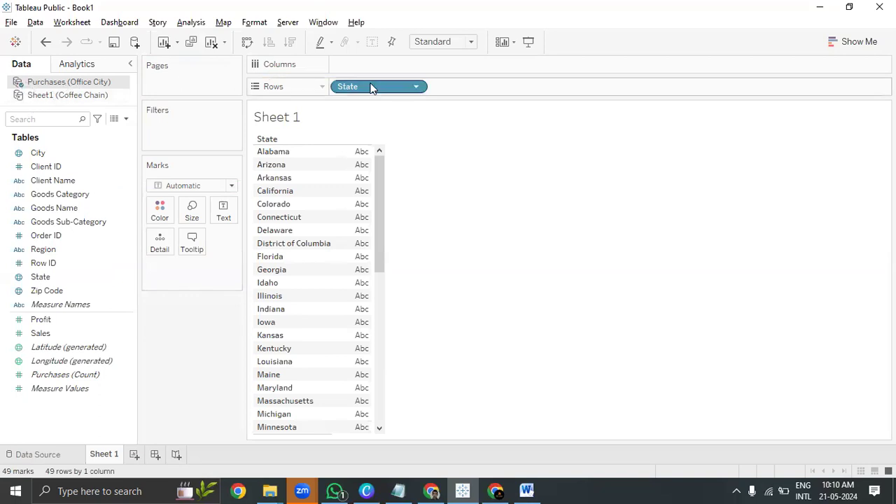
click(56, 94)
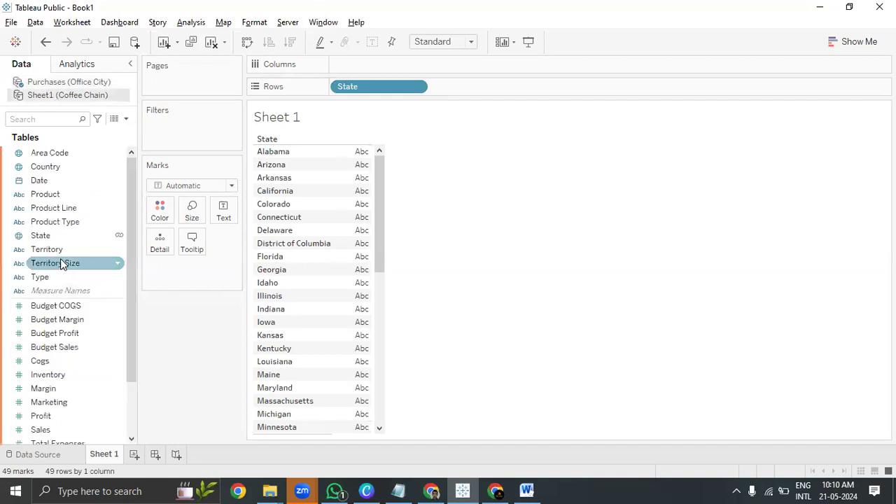
drag(70, 234, 493, 87)
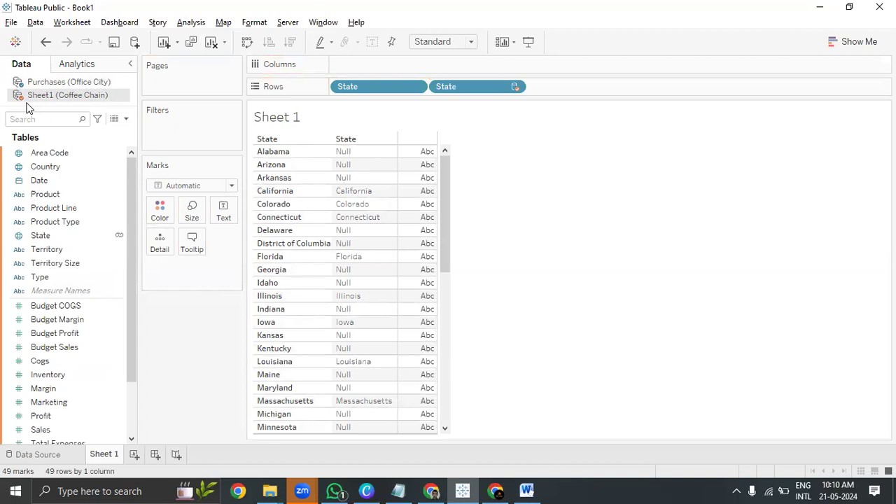
Compare the primary and secondary source markings and field lists of Office City and Coffee Chain
click(42, 85)
click(45, 93)
click(48, 84)
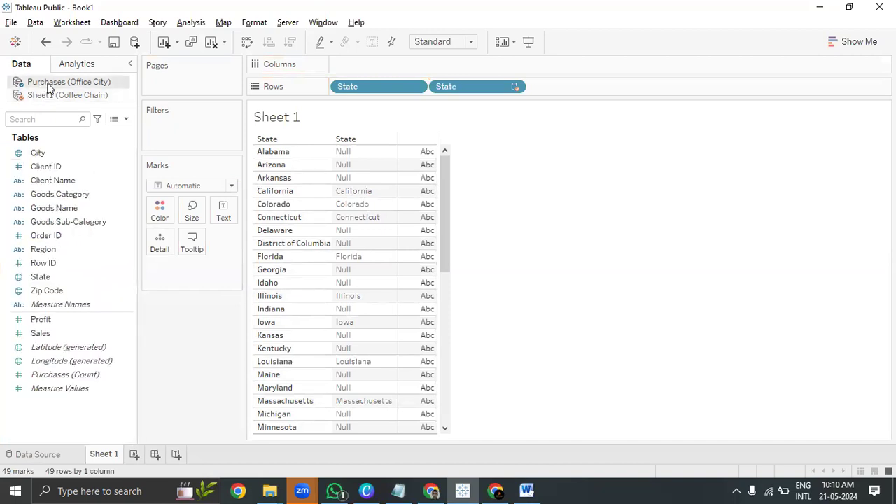
click(47, 94)
click(51, 83)
click(51, 95)
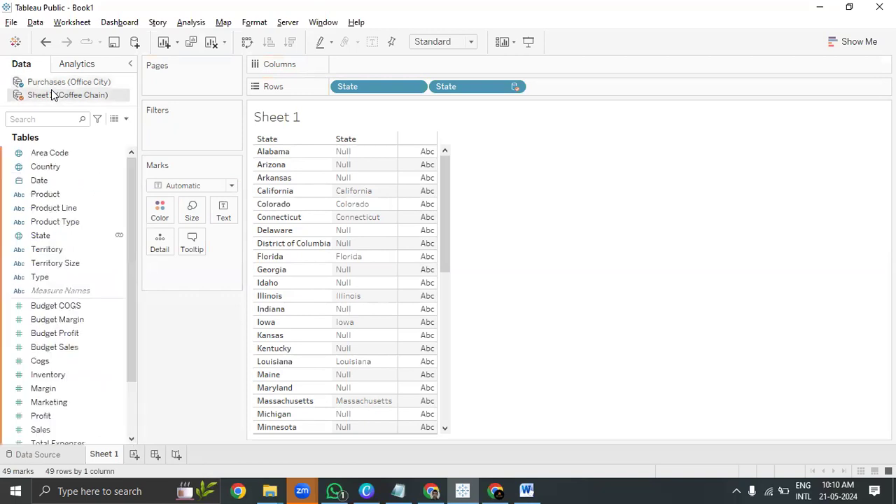
click(51, 82)
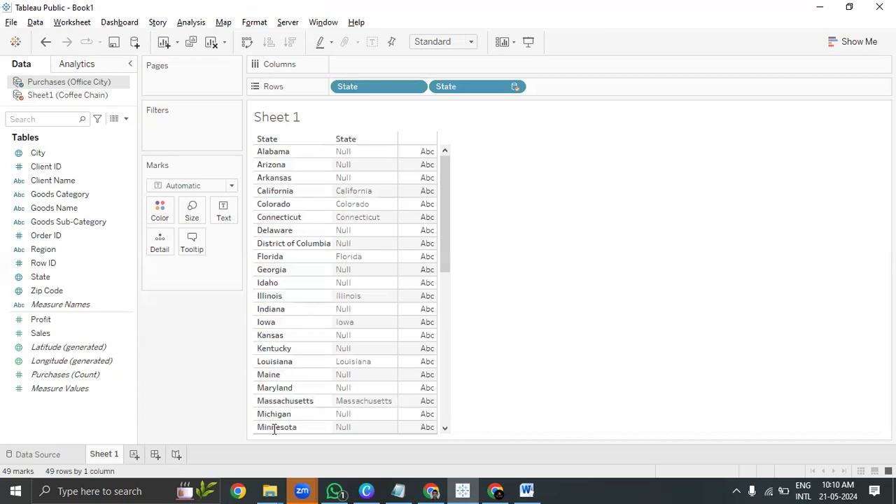
Switch to Word and add point 2 under "Merge them" with the text "Secondary Data Source"
key(alt+Tab)
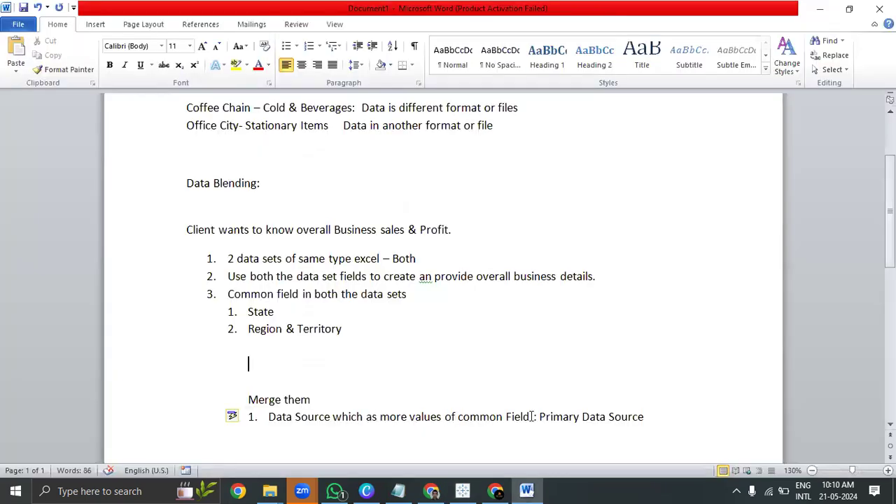
click(661, 420)
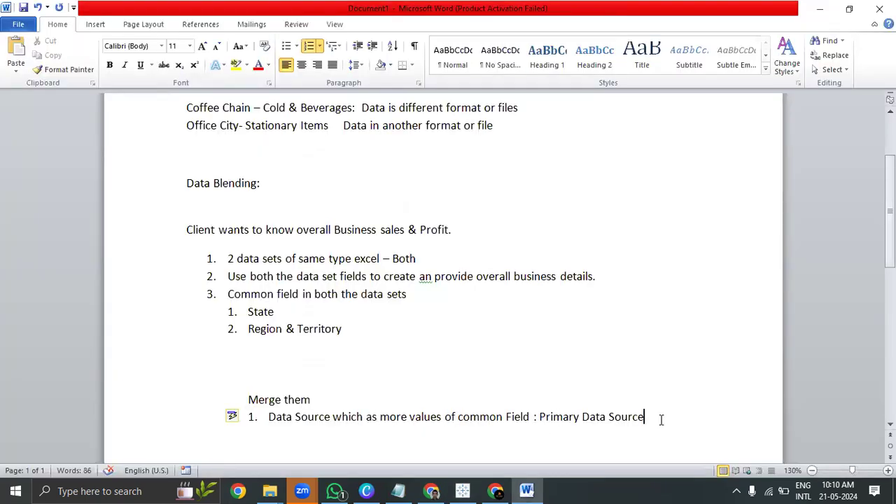
key(Return)
text(Secondary Data Source)
Switch to Tableau and, on a cleared sheet, try to blend Office City's Region with Coffee Chain's Territory in the rows
key(alt+Tab)
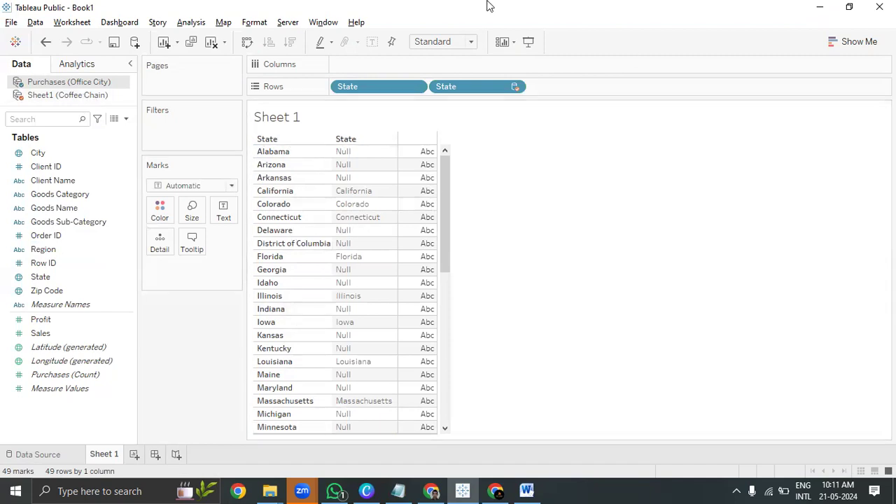
click(210, 43)
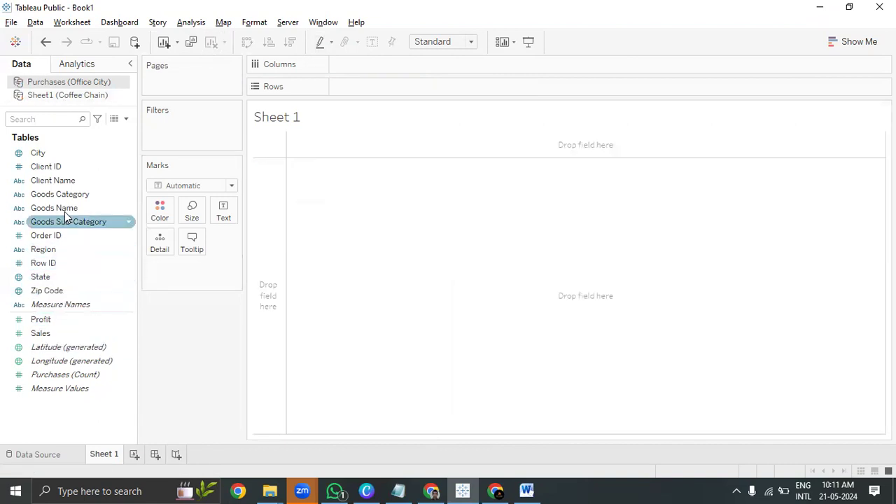
drag(45, 250, 418, 86)
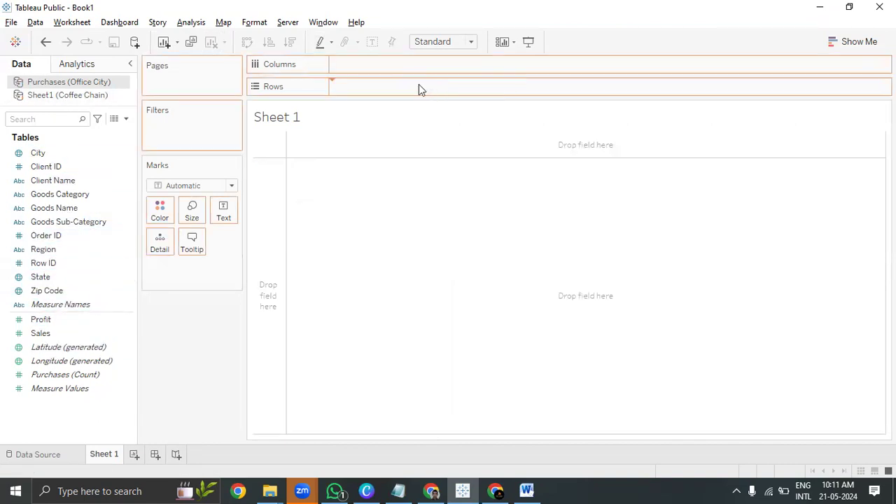
click(77, 95)
drag(46, 249, 467, 84)
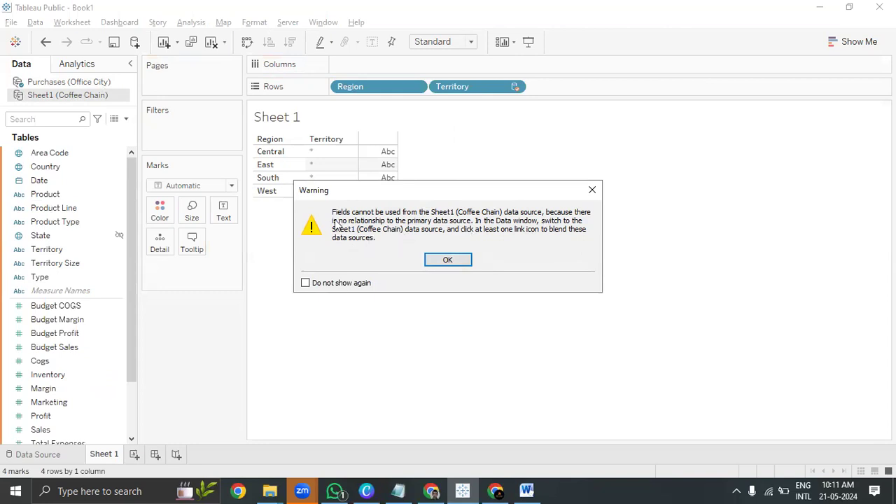
click(457, 259)
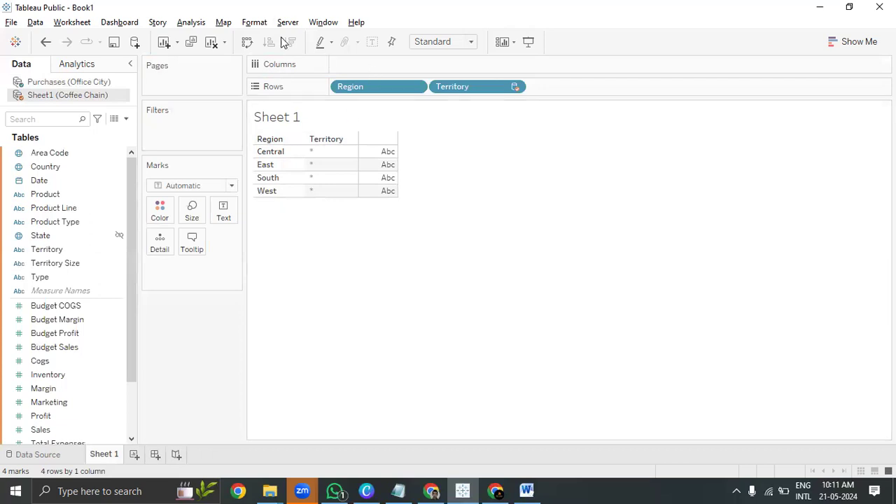
Clear the worksheet and open the editor for blend relationships
click(211, 41)
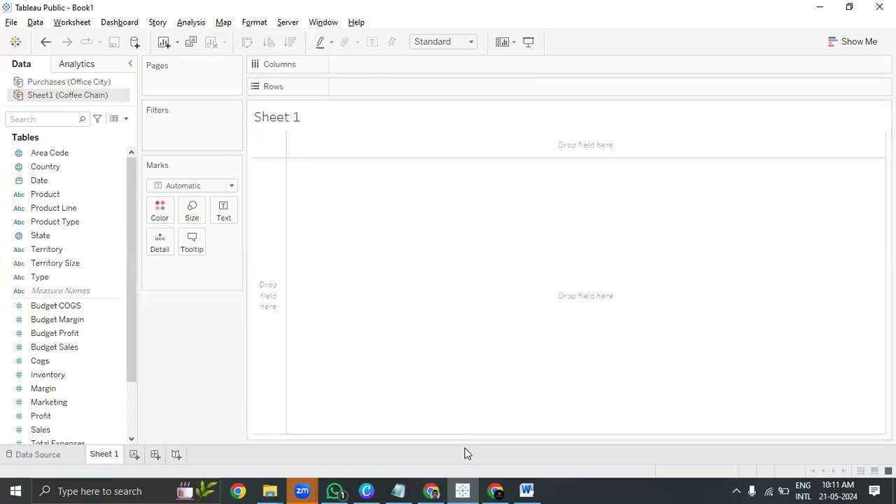
click(36, 23)
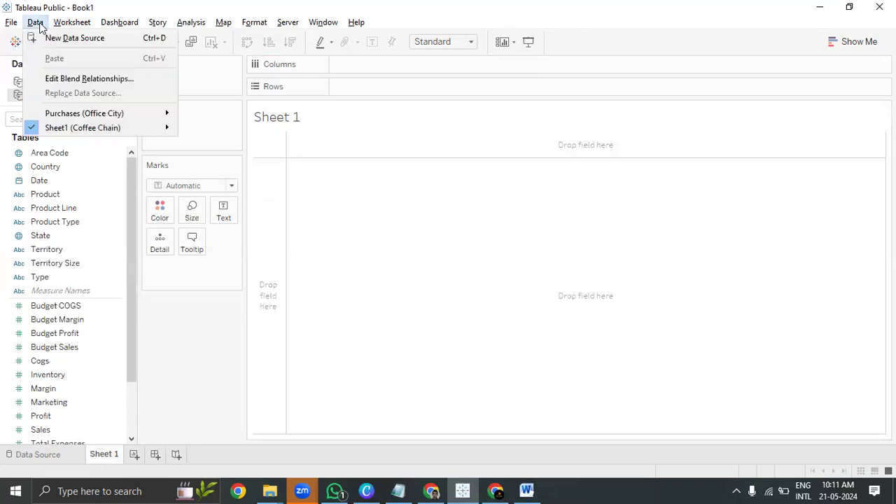
click(92, 80)
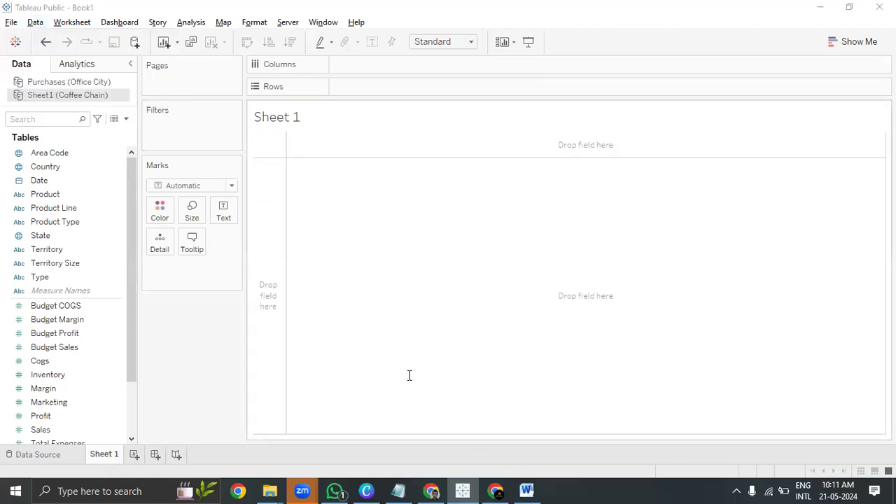
Switch to Word and add numbered point 1 "We don't relationships between fields from PD SD" with "Edit Blend Relationship" on the line below
key(alt+Tab)
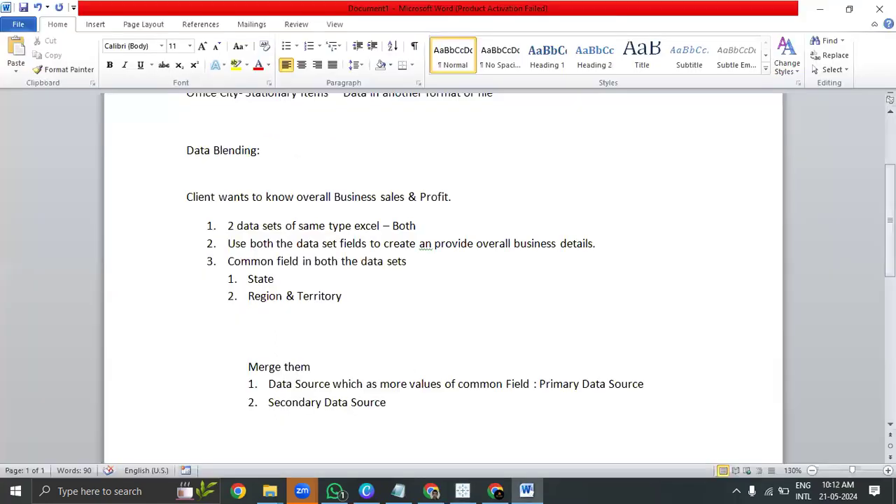
text(1. )
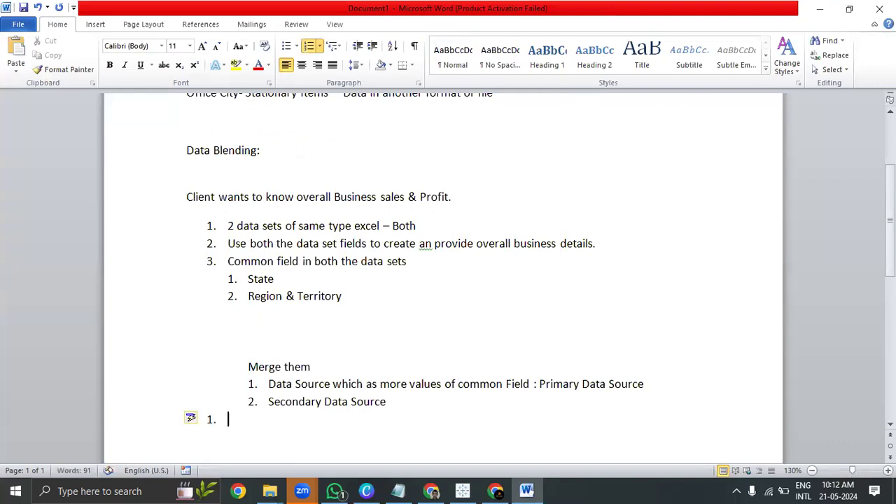
text(We o)
key(BackSpace)
text(don’t relat)
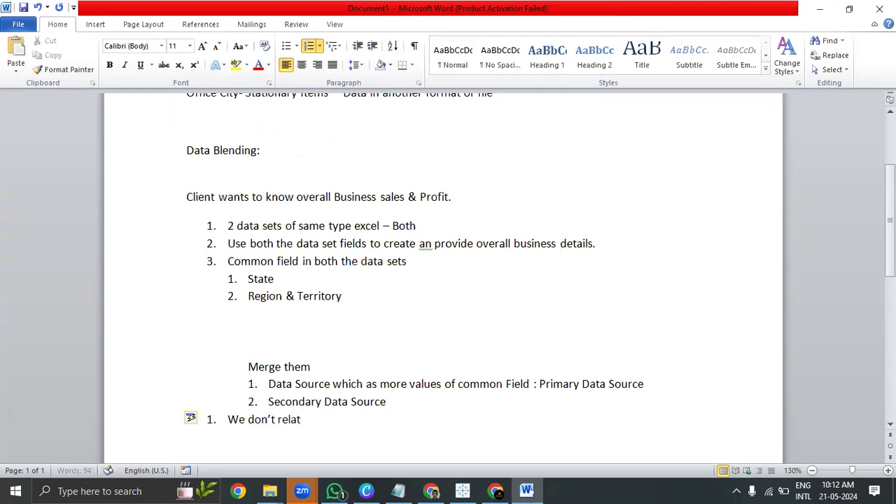
text(ionships  betw)
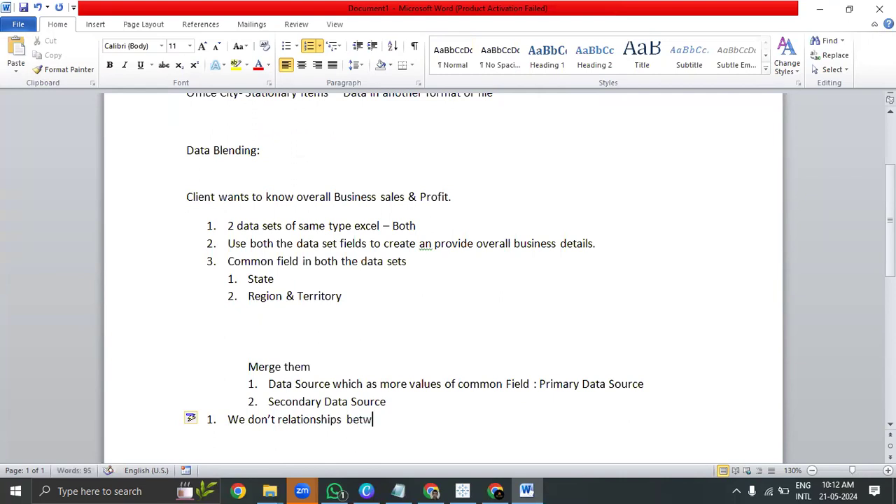
text(een fields from)
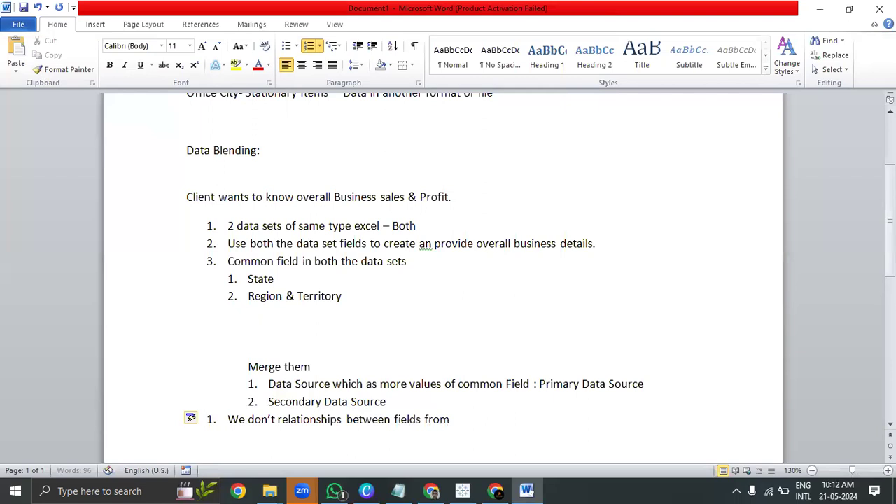
text(  PD SD)
key(shift+Return)
text(Edit Blend Relationship)
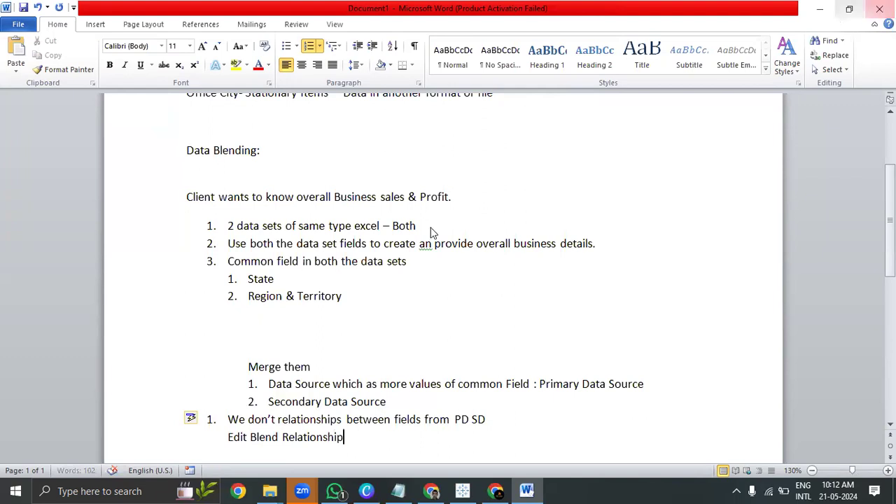
Return to Tableau and set Purchases (Office City) as the primary source in the blend relationships, with Sheet1 (Coffee Chain) as secondary
key(alt+Tab)
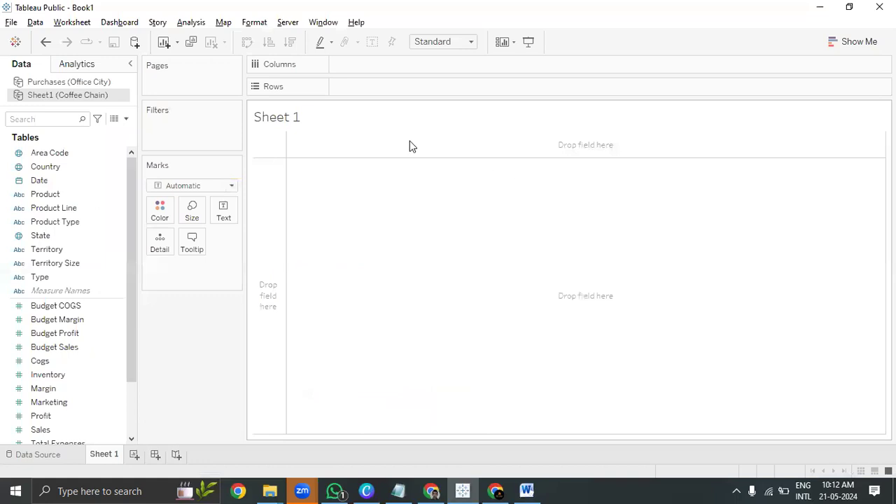
click(34, 21)
click(101, 82)
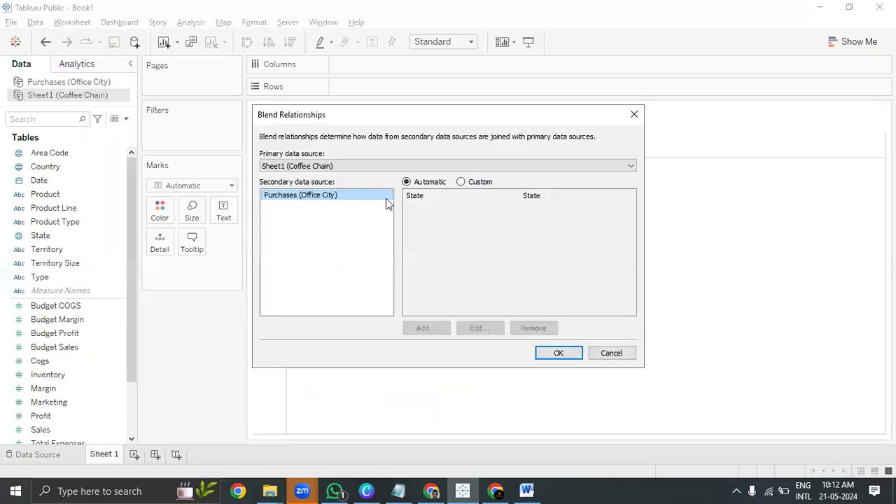
click(297, 168)
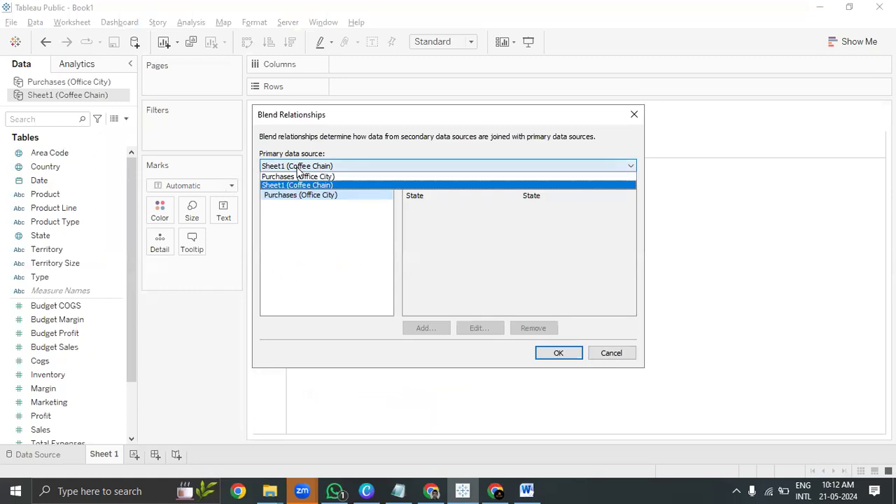
click(303, 175)
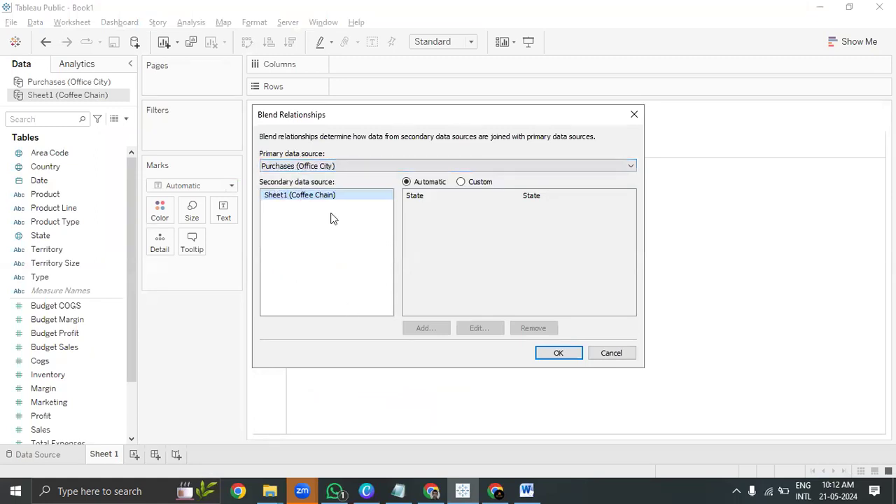
click(308, 198)
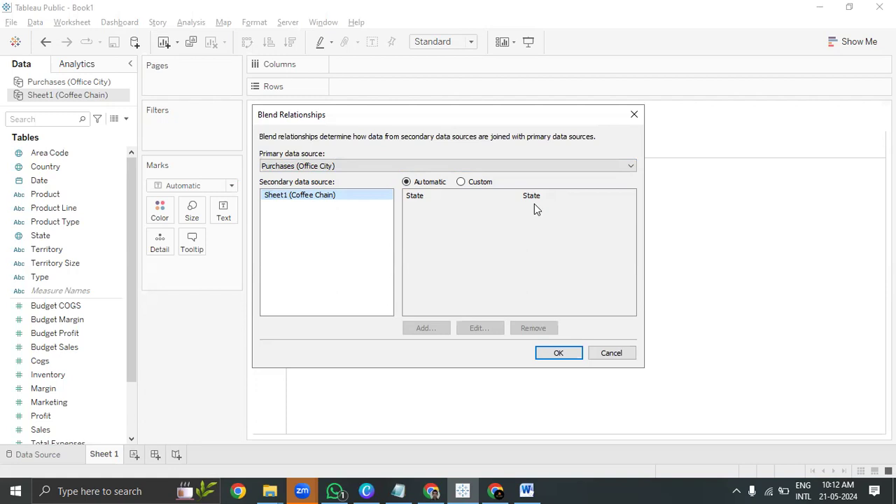
Add a custom blend mapping from Office City's Region to Coffee Chain's Territory and apply it
click(480, 188)
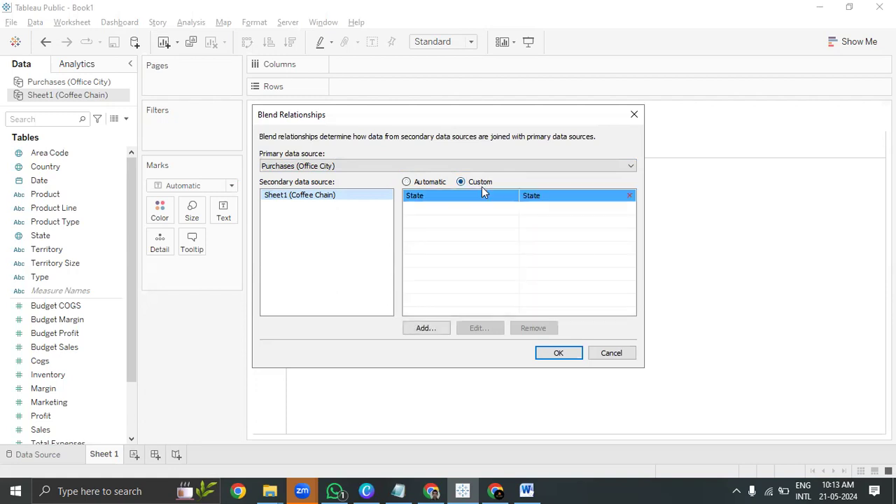
click(425, 329)
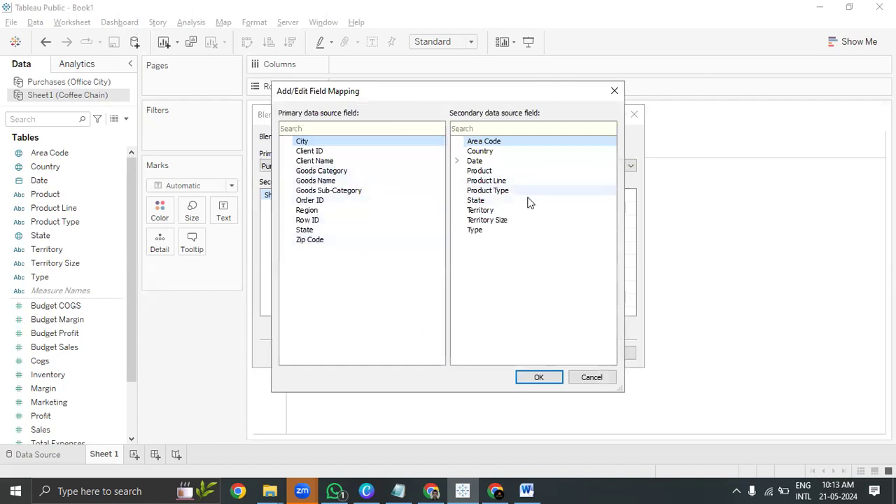
click(340, 211)
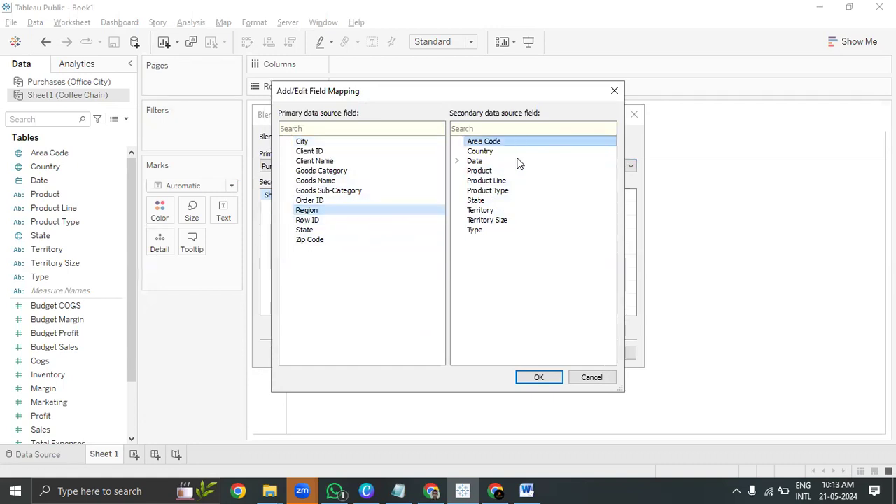
click(514, 211)
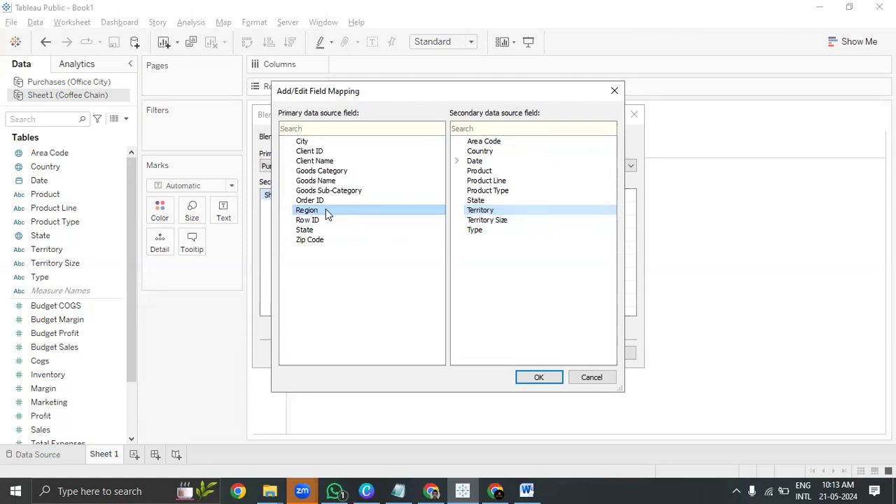
click(477, 213)
click(539, 377)
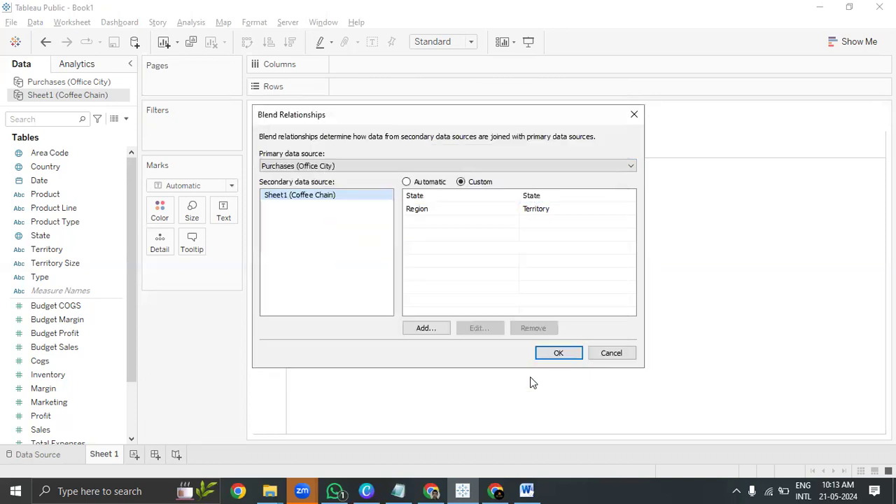
click(415, 199)
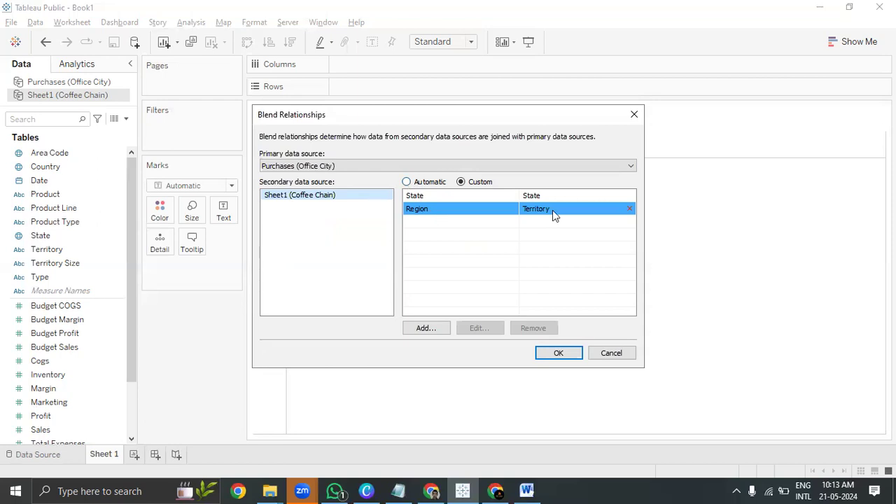
click(555, 355)
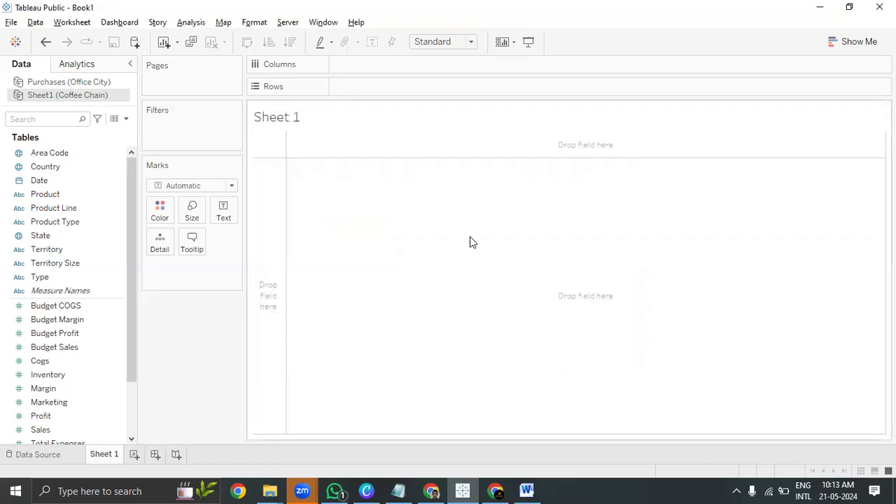
Compare the two sources' field lists and place Office City's Region in the rows
click(93, 84)
click(93, 96)
click(93, 83)
click(94, 96)
click(91, 82)
click(42, 277)
drag(44, 249, 364, 91)
Enable State as a linking field in Coffee Chain and add its Territory to the rows beside Region
click(61, 96)
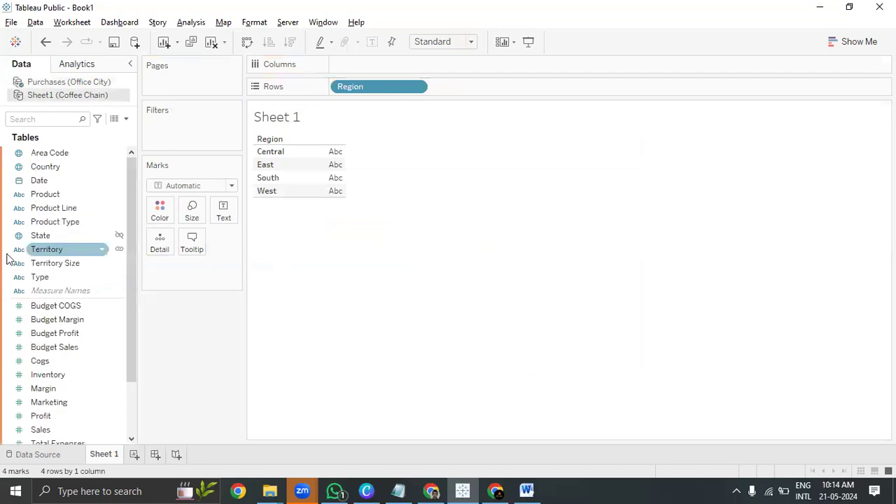
click(114, 239)
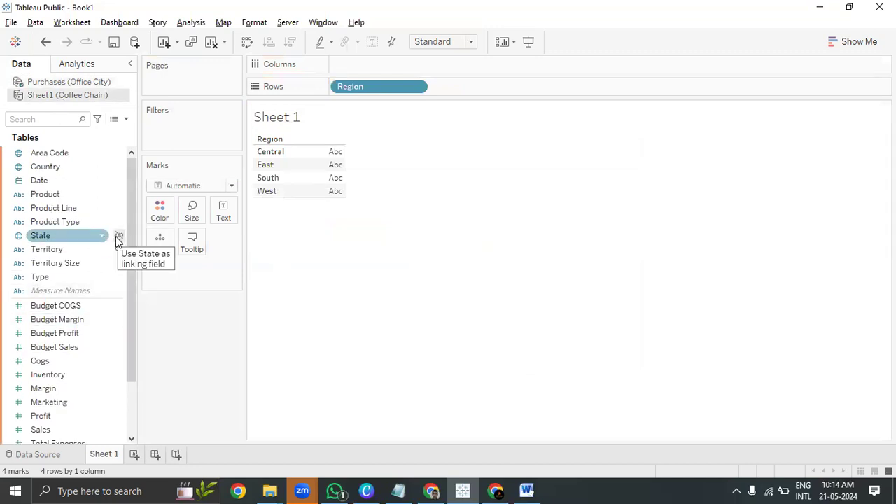
click(117, 238)
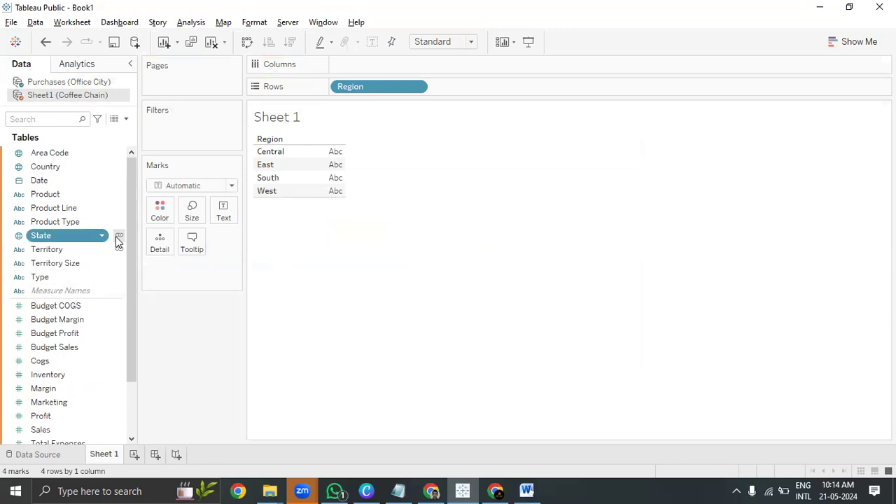
ctrl+click(44, 251)
drag(43, 251, 474, 87)
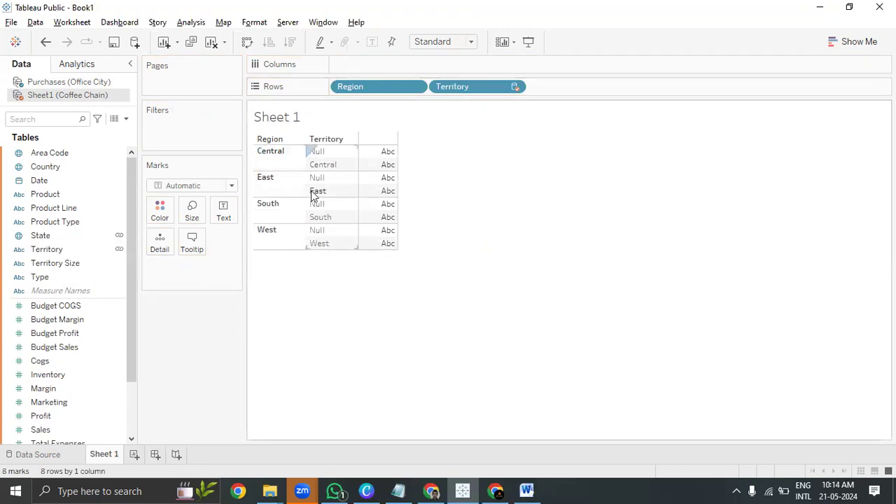
Turn off the Territory and State links in turn to compare the blended rows, and restore both as linking fields
click(119, 250)
drag(453, 86, 372, 86)
mouse_move(68, 239)
mouse_down()
mouse_move(511, 104)
mouse_move(513, 90)
mouse_up()
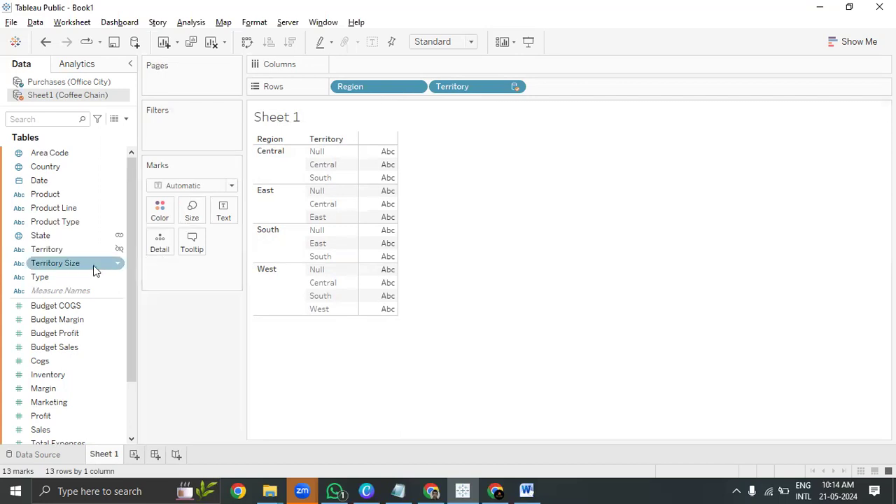
click(119, 236)
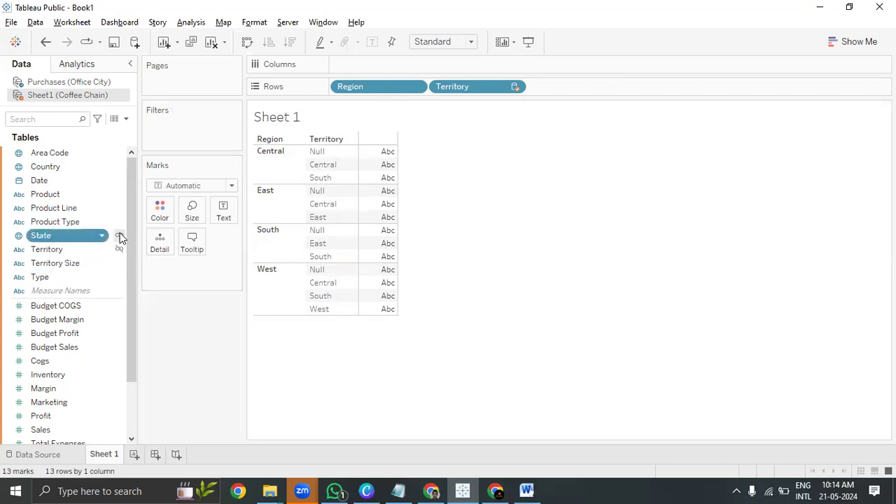
click(592, 190)
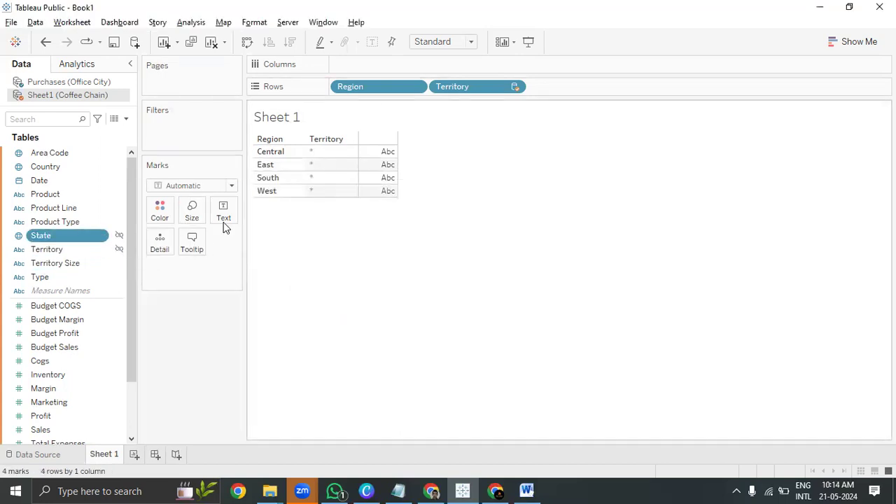
click(119, 250)
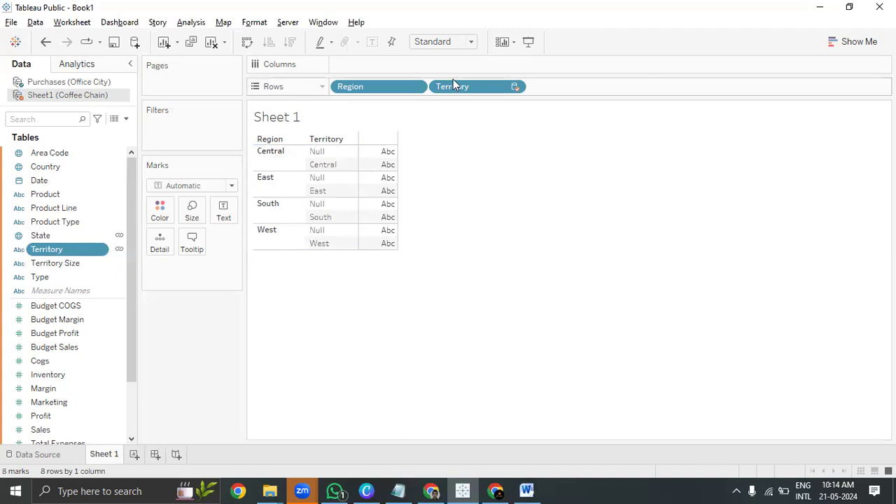
Remove Territory and Region from the rows to empty the sheet
drag(7, 171, 7, 171)
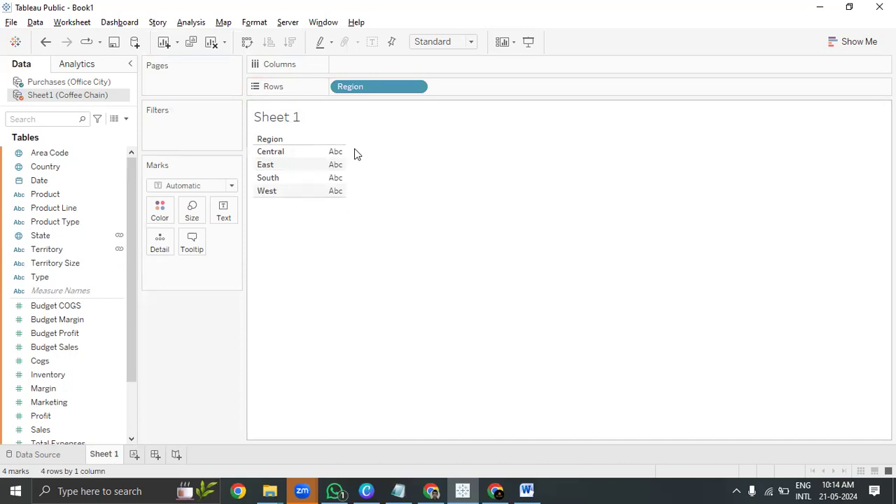
drag(356, 87, 44, 158)
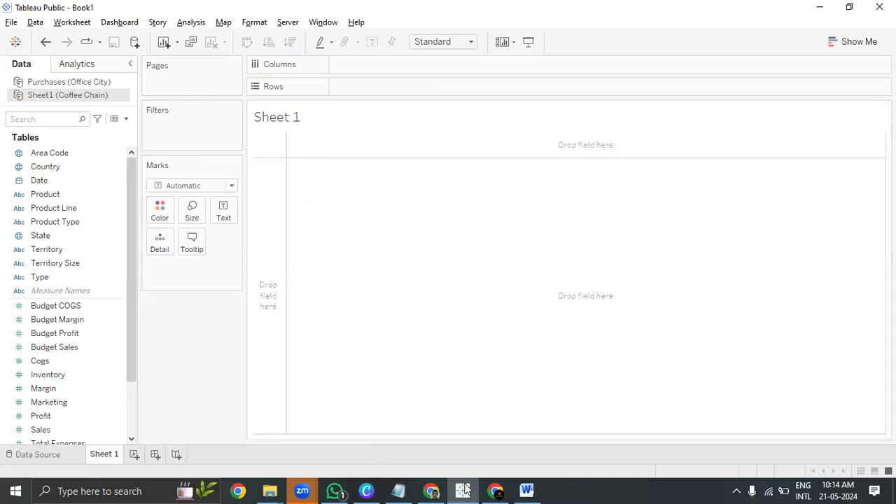
Switch to Word and correct "an" to "and" in point 2 about using both data sets' fields
click(527, 491)
scroll(409, 261, down, 3)
scroll(406, 260, up, 3)
scroll(361, 290, down, 3)
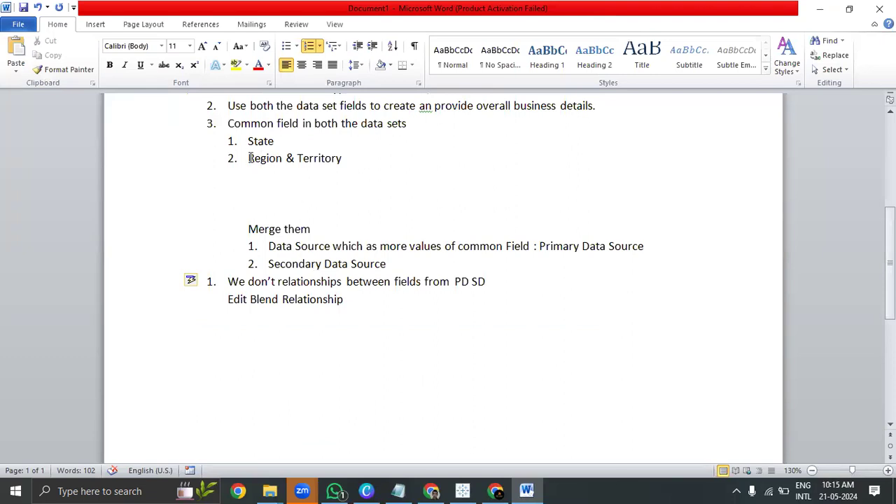
click(425, 109)
right_click(425, 109)
click(452, 122)
scroll(430, 170, up, 3)
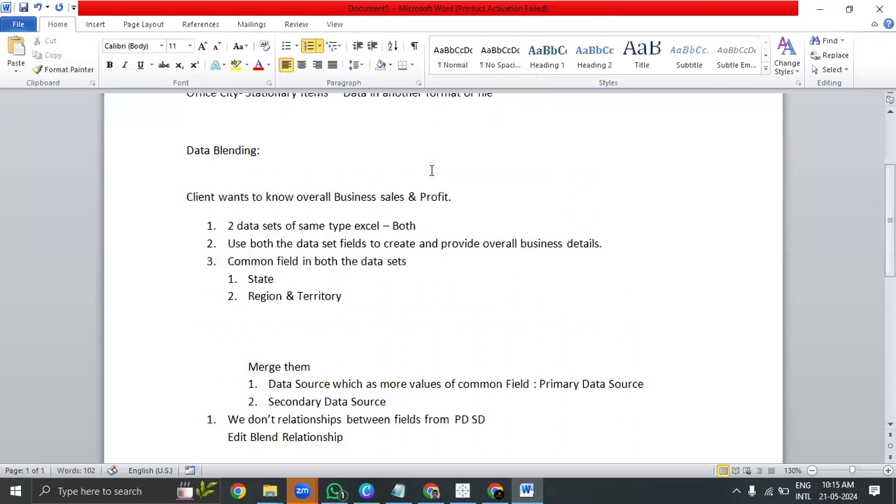
Highlight point 2 about overall business details and the "sales & Profit" part of the client requirement
drag(604, 243, 164, 236)
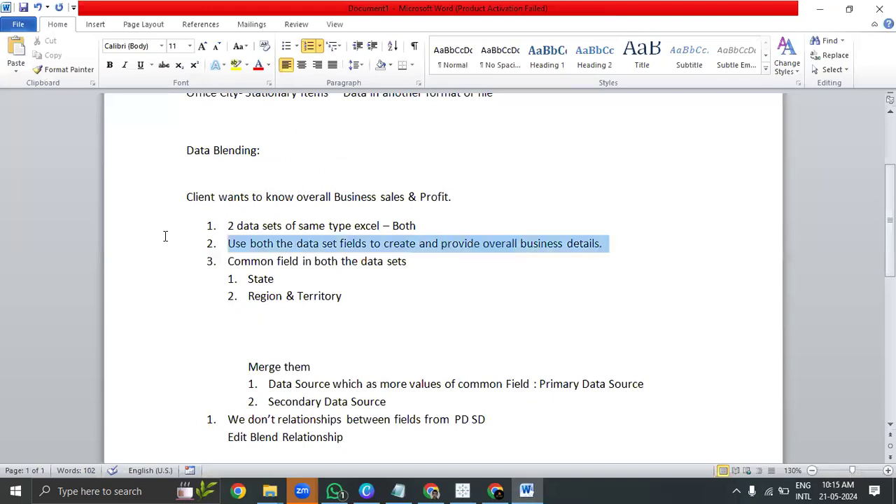
click(404, 276)
drag(454, 197, 376, 197)
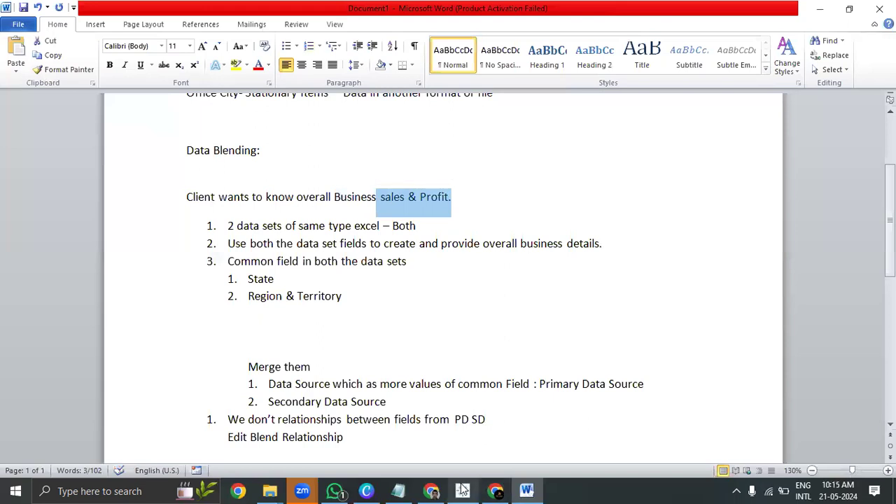
Switch to Tableau and chart Office City Sales by State as labelled bars sorted in descending order
key(alt+Tab)
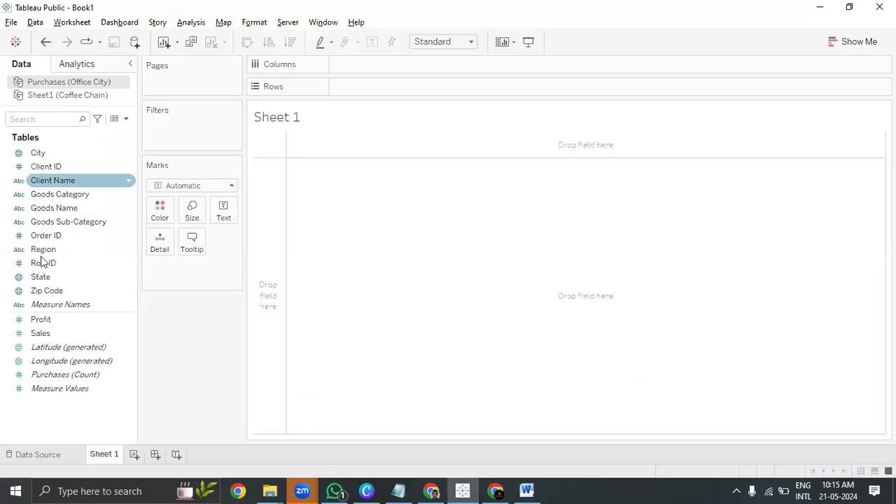
drag(45, 277, 397, 95)
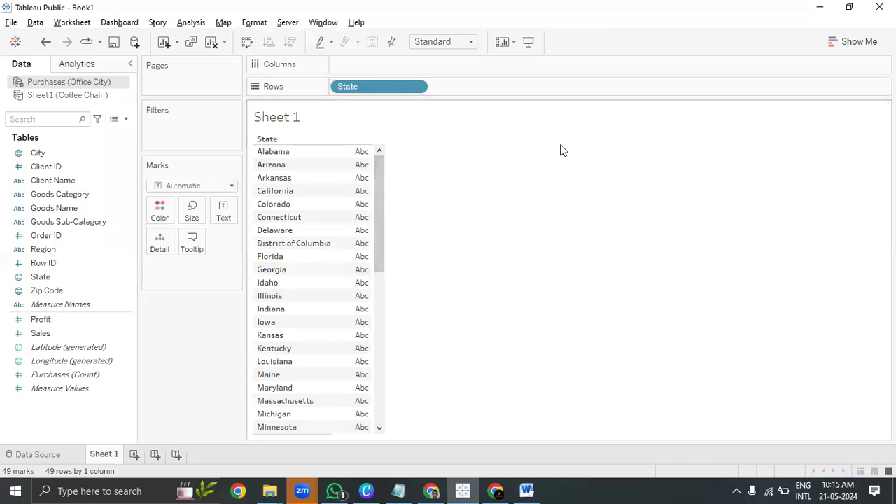
drag(56, 335, 387, 69)
click(372, 41)
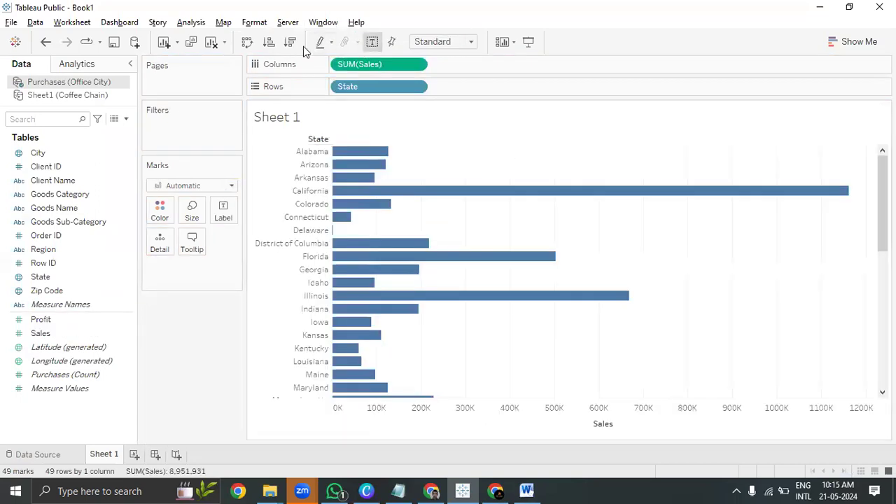
click(292, 44)
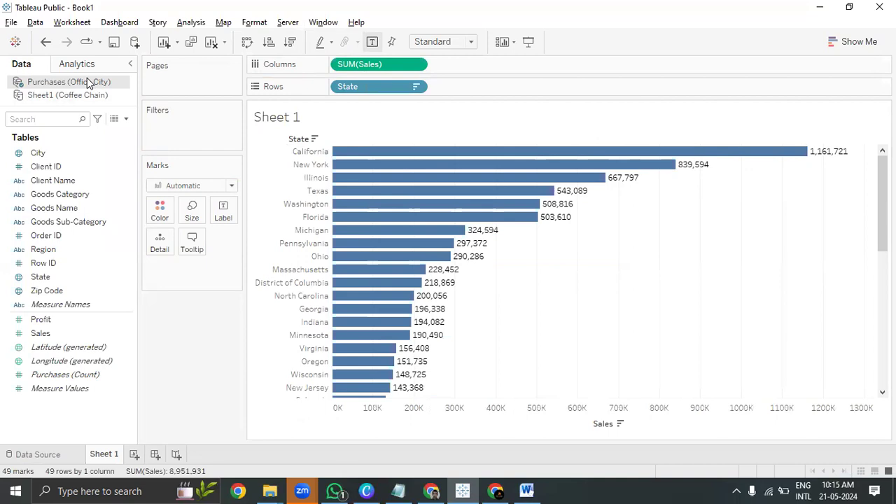
Add Coffee Chain Sales as a second measure on the columns and sort the states in descending order by it
click(71, 99)
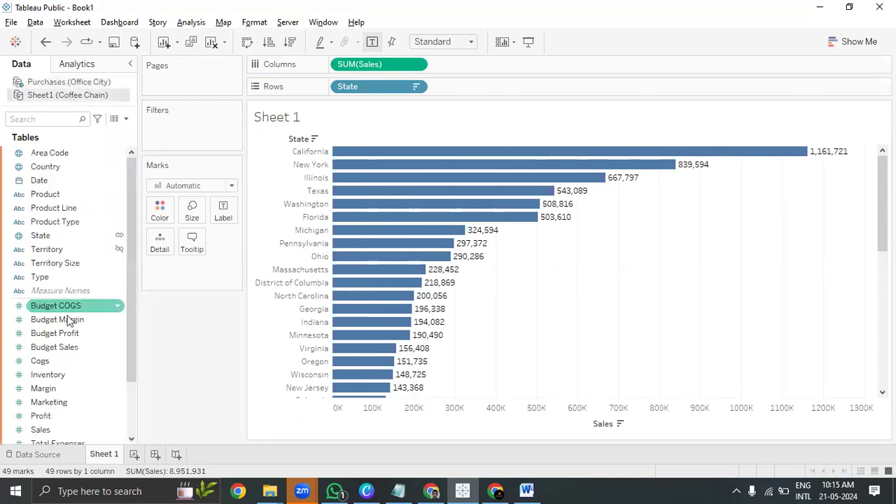
scroll(70, 329, down, 2)
drag(70, 363, 561, 73)
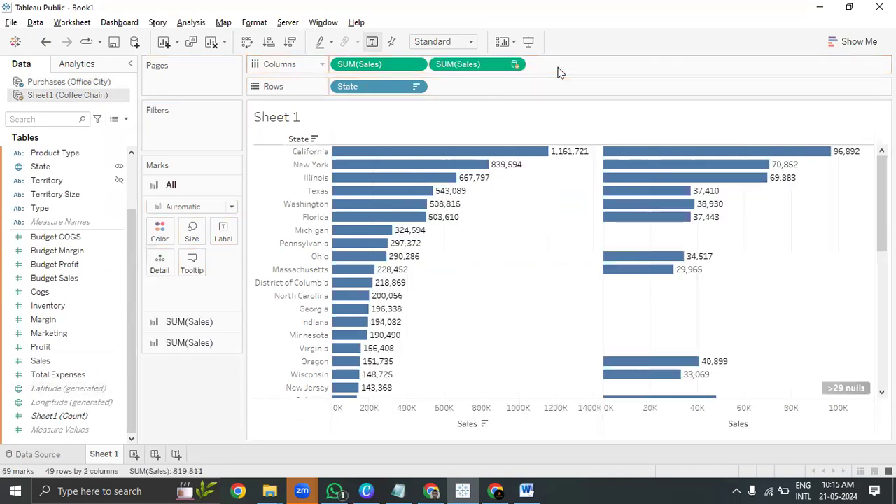
mouse_move(834, 392)
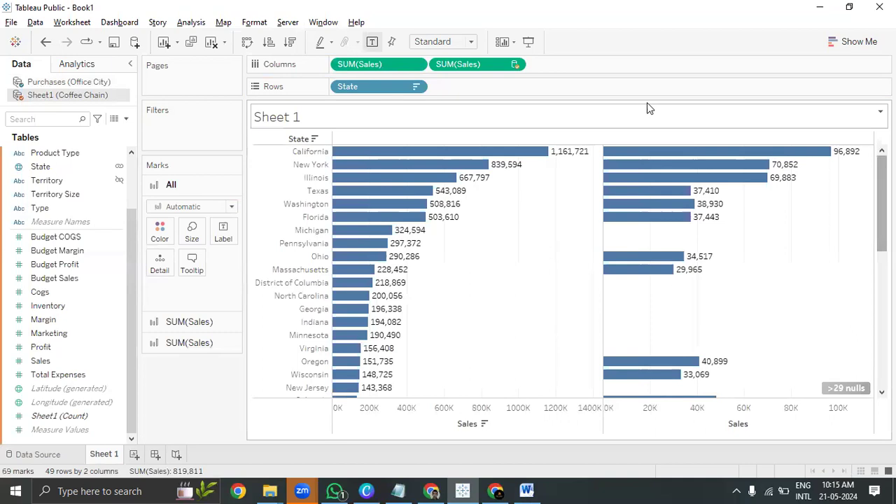
click(464, 66)
click(293, 42)
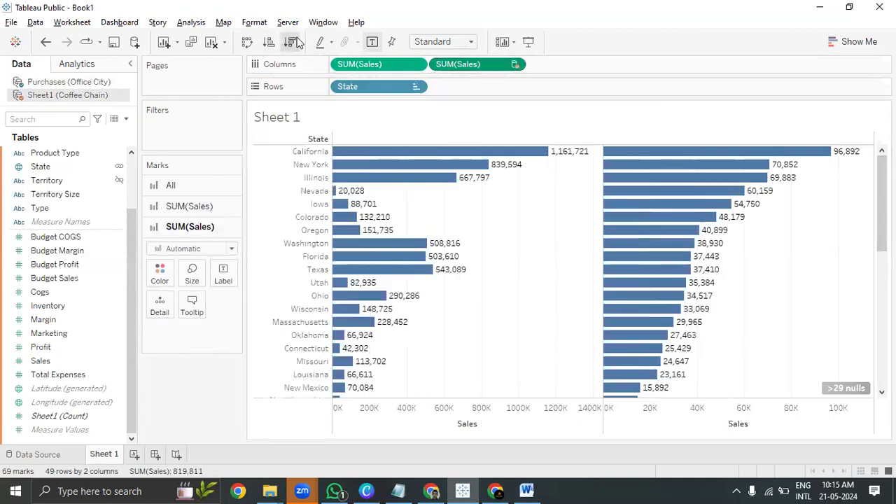
Examine the states with missing Coffee Chain sales and compare California's sales in both data sources
scroll(646, 238, down, 5)
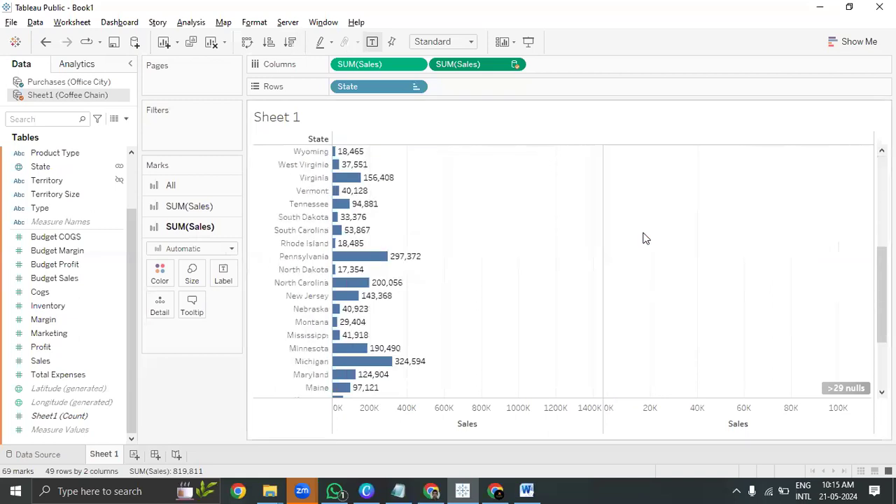
scroll(646, 238, down, 3)
scroll(645, 238, up, 5)
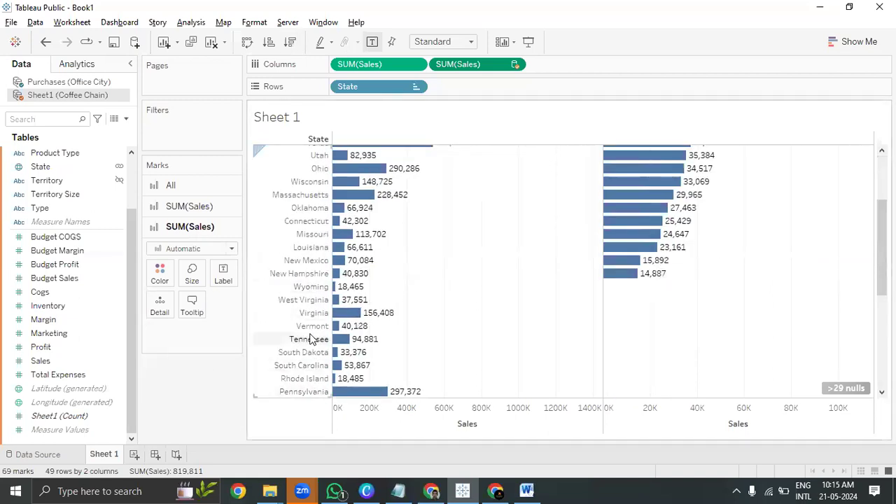
scroll(311, 245, down, 6)
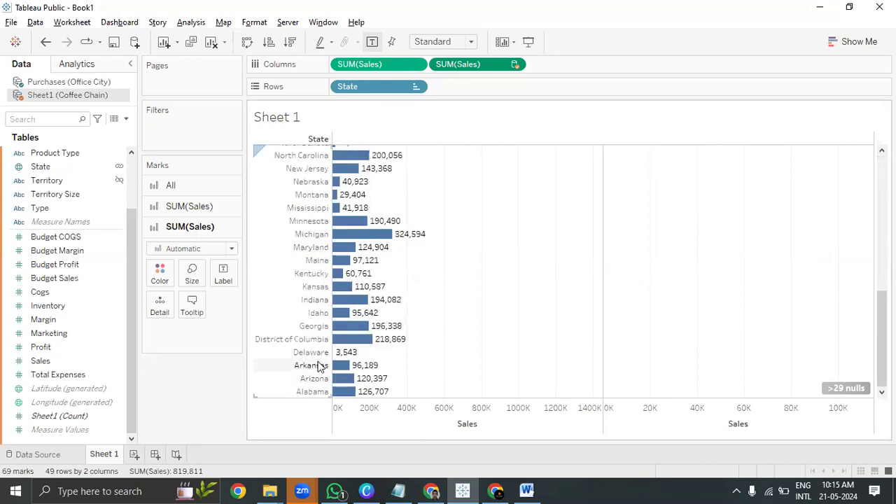
scroll(306, 163, up, 6)
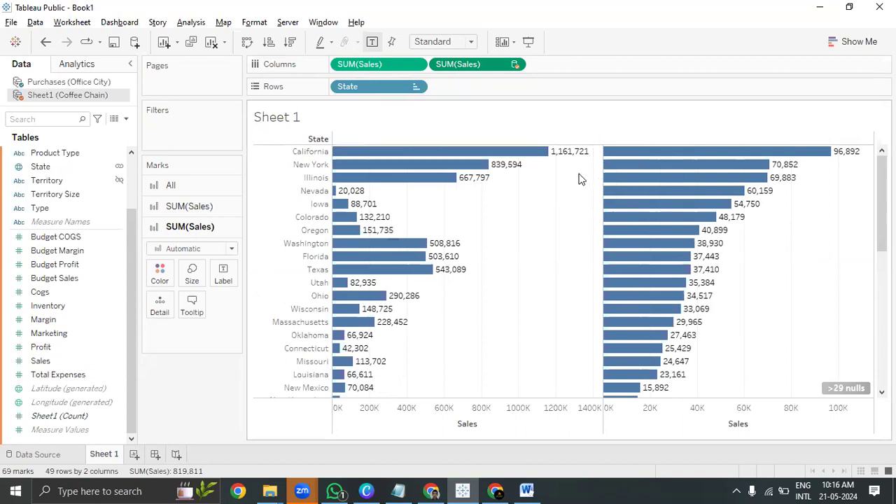
mouse_move(578, 157)
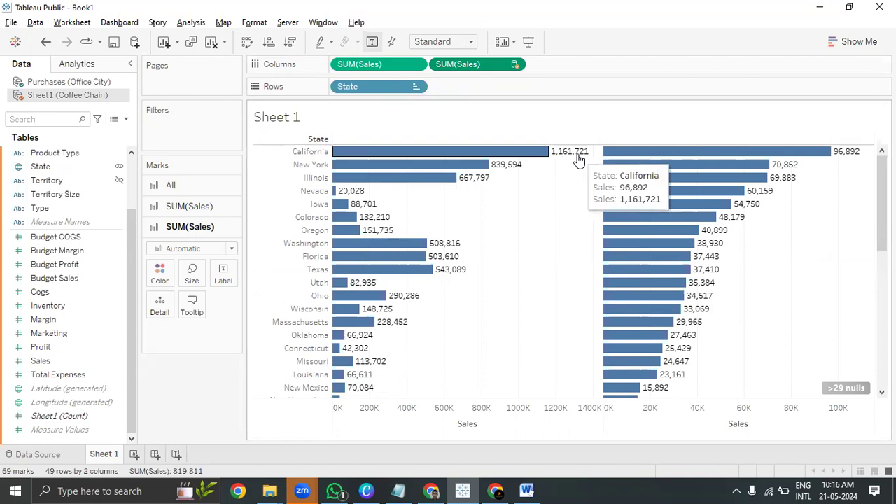
mouse_move(854, 162)
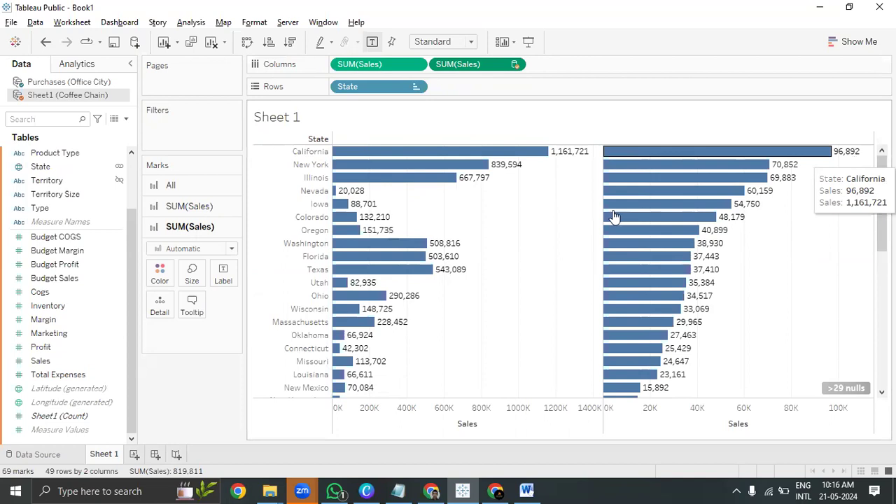
mouse_move(539, 141)
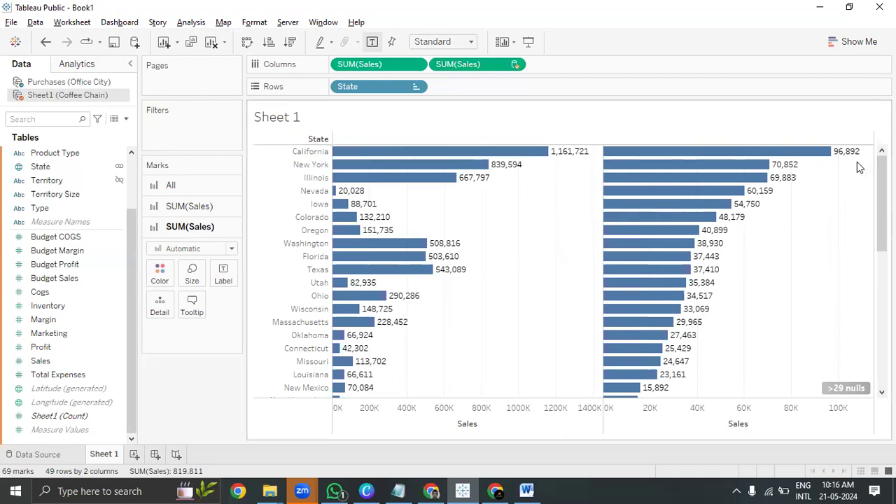
Create a calculated field named "Overall Sales" in the Purchases (Office City) data source
click(81, 82)
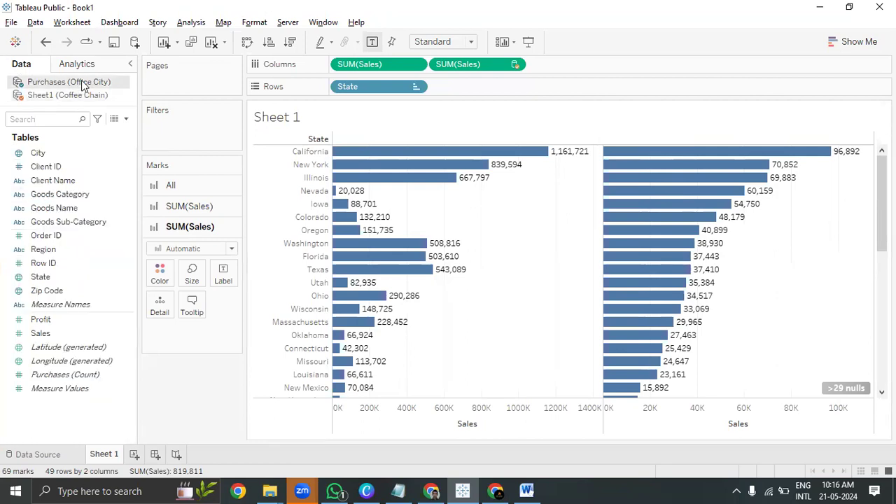
click(126, 120)
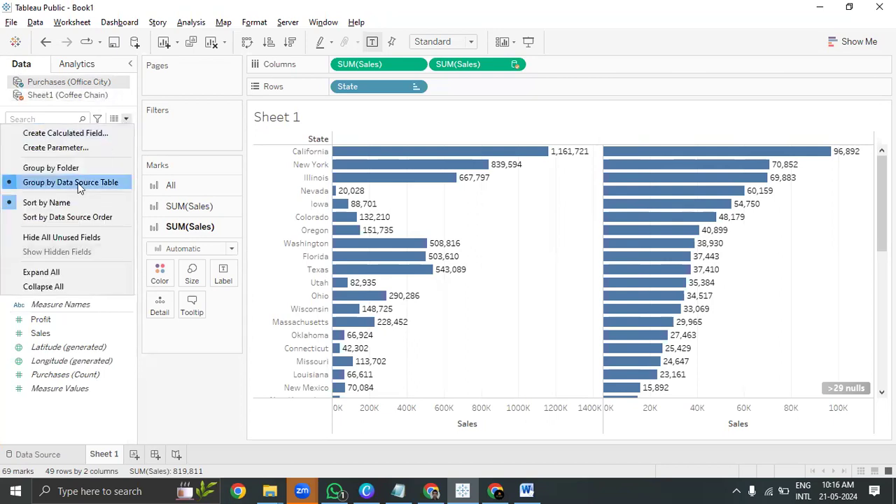
click(83, 138)
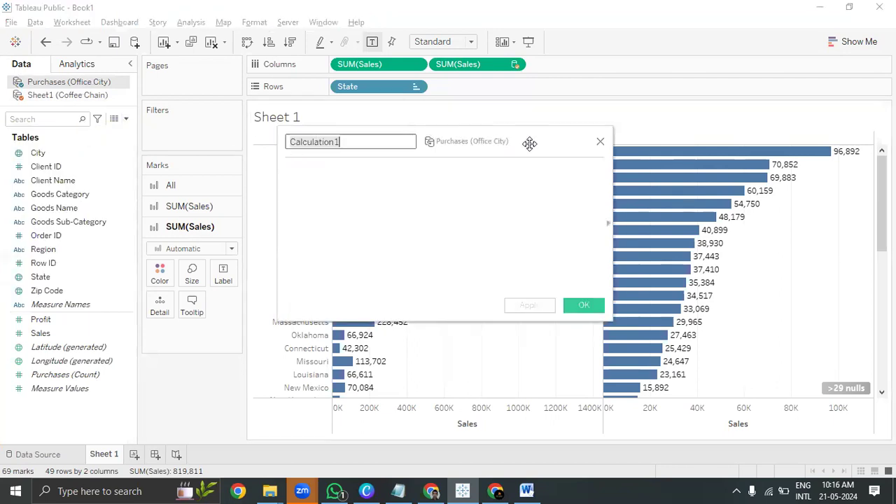
drag(529, 144, 435, 230)
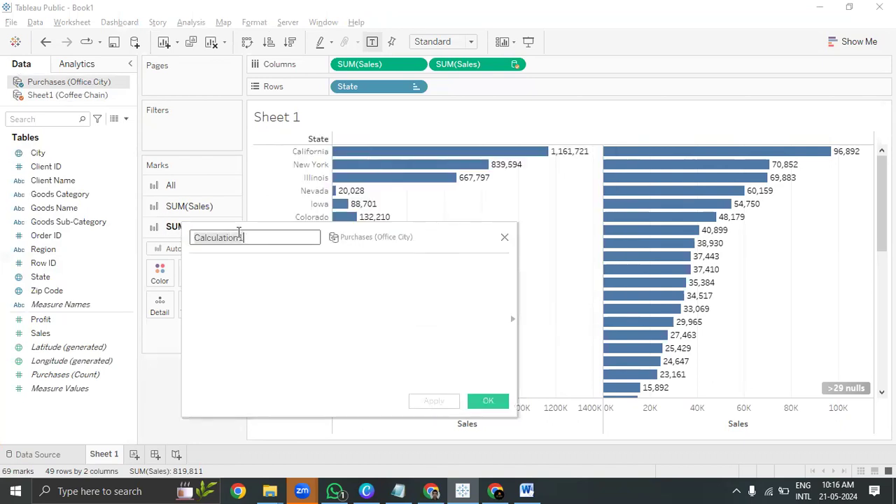
double_click(257, 238)
text(Ov)
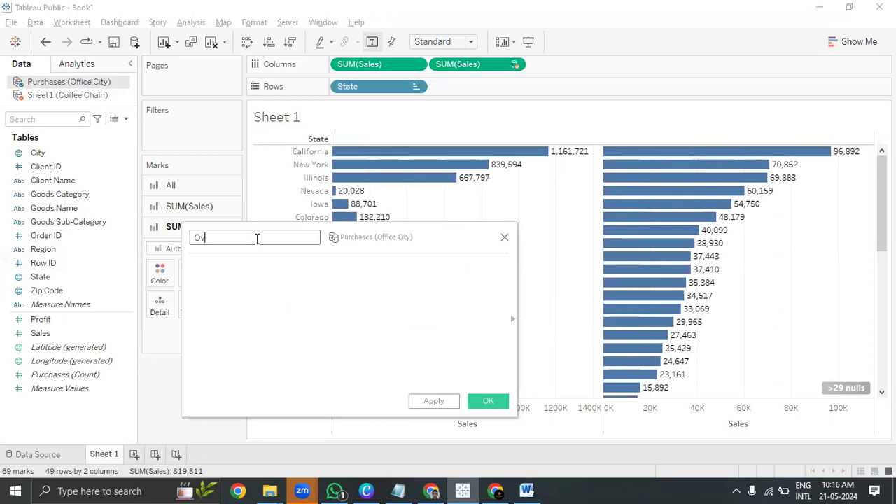
text(erall Sales)
Enter SUM([Sales]) with the Office City Sales field as the first part of the Overall Sales formula
click(258, 267)
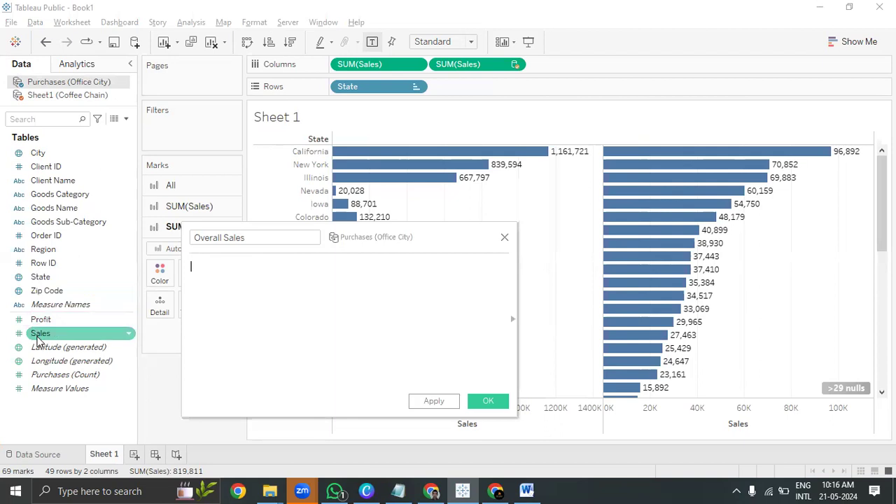
drag(40, 335, 254, 298)
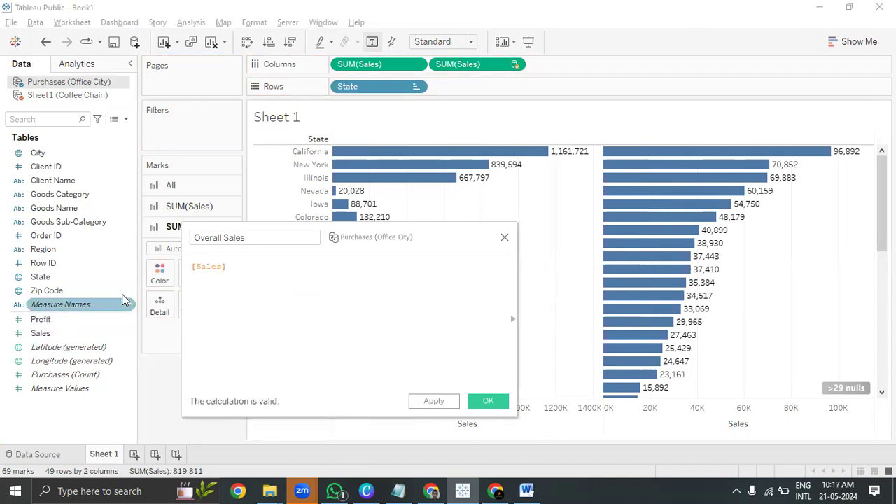
click(190, 272)
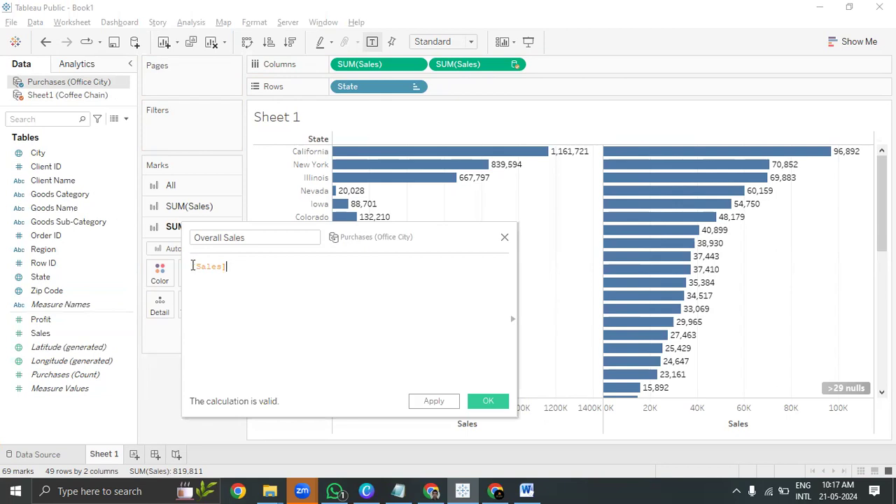
text(SUM()
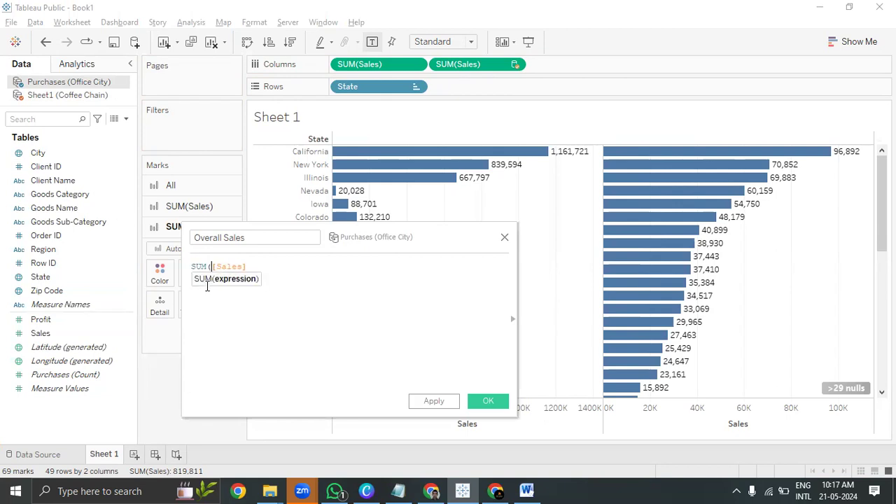
key(Tab)
key(BackSpace)
key(BackSpace)
key(BackSpace)
key(BackSpace)
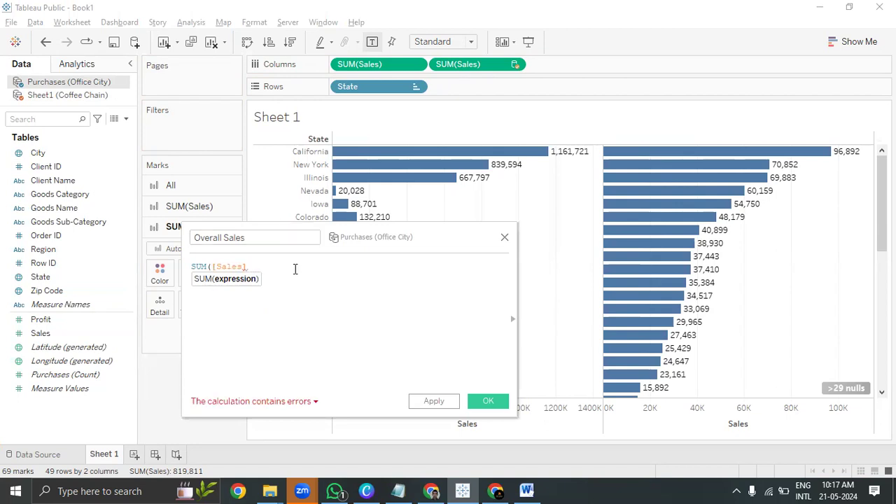
text())
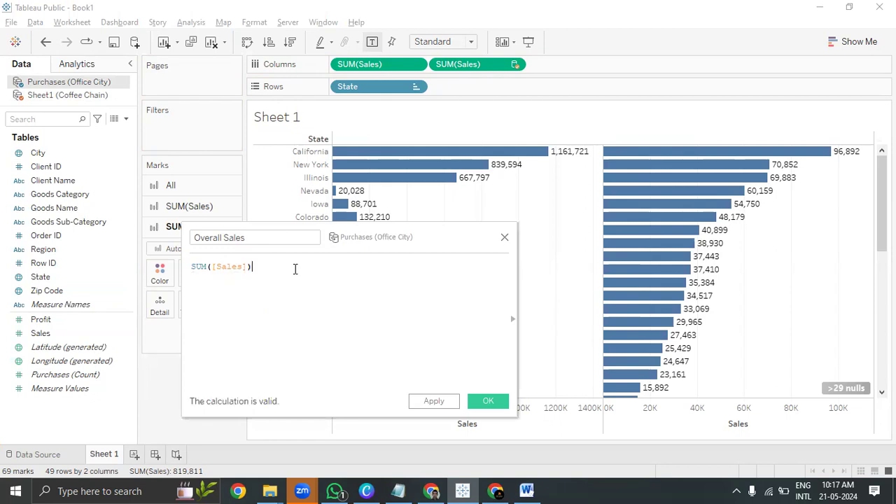
Extend the formula with +SUM([Sheet1 (Coffee Chain)].[Sales]) and save the Overall Sales calculation
text(+)
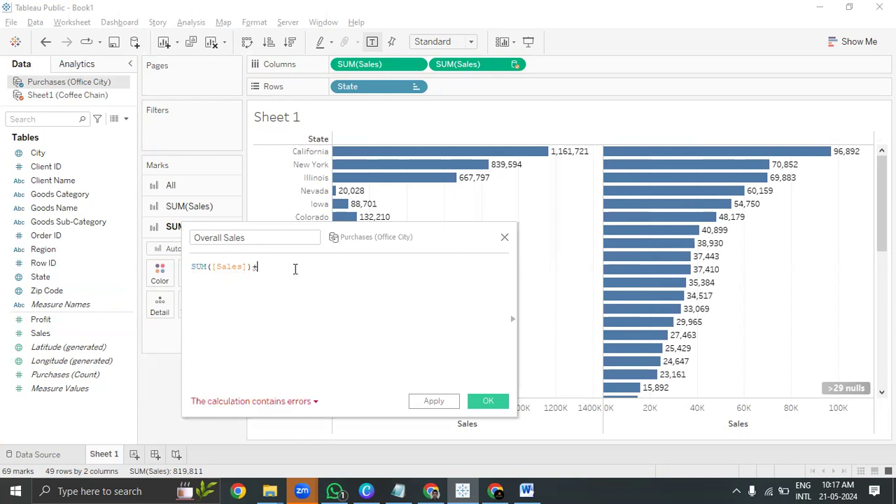
click(82, 96)
click(78, 308)
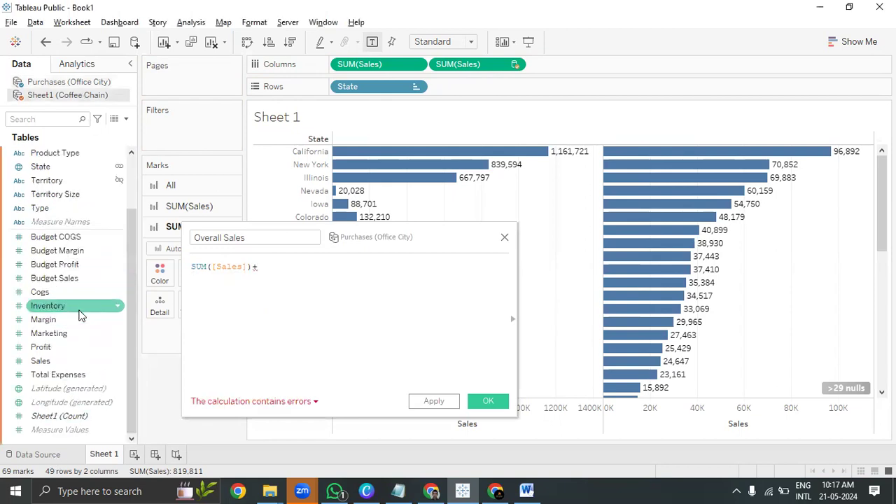
drag(44, 361, 366, 287)
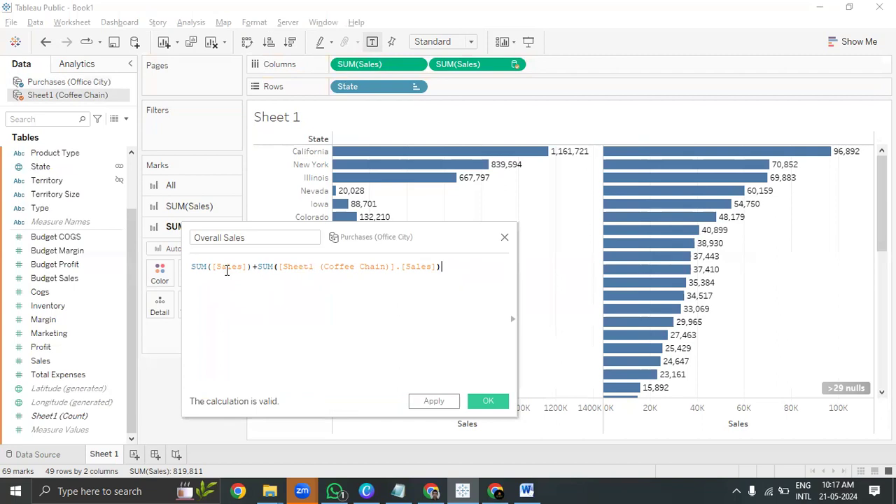
click(436, 405)
click(488, 401)
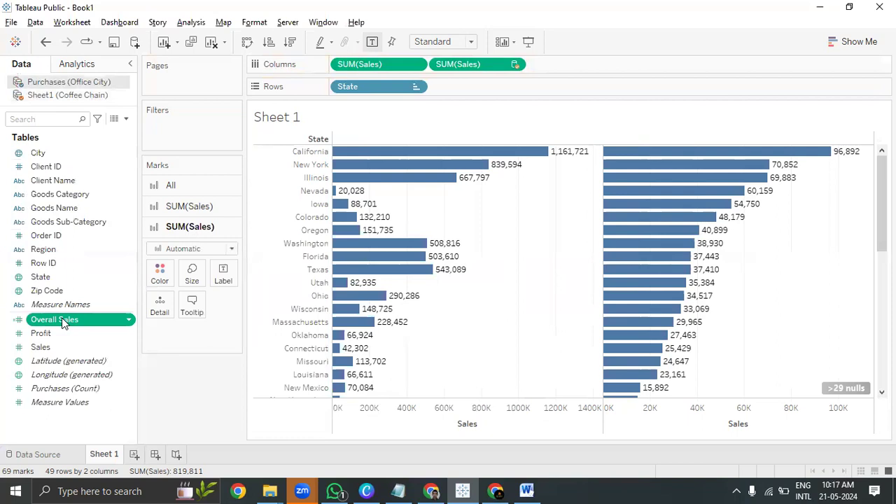
Add Overall Sales to the columns as a third measure and check the states lacking Coffee Chain sales
drag(73, 325, 648, 65)
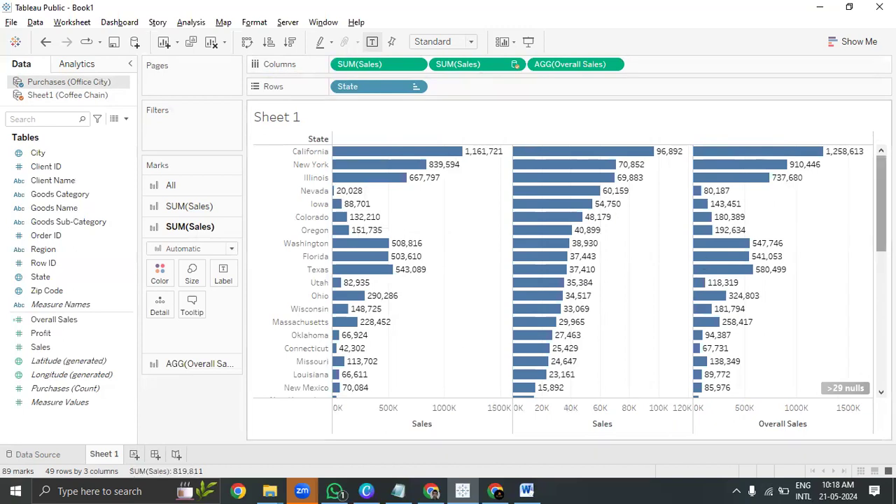
drag(882, 203, 882, 301)
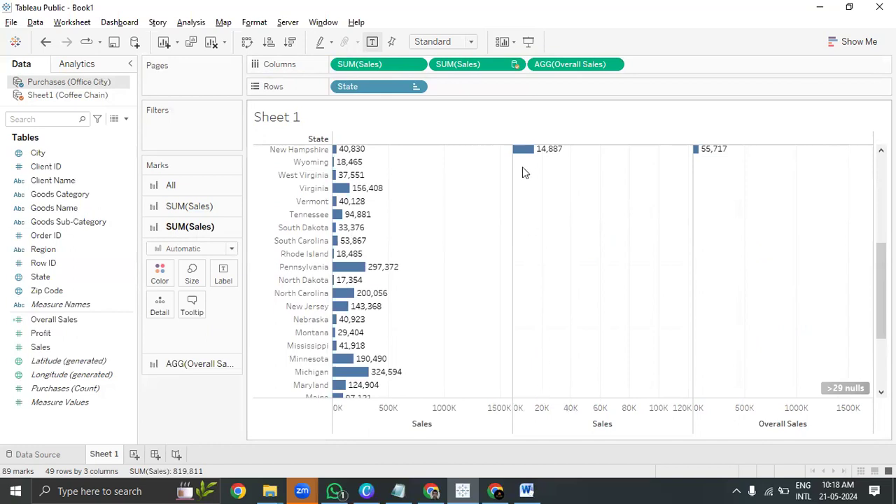
mouse_move(341, 171)
Open the Overall Sales calculation for editing and look up the ZN function in the function reference
click(47, 402)
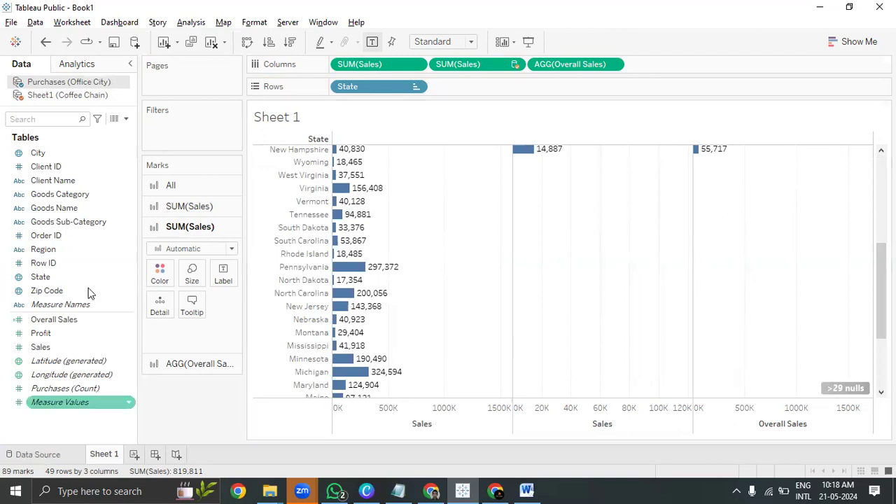
click(84, 318)
right_click(84, 318)
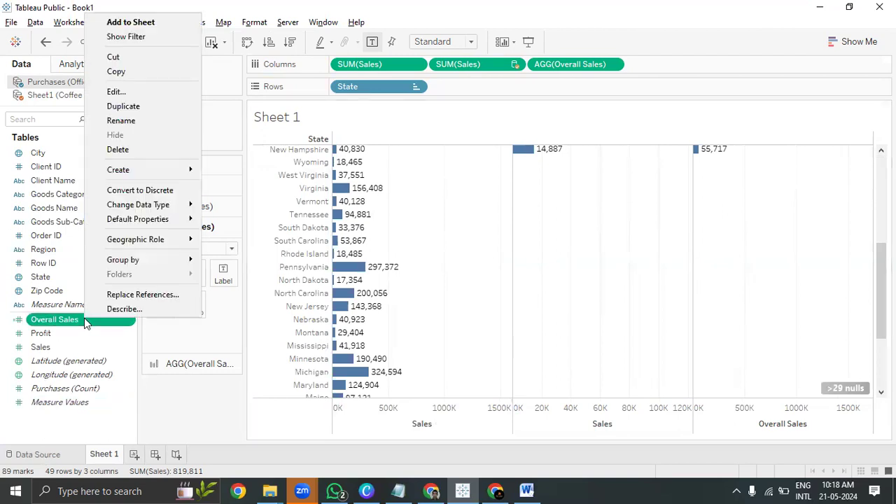
click(134, 92)
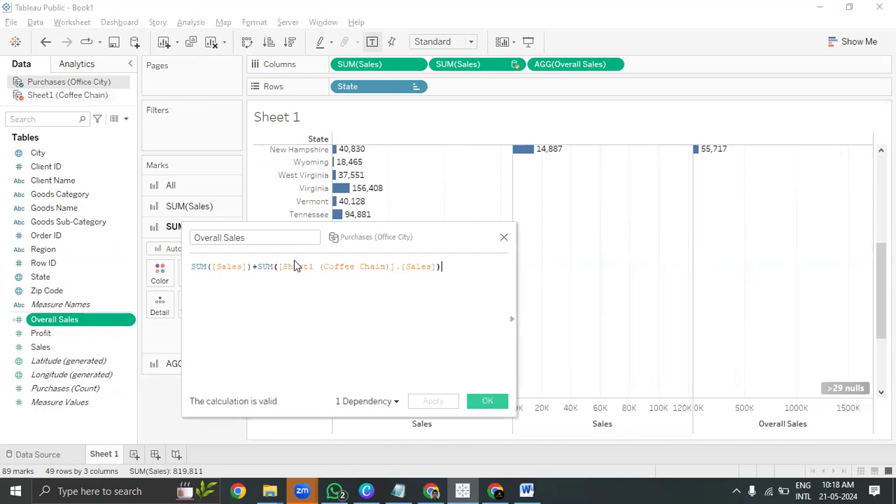
click(512, 319)
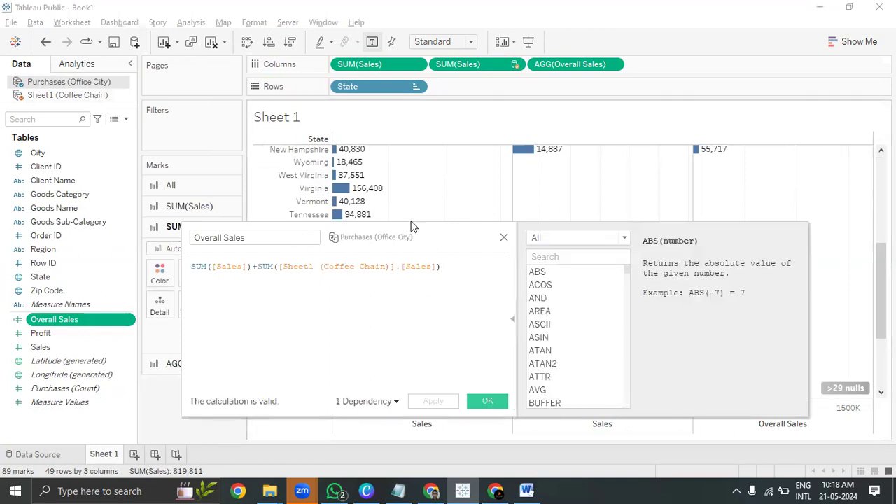
drag(417, 227, 351, 140)
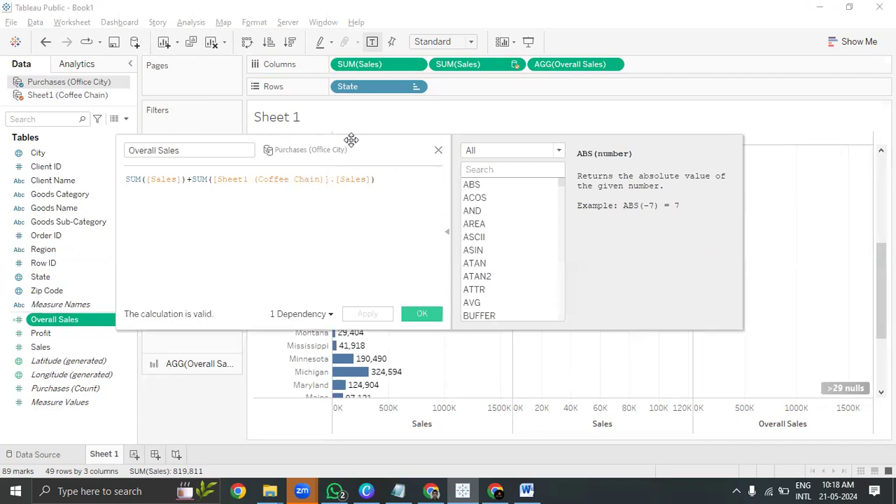
click(448, 237)
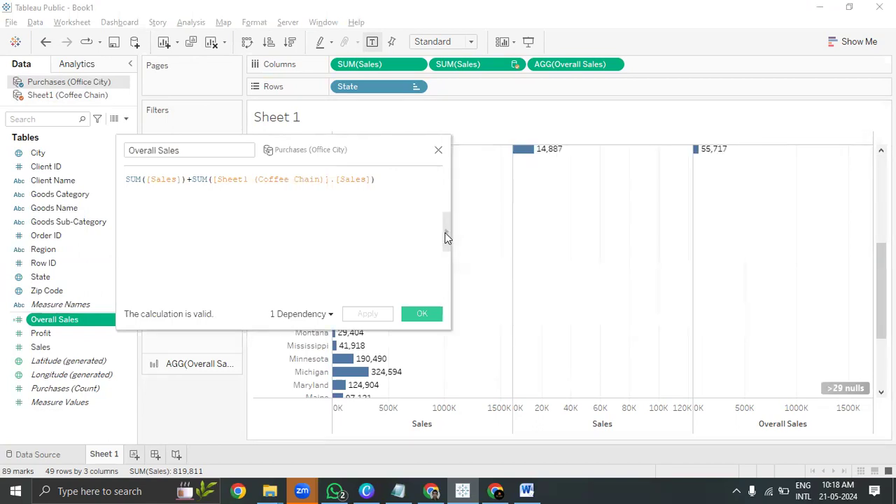
click(448, 241)
drag(564, 184, 555, 315)
click(499, 305)
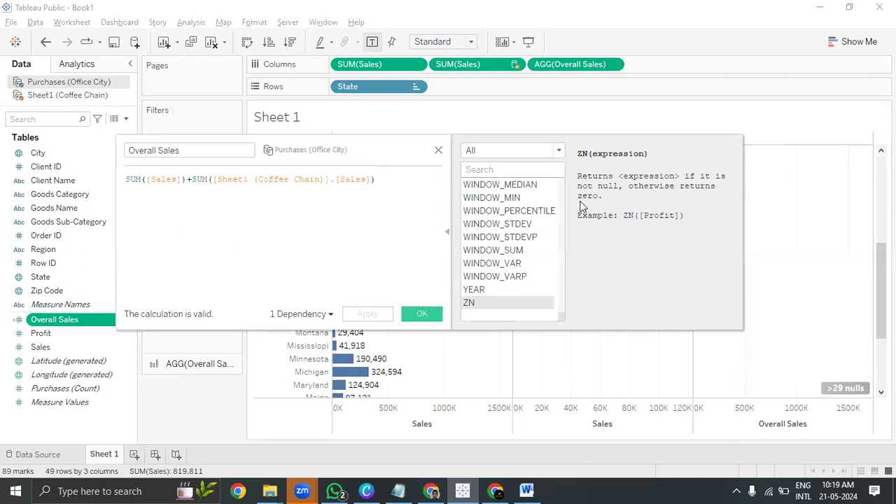
Wrap the Coffee Chain sales sum in ZN() within the Overall Sales formula, then apply and save the calculation
click(129, 179)
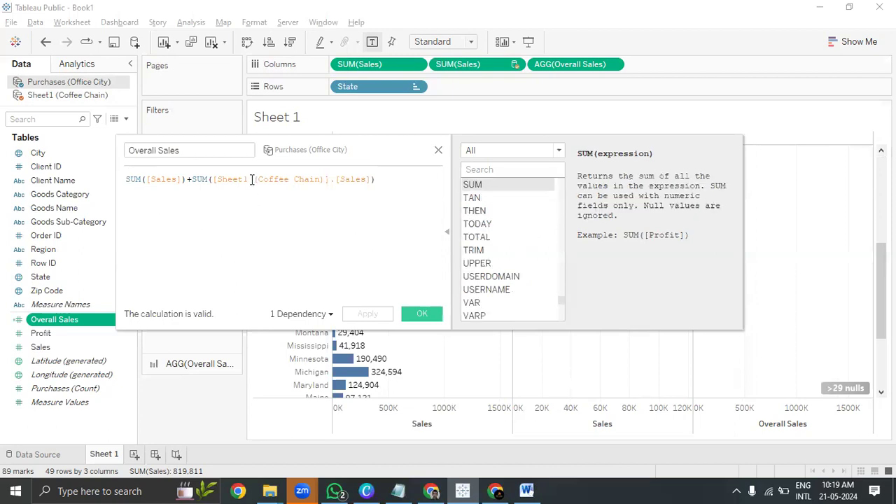
click(204, 178)
click(212, 178)
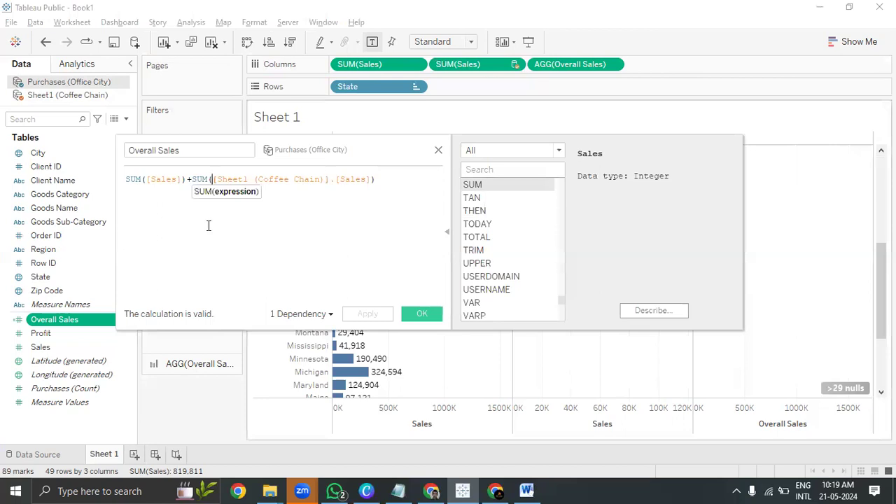
click(191, 179)
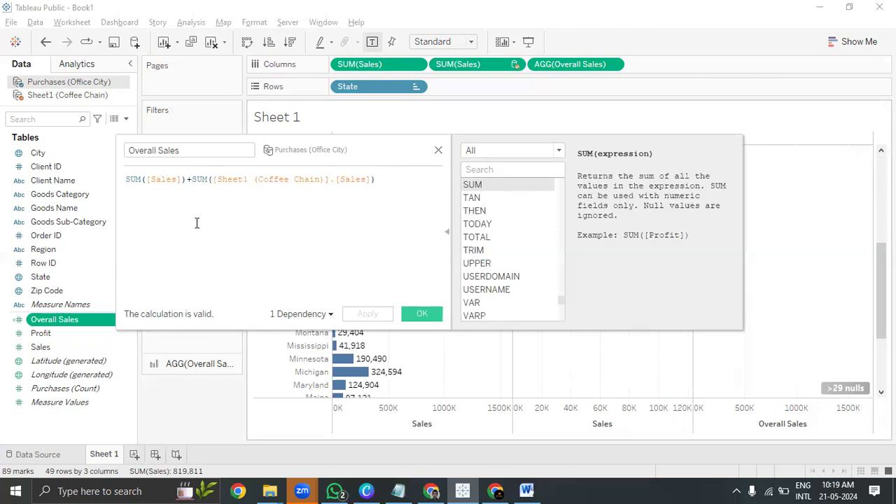
text(ZN()
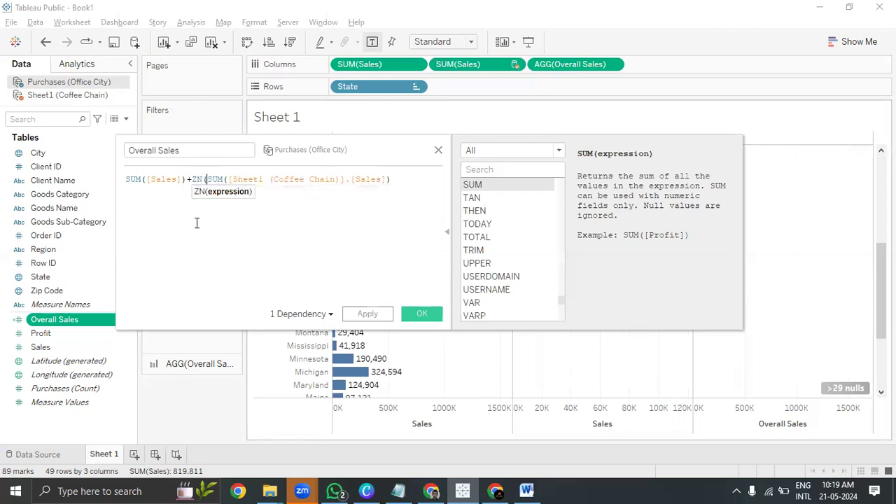
click(401, 184)
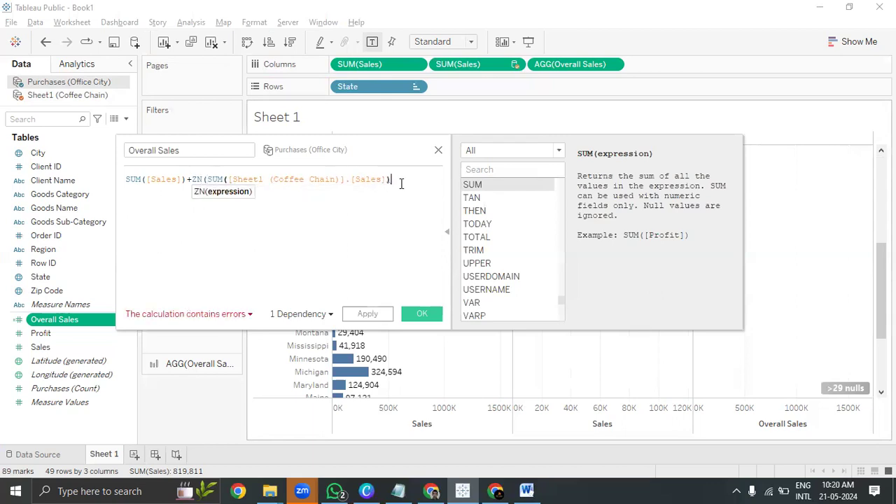
click(177, 314)
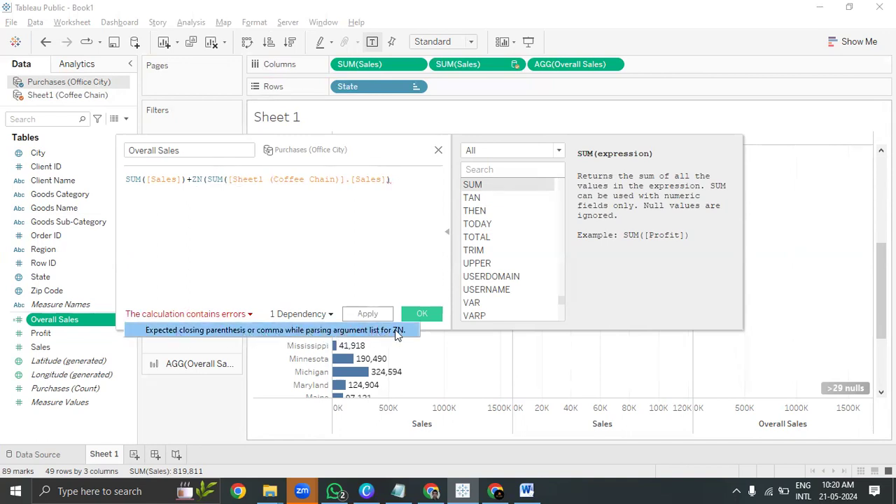
click(401, 180)
text())
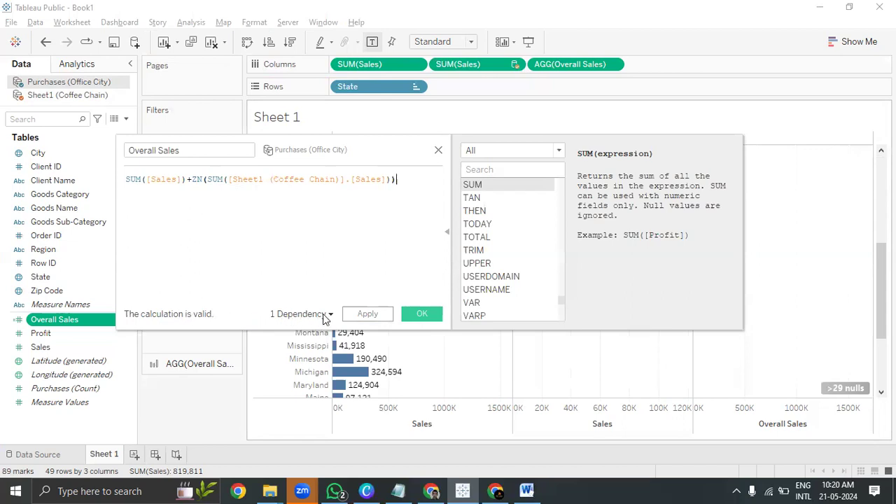
mouse_move(324, 318)
click(368, 314)
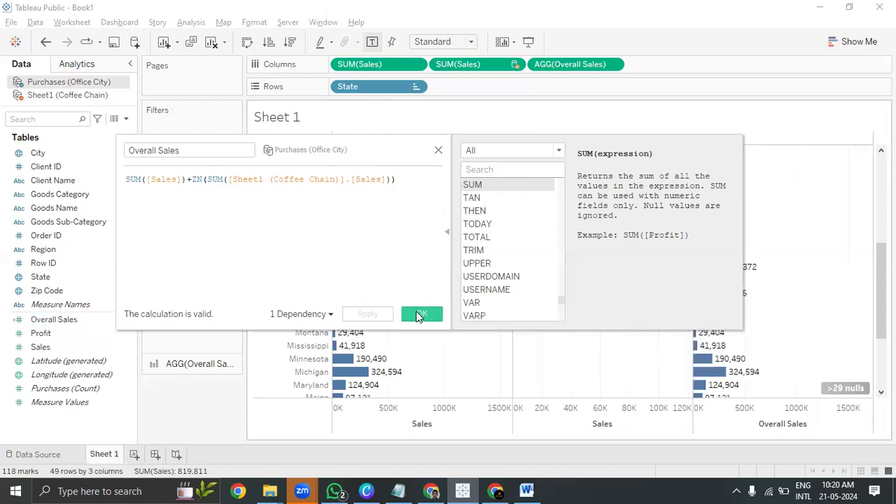
click(422, 314)
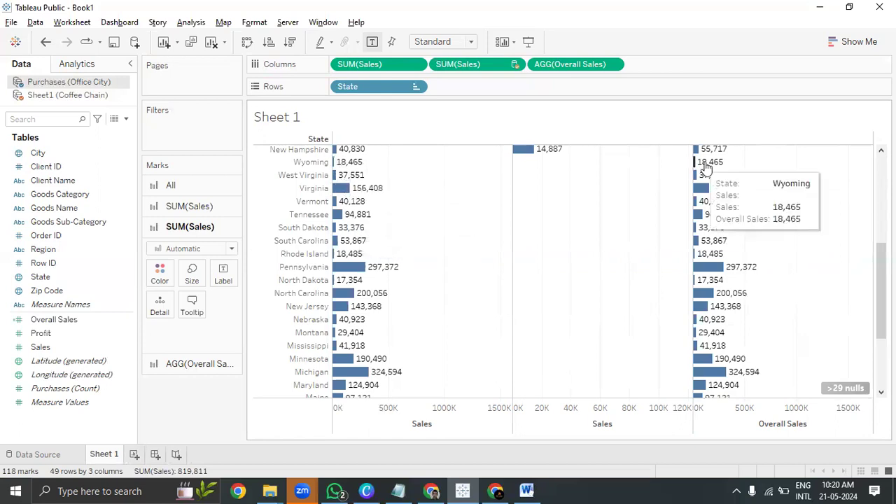
Remove both separate Sales measures from the columns and sort the states by Overall Sales in descending order
drag(881, 290, 882, 204)
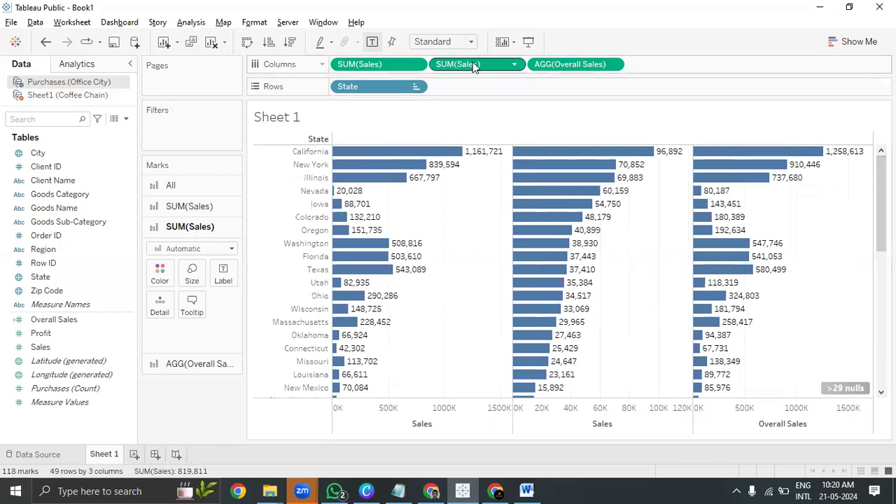
drag(486, 65, 195, 9)
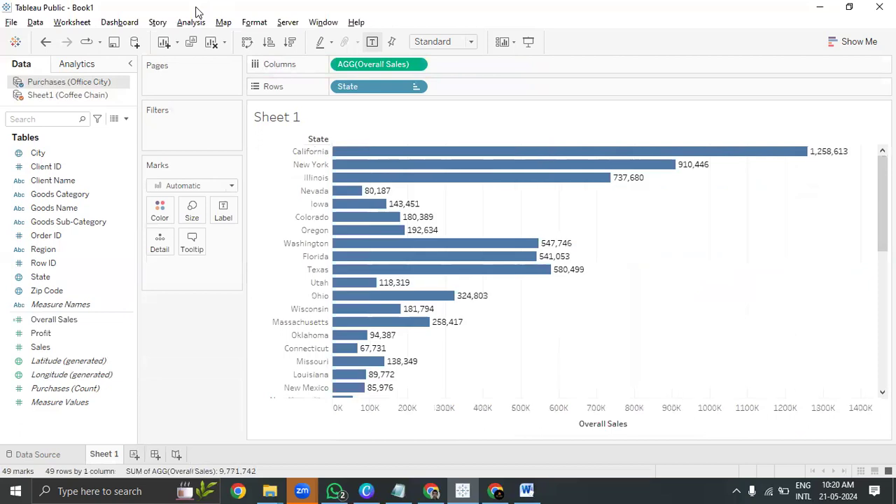
drag(884, 203, 883, 339)
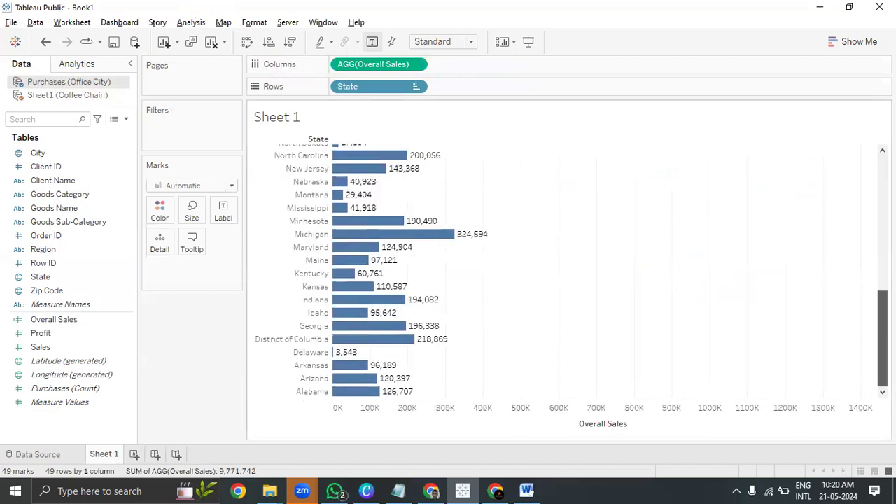
click(288, 42)
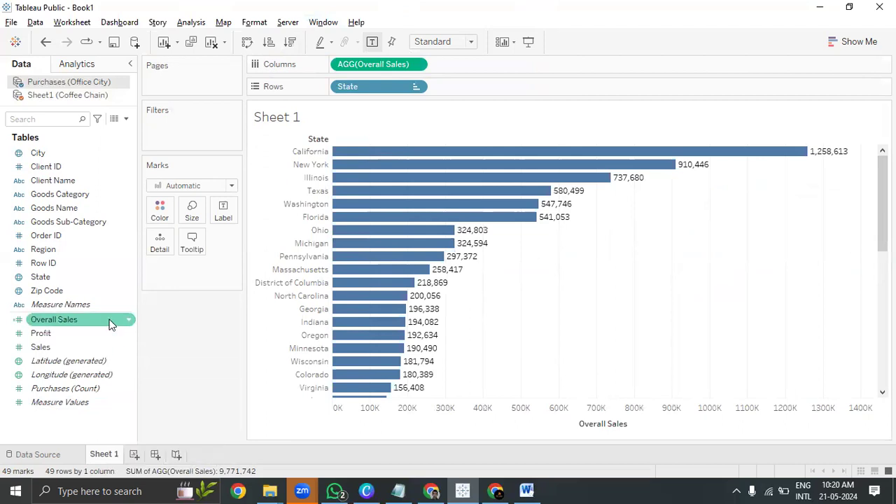
Add a new blank worksheet and duplicate Sheet 1
click(133, 455)
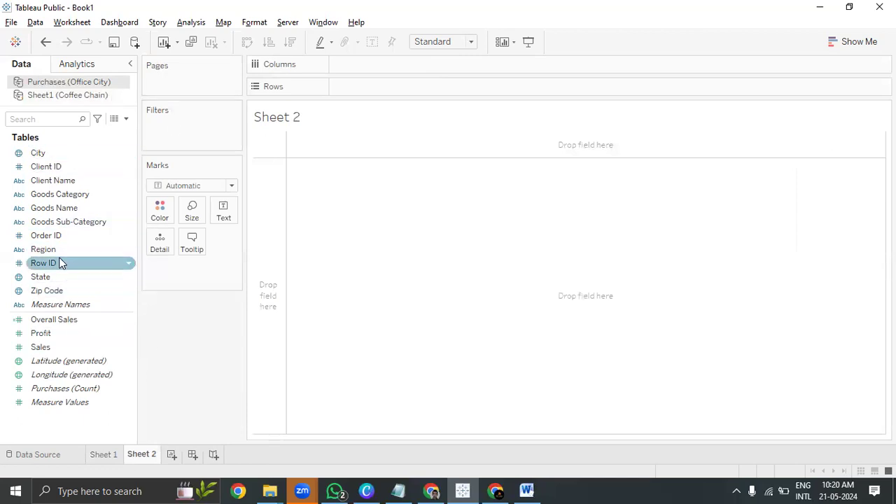
click(105, 452)
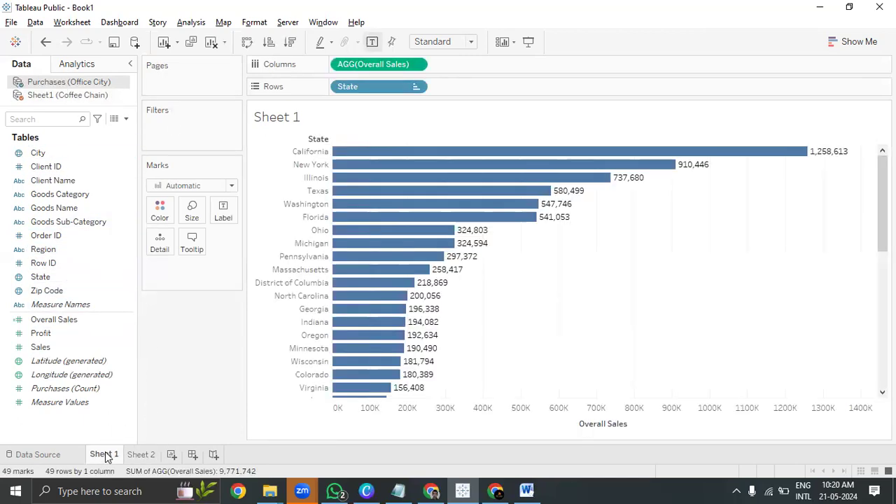
right_click(105, 451)
click(154, 339)
Rename Sheet 1 as Sales and its duplicate as Profit
double_click(105, 456)
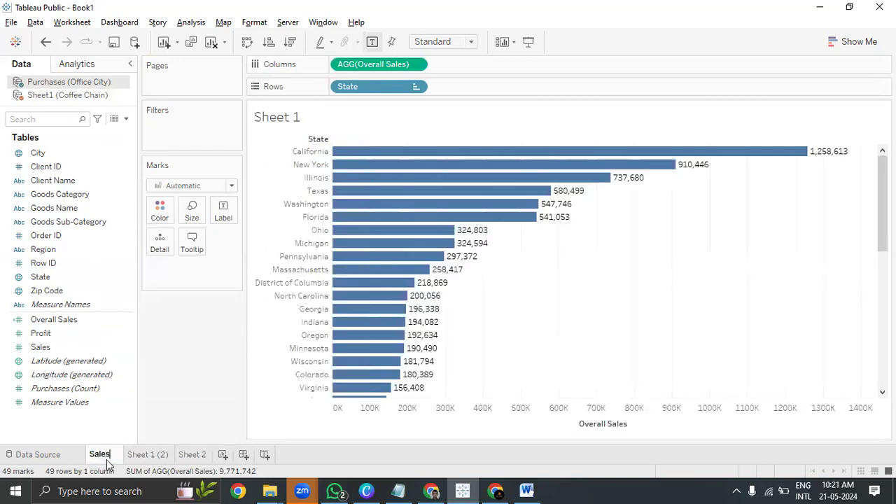
double_click(152, 455)
text(Profit)
key(Return)
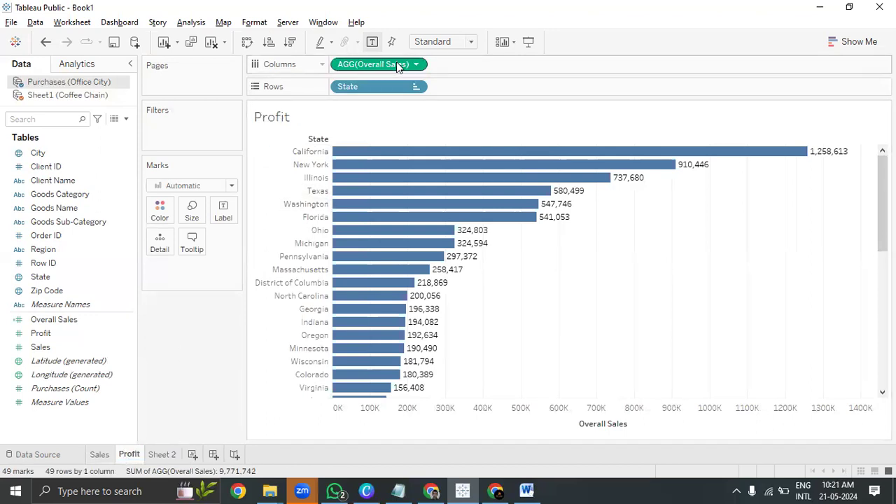
Replace Overall Sales in the columns with the Office City and Coffee Chain Profit measures, sorting states descending by Coffee Chain profit
drag(396, 63, 49, 203)
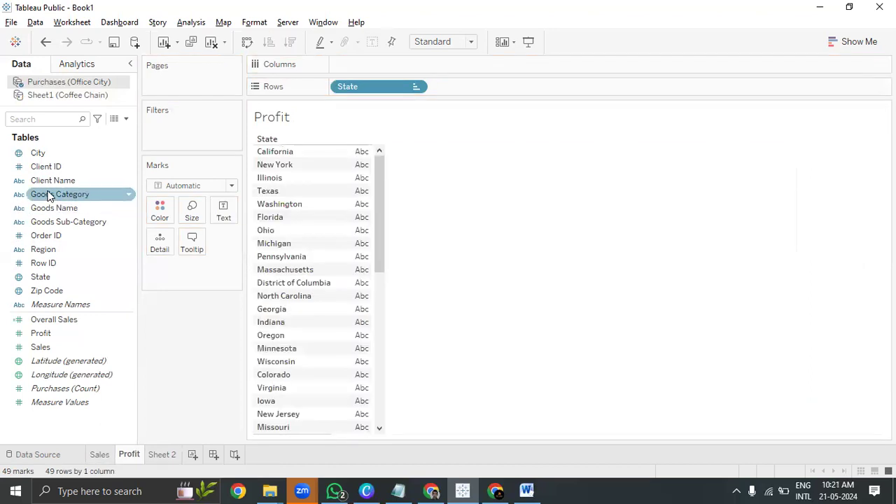
drag(50, 332, 369, 68)
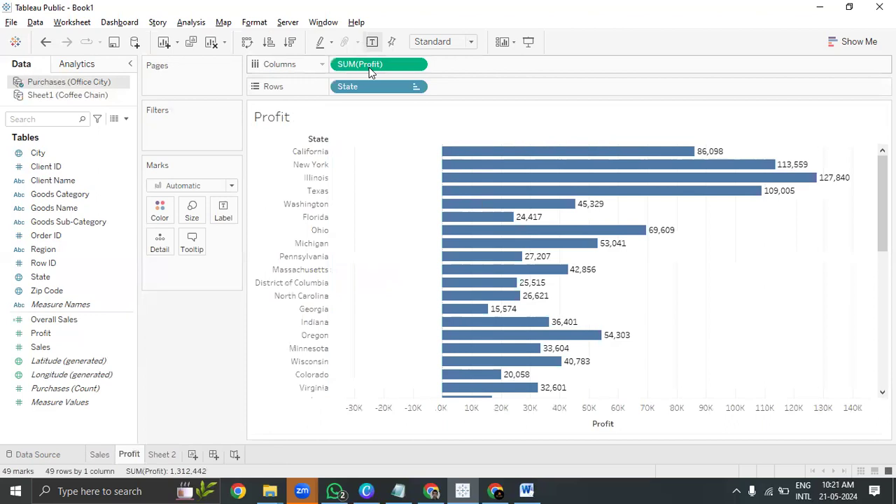
click(75, 99)
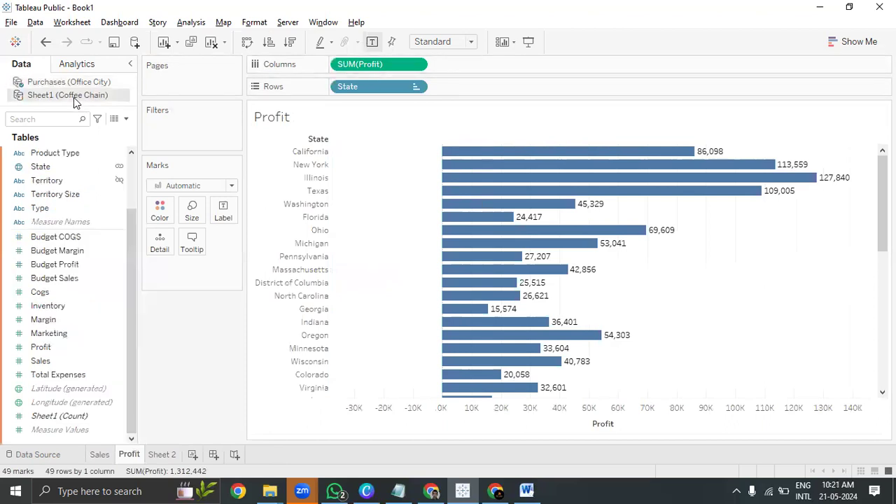
drag(62, 348, 498, 60)
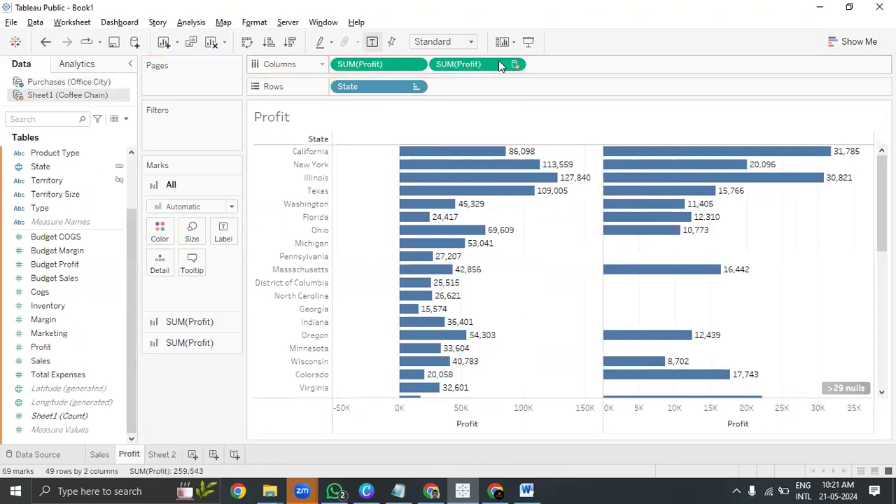
click(290, 42)
mouse_move(882, 231)
mouse_down()
mouse_move(882, 365)
mouse_move(882, 230)
mouse_up()
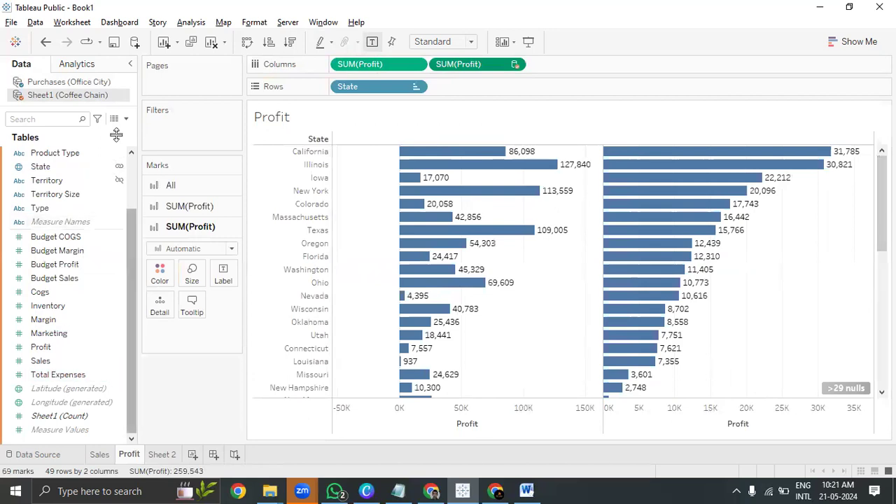
Duplicate the Overall Sales calculation in Purchases (Office City) and rename the copy as Overall Profit
click(70, 84)
click(71, 320)
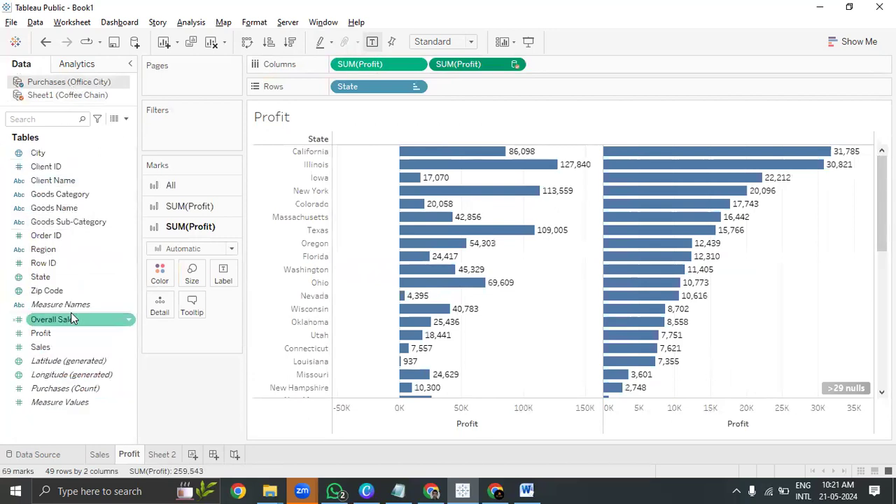
right_click(70, 320)
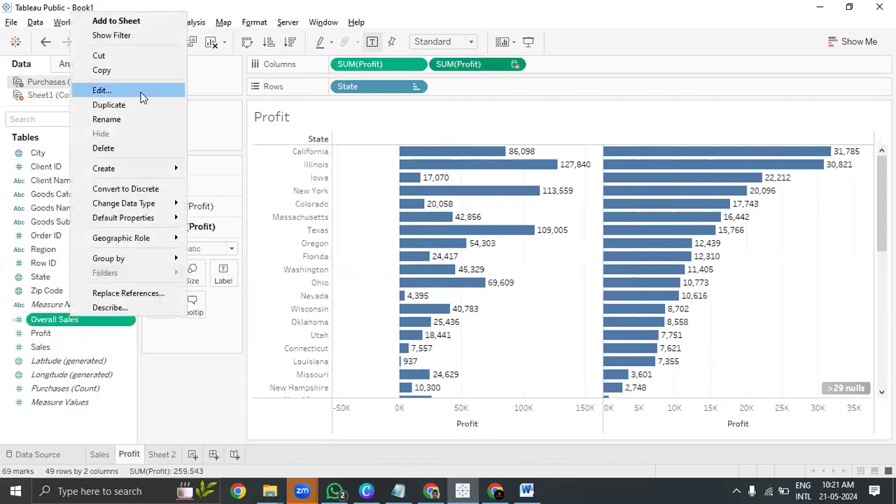
click(109, 105)
right_click(88, 334)
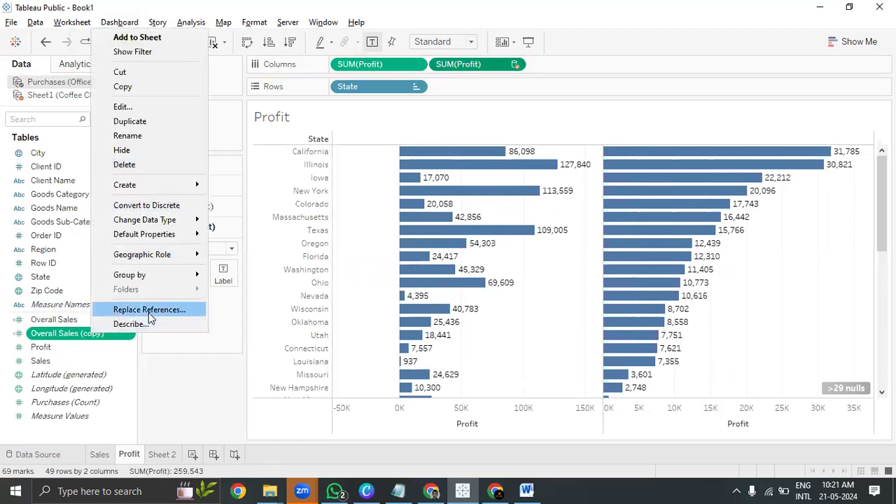
click(128, 136)
click(112, 335)
drag(113, 335, 60, 335)
key(BackSpace)
text(Profit)
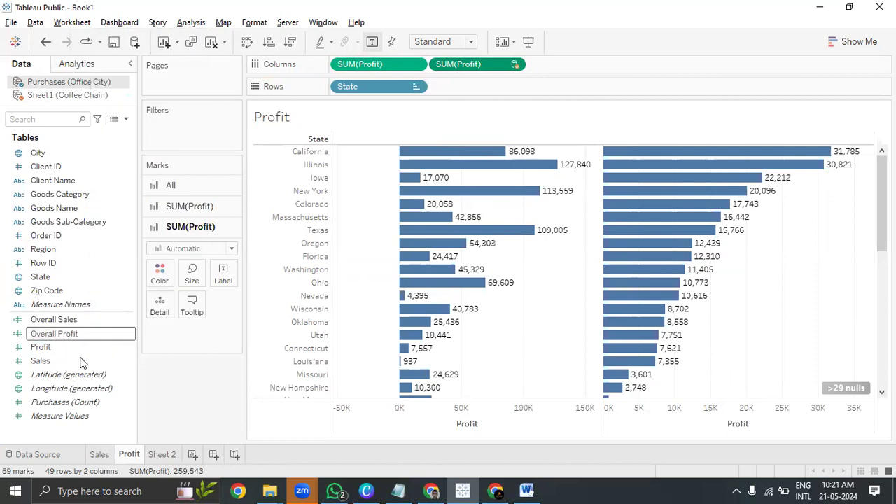
key(Return)
Edit the Overall Profit calculation, replacing the Office City Sales field inside the first SUM with Office City Profit
right_click(77, 325)
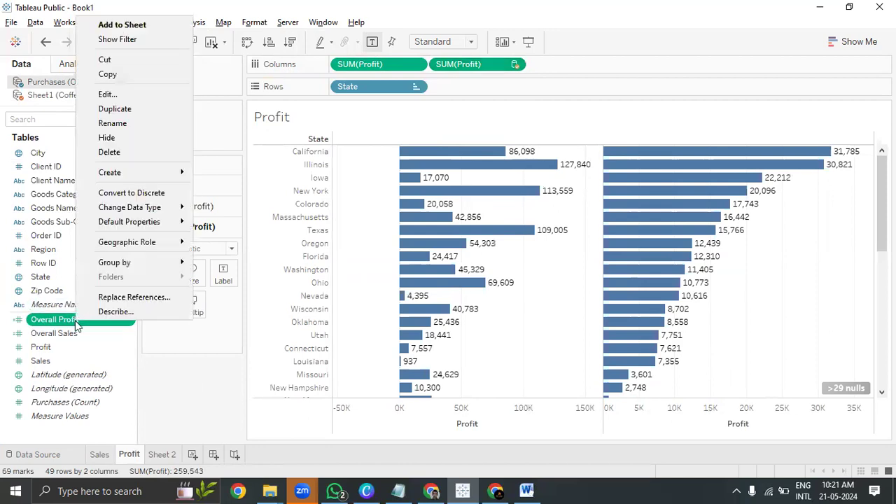
click(153, 96)
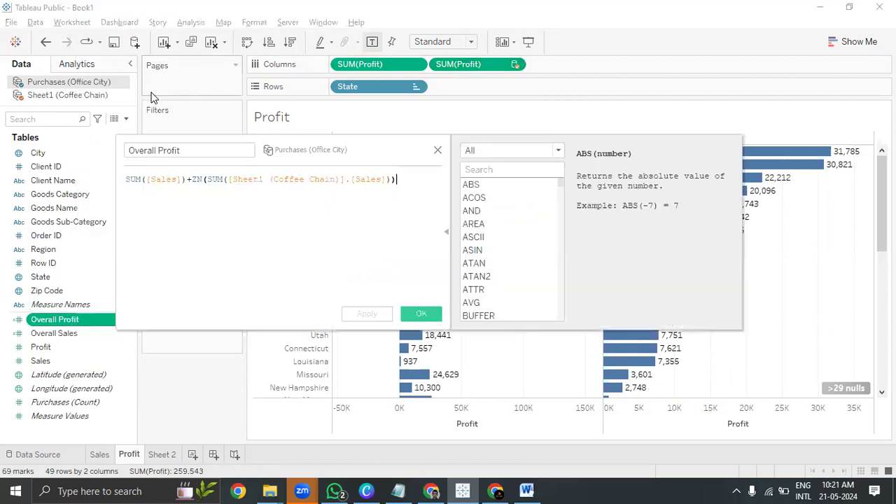
click(179, 179)
key(BackSpace)
key(BackSpace)
key(BackSpace)
key(BackSpace)
key(BackSpace)
key(BackSpace)
key(BackSpace)
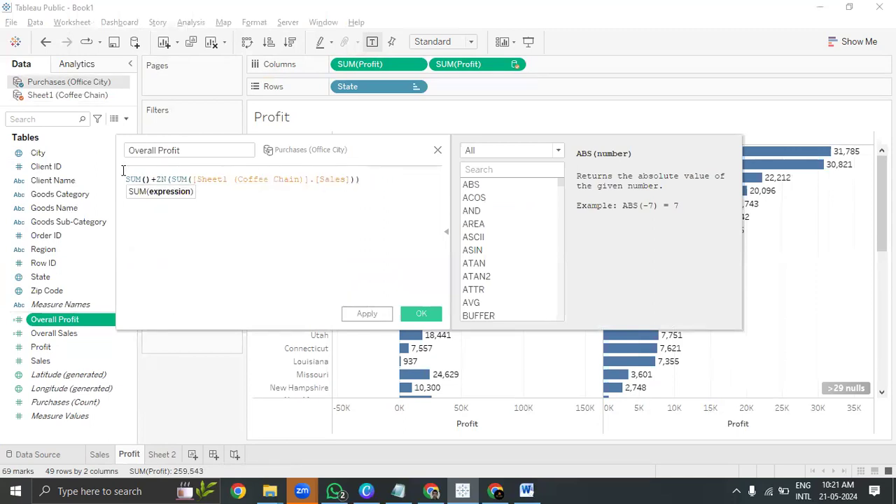
drag(50, 348, 181, 251)
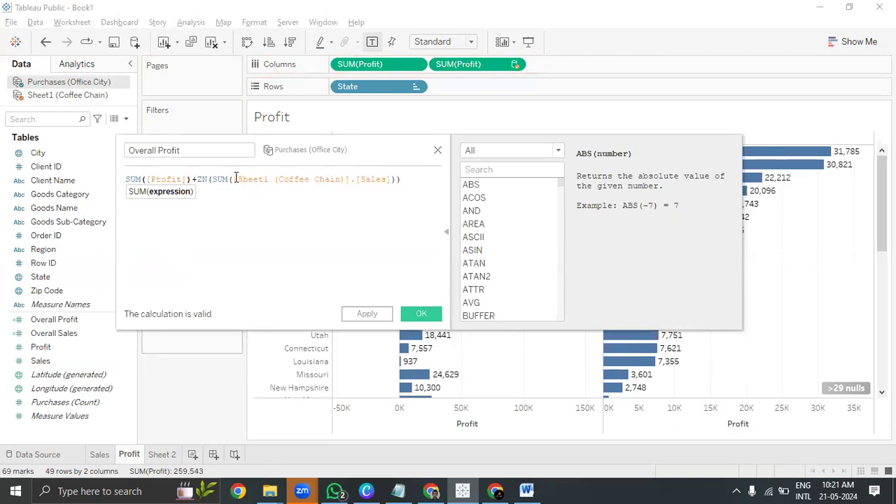
Replace the Coffee Chain Sales term with its Profit, making the formula SUM([Profit])+ZN(SUM([Sheet1 (Coffee Chain)].[Profit])), and save the calculation
drag(234, 180, 396, 180)
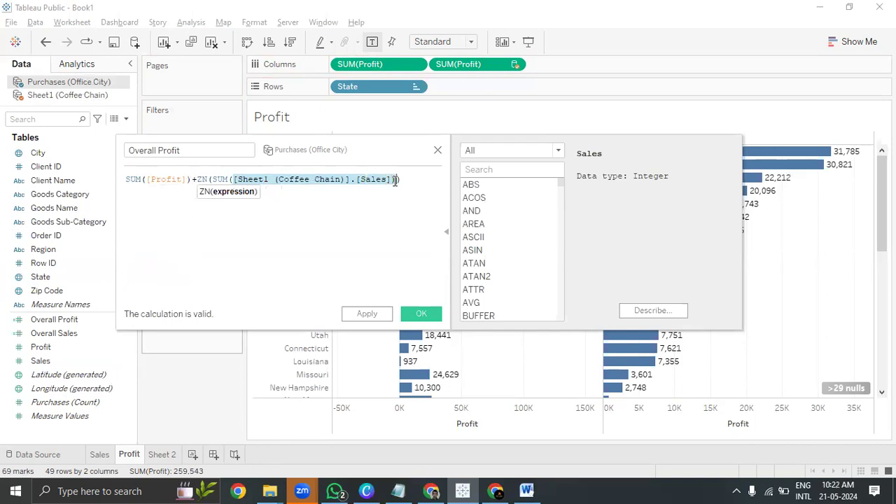
key(BackSpace)
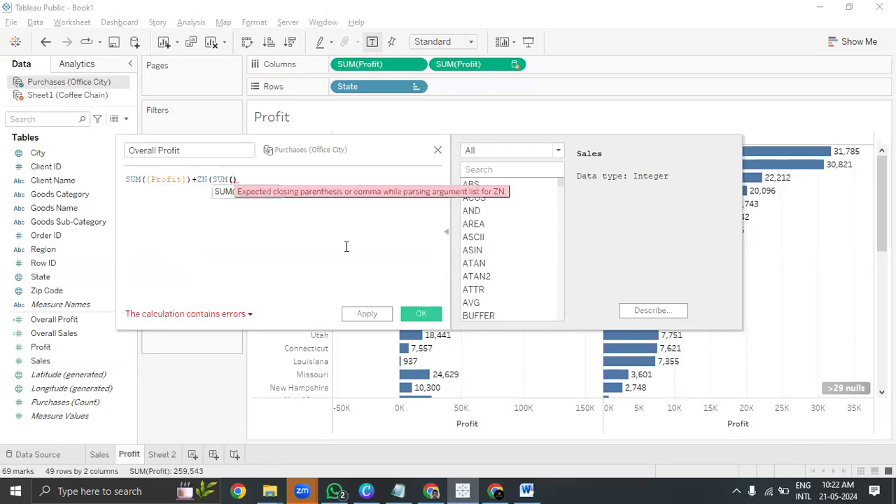
click(68, 95)
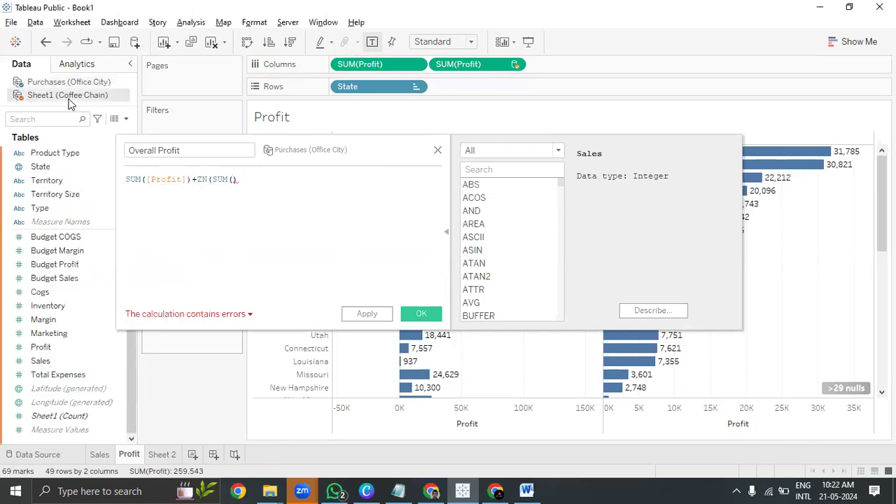
drag(60, 348, 249, 205)
click(235, 179)
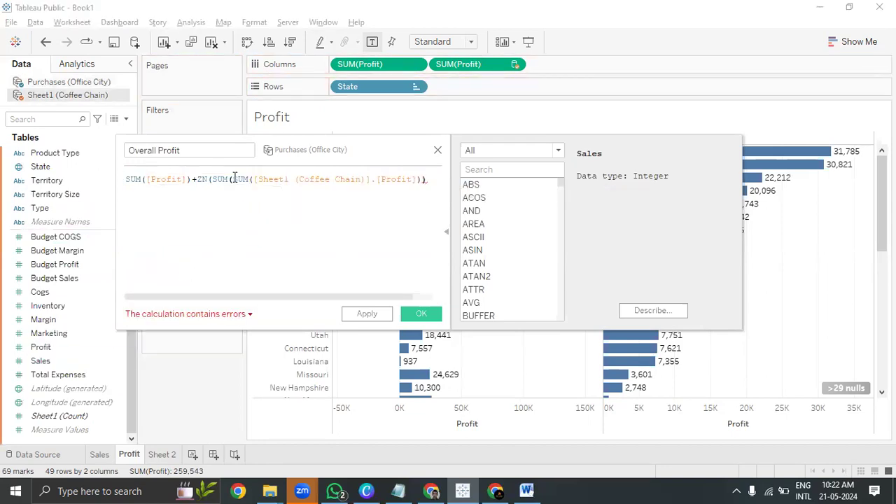
key(BackSpace)
key(BackSpace)
key(BackSpace)
key(BackSpace)
key(BackSpace)
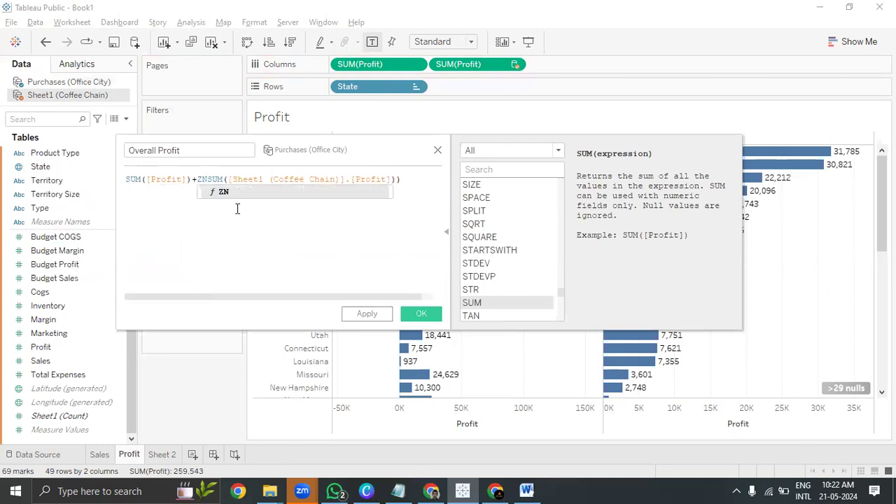
text(()
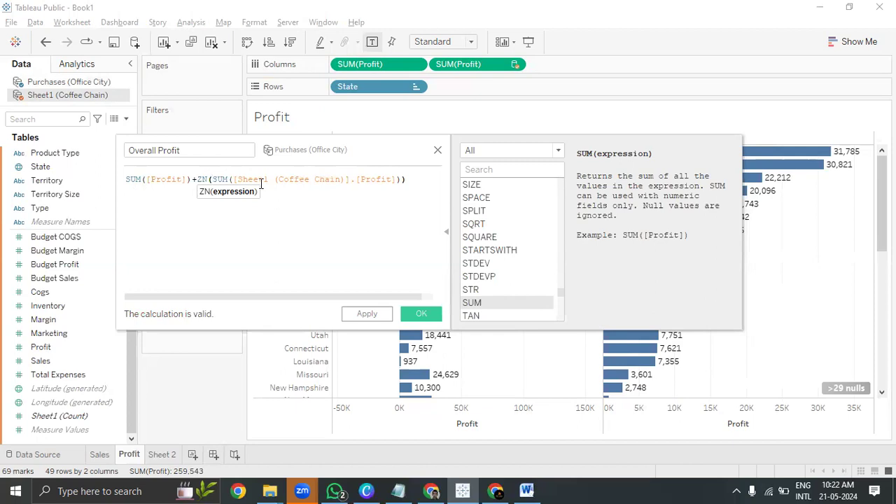
key(End)
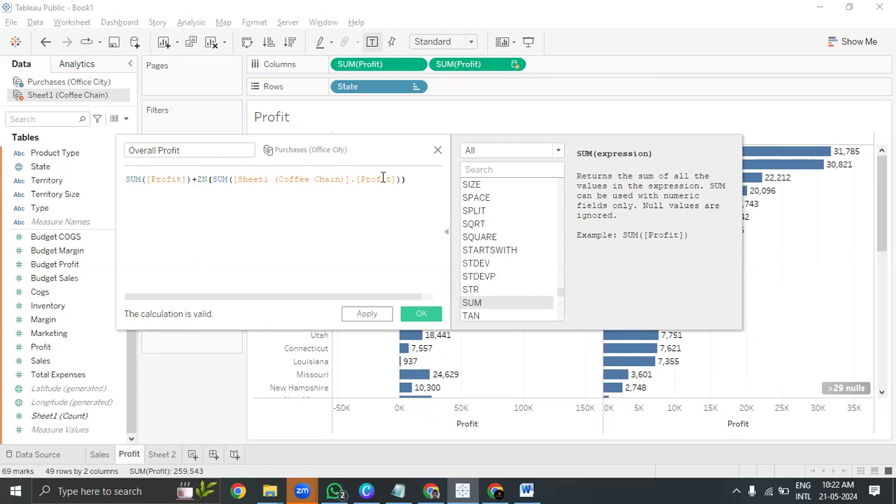
click(344, 314)
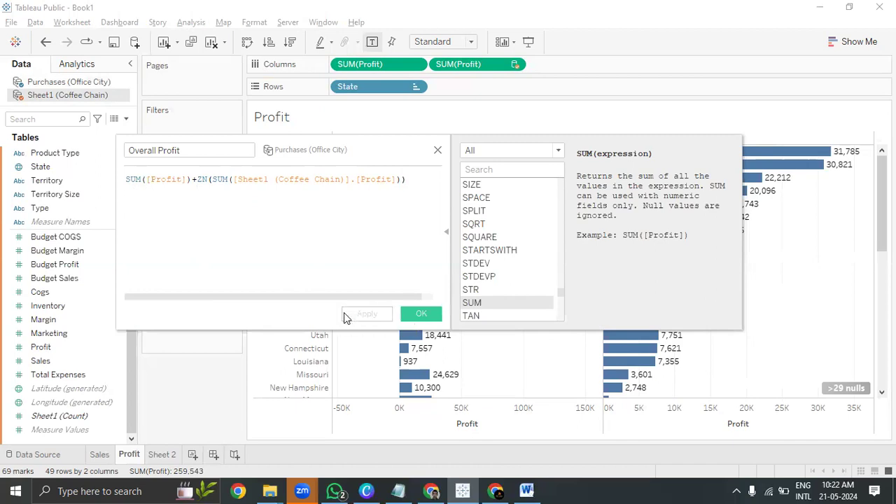
click(422, 315)
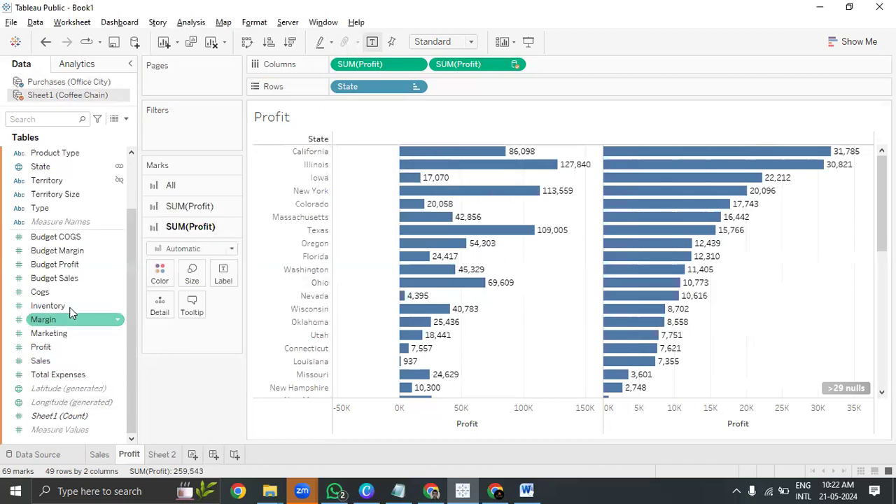
Add Overall Profit from Purchases (Office City) to the columns and remove the two separate Profit measures
click(66, 83)
drag(56, 320, 604, 63)
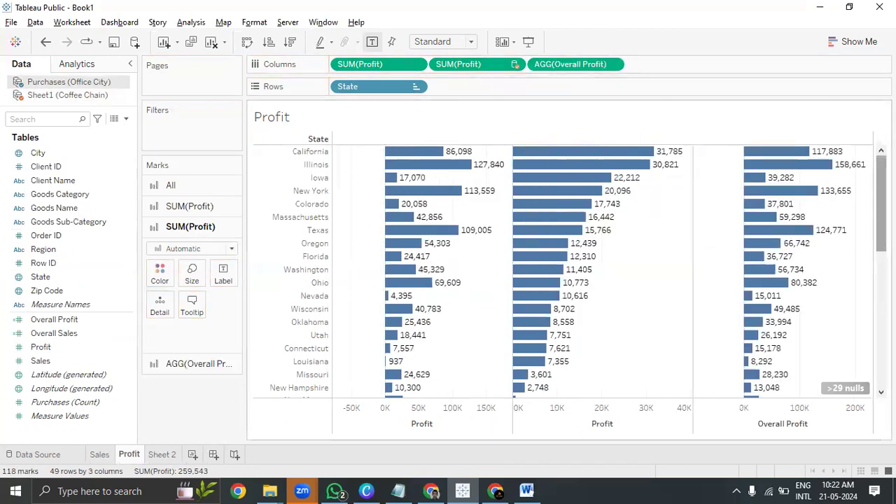
scroll(728, 162, down, 10)
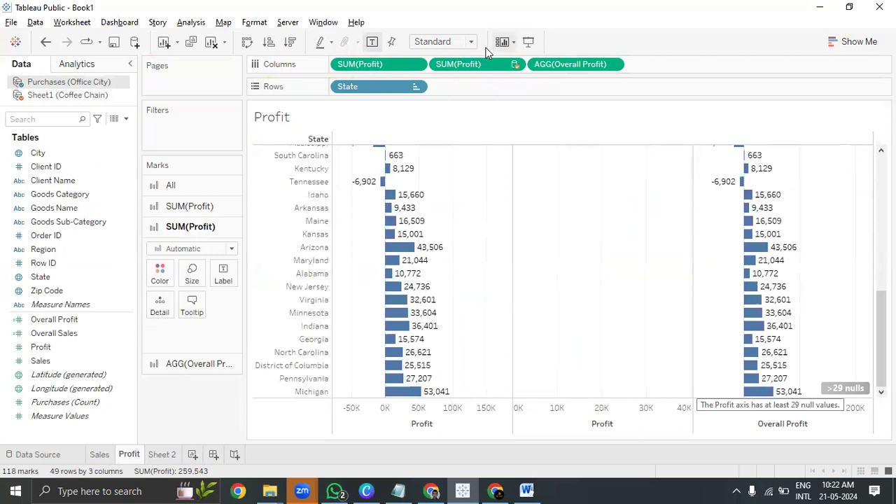
drag(448, 64, 32, 179)
drag(384, 65, 42, 210)
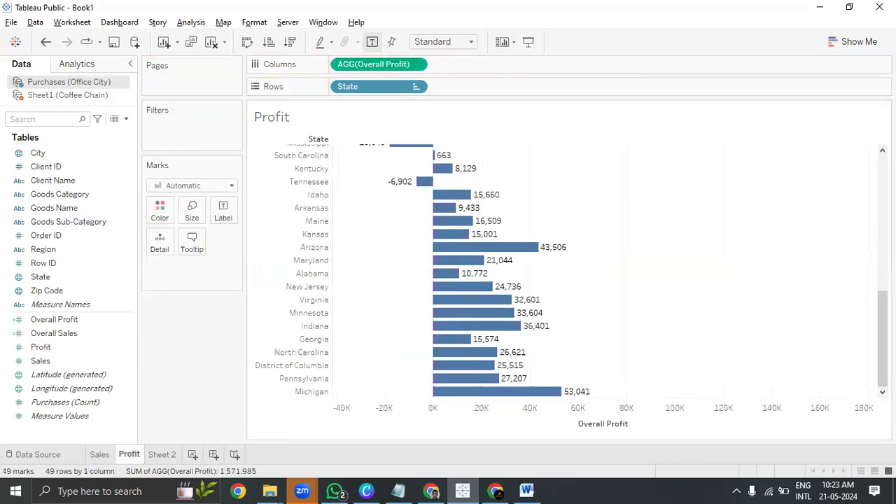
Sort the states in descending order by Overall Profit and review the chart down to the lowest state
drag(883, 339, 883, 196)
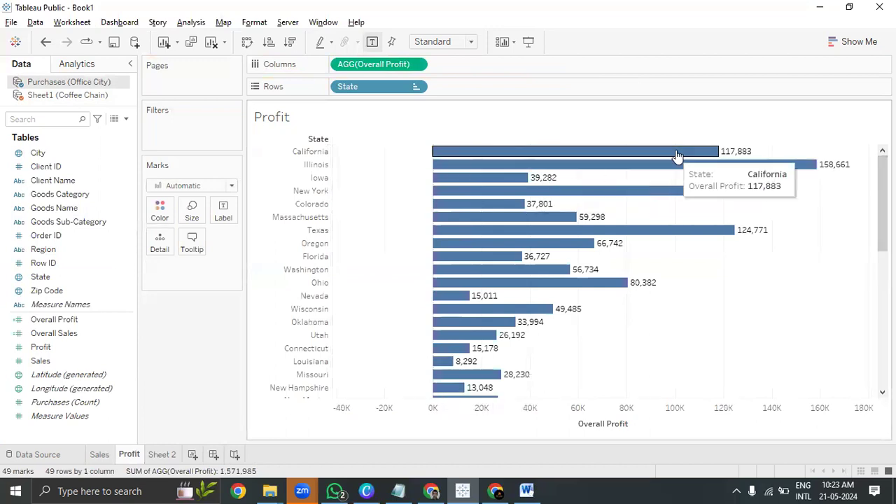
click(290, 42)
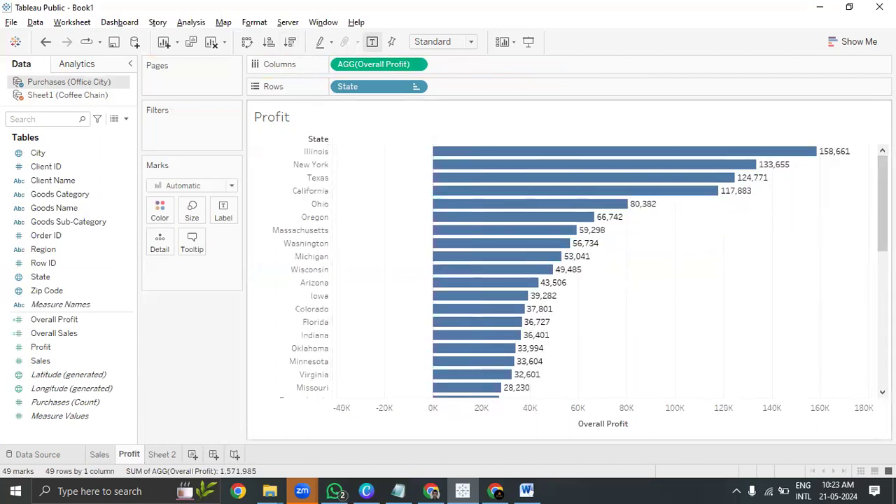
drag(883, 203, 883, 350)
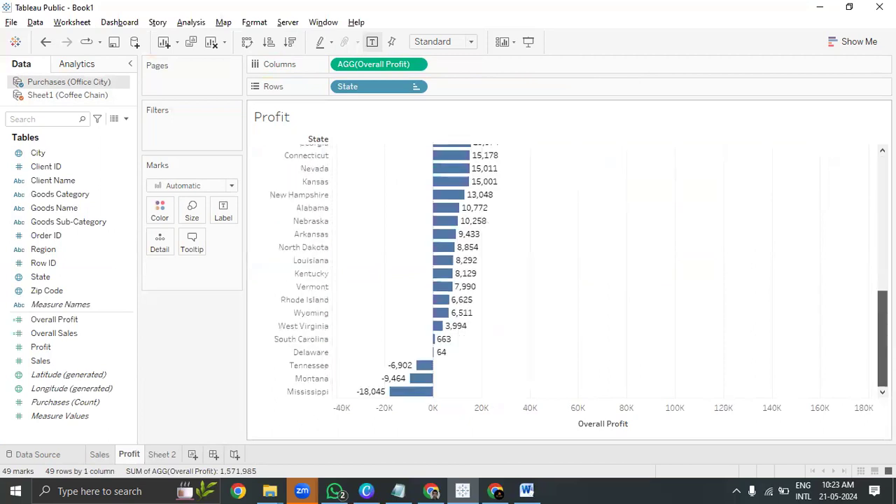
scroll(796, 145, up, 10)
Open the blank Sheet 2 and compare the field lists of Purchases (Office City) and Sheet1 (Coffee Chain)
click(164, 455)
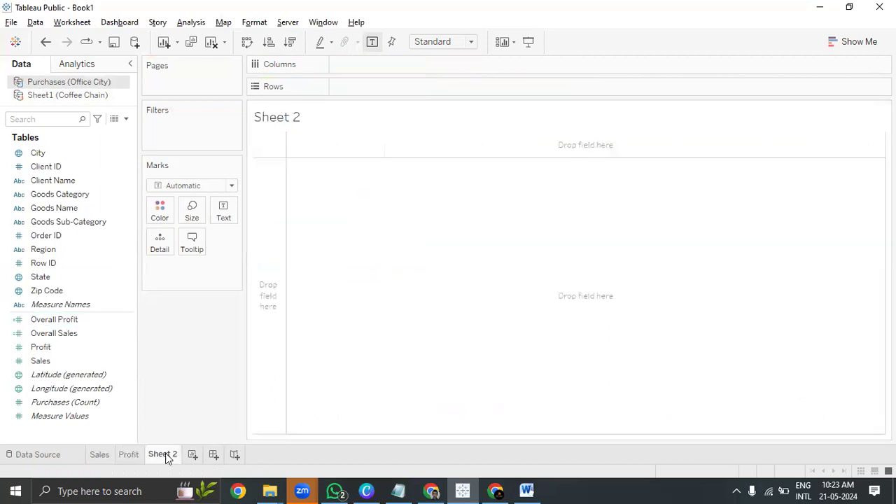
click(57, 94)
click(54, 82)
click(52, 97)
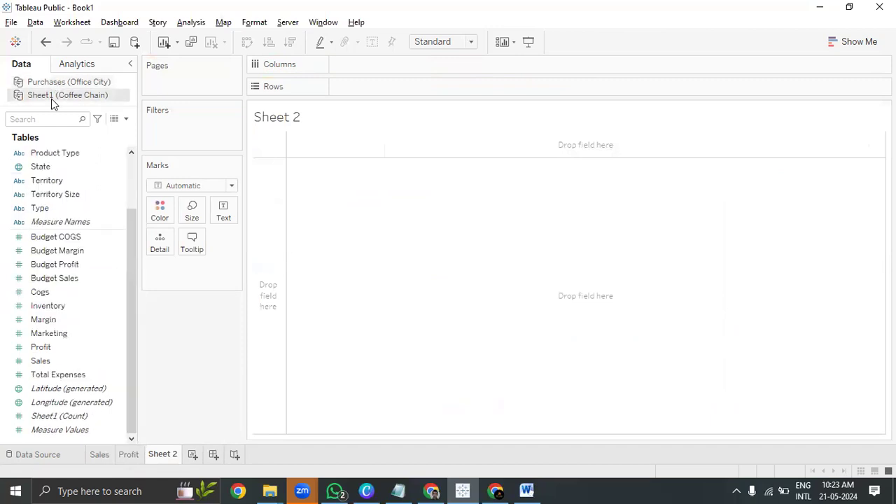
click(55, 84)
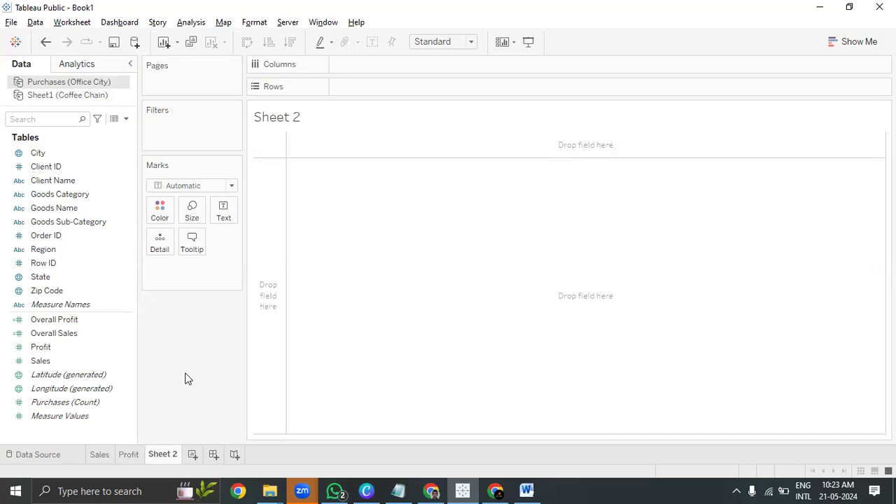
click(35, 22)
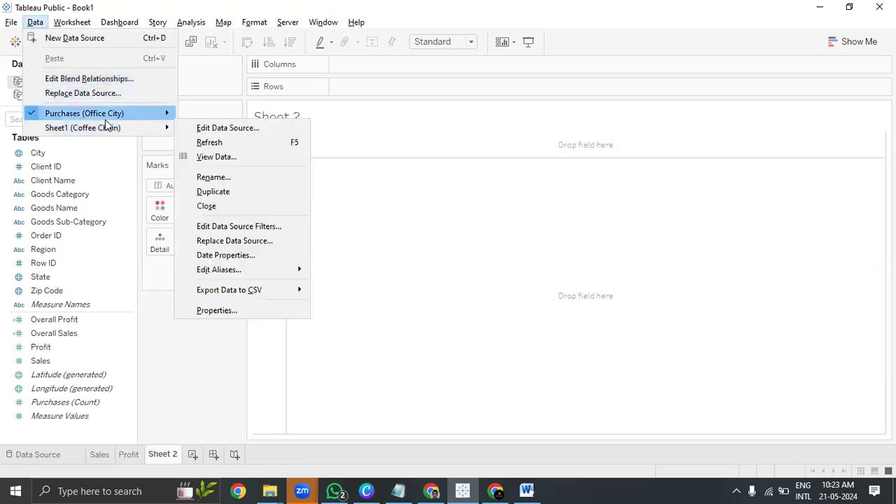
mouse_move(84, 129)
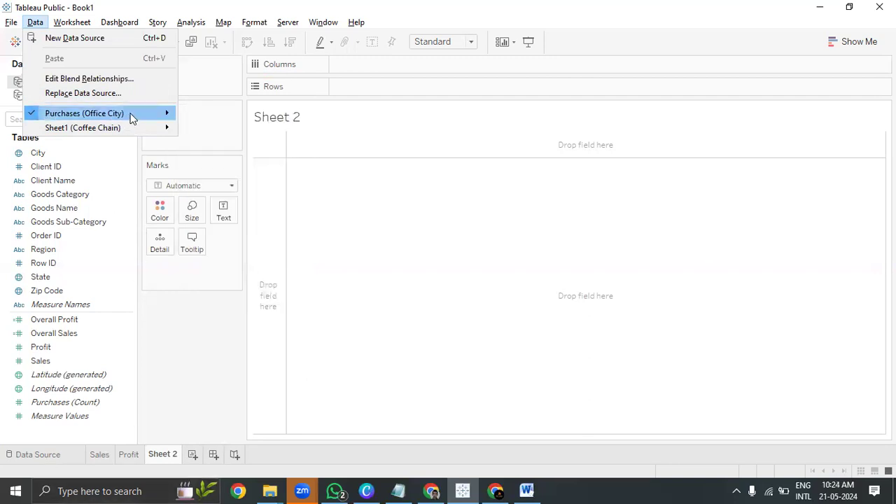
mouse_move(130, 115)
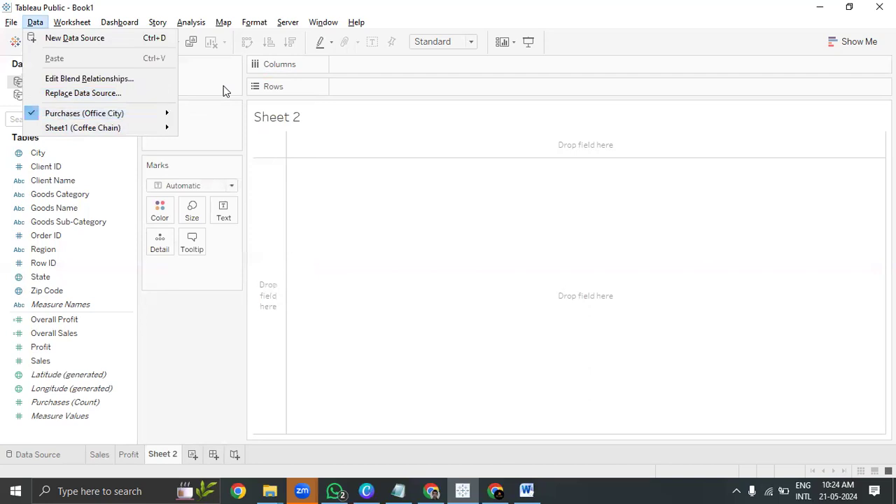
click(207, 355)
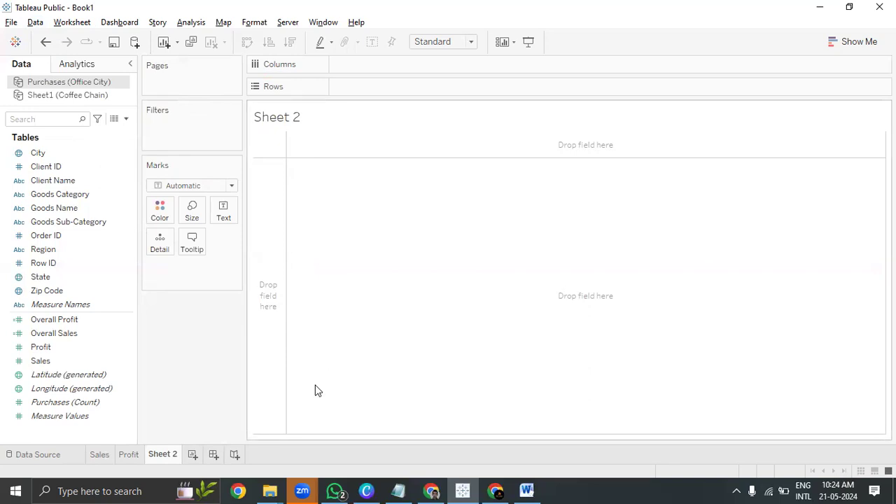
mouse_move(302, 490)
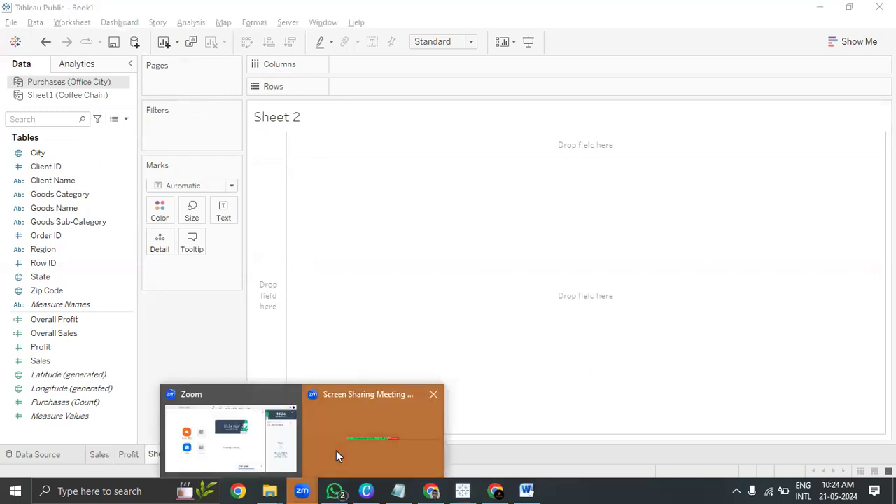
click(336, 450)
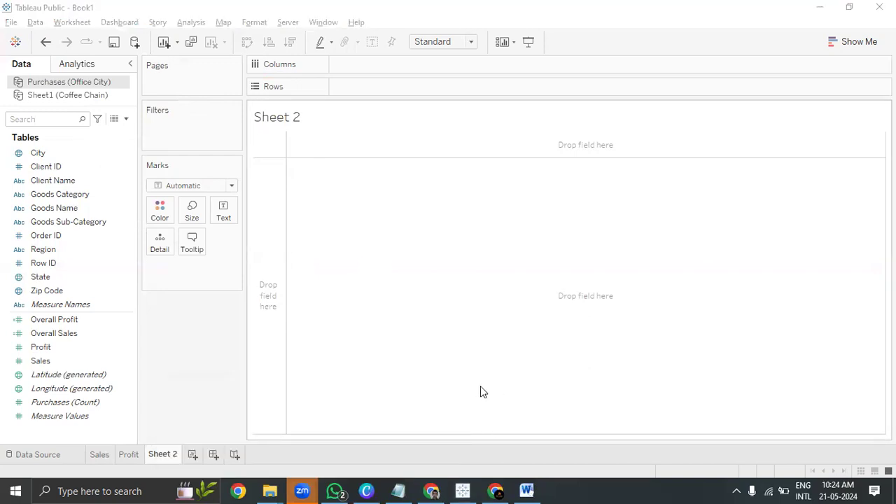